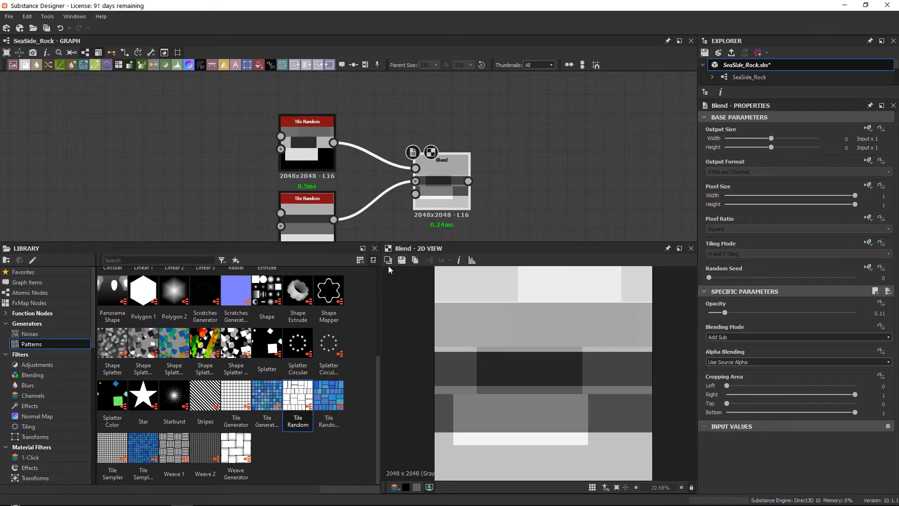
Inspect the top Tile Random node's output, then return to the Blend node.
scroll(527, 369, down, 2)
scroll(527, 371, up, 2)
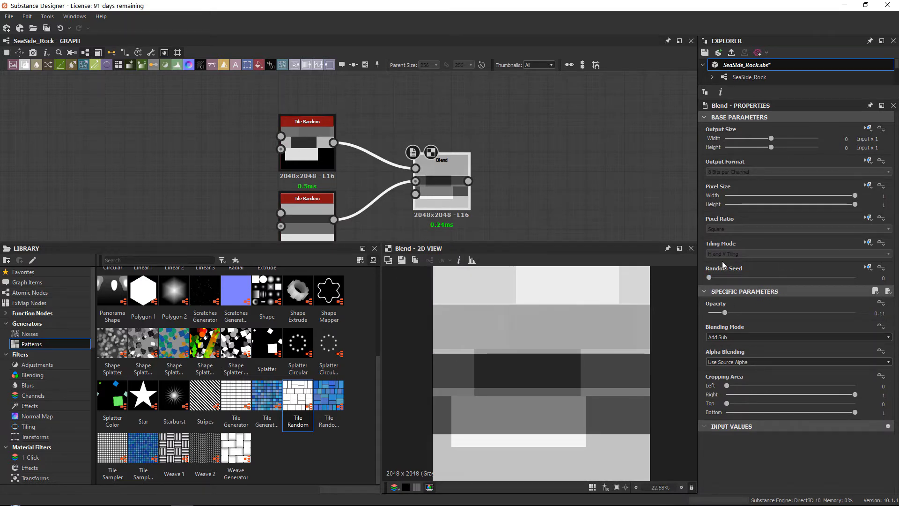
click(295, 154)
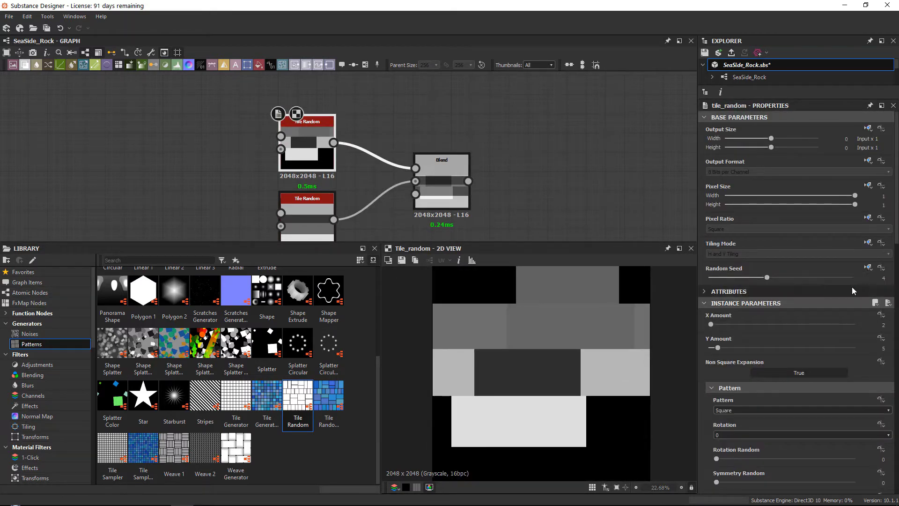
click(426, 171)
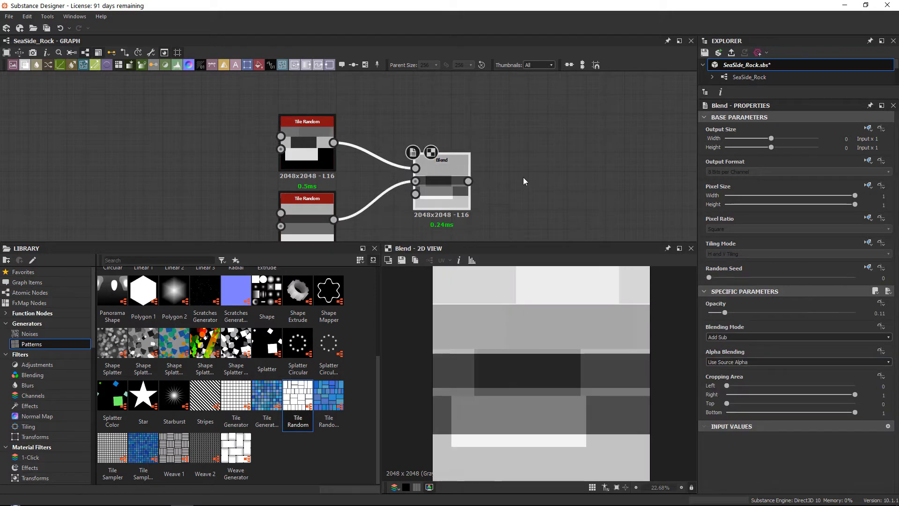
middle_drag(524, 177, 463, 141)
Survey the Large_Shapes frame, frame the Blend node, and bring up reference photo TEX_3831.jpg.
scroll(487, 311, down, 2)
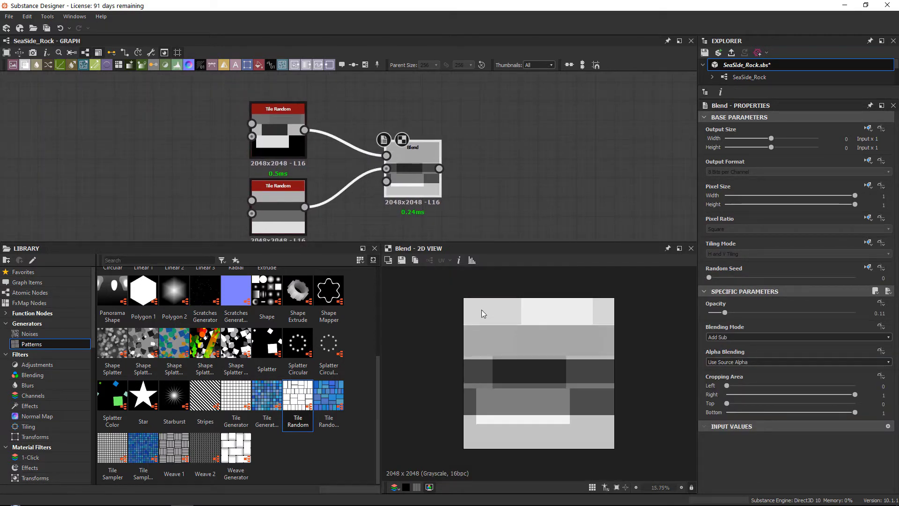
scroll(528, 175, down, 3)
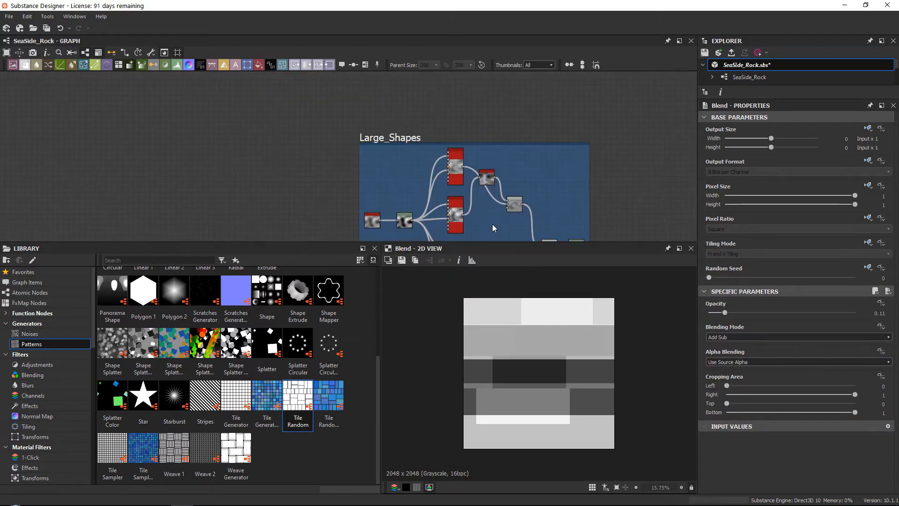
middle_drag(492, 224, 394, 109)
scroll(501, 142, up, 3)
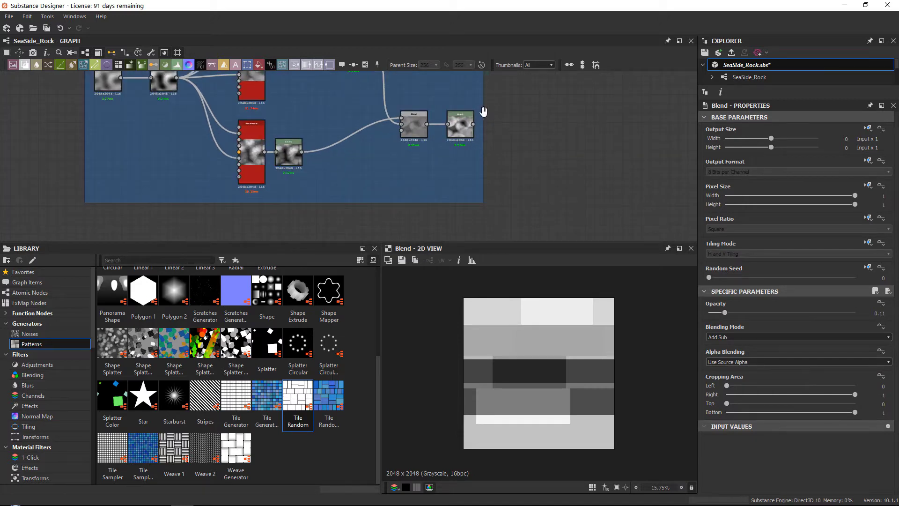
middle_drag(481, 112, 540, 238)
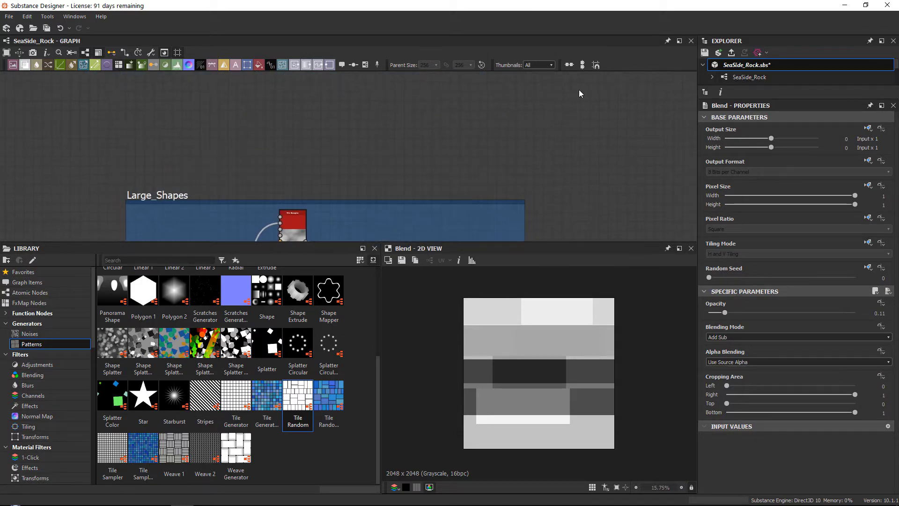
key(f)
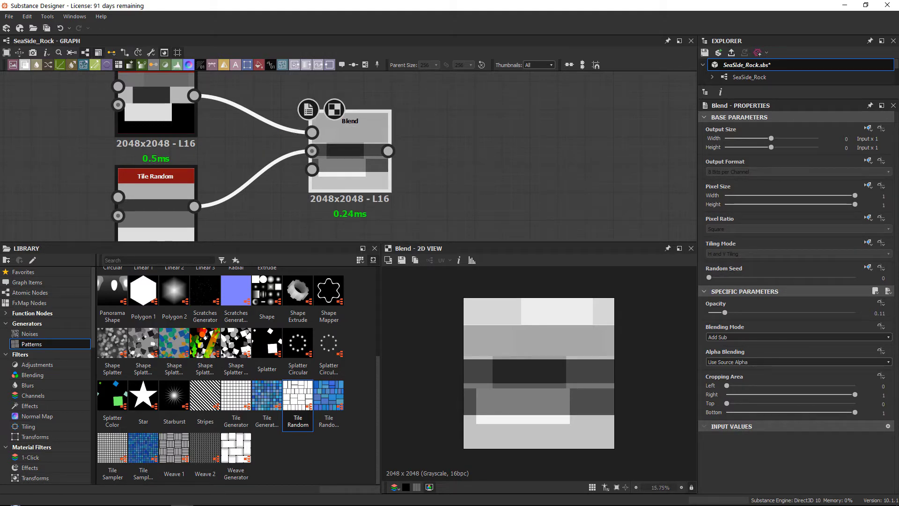
drag(898, 166, 377, 1)
scroll(559, 143, down, 3)
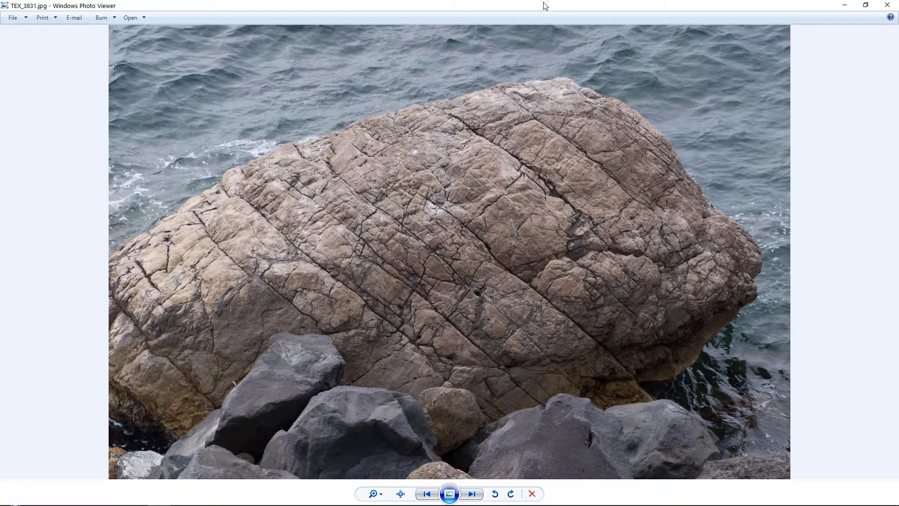
Move the TEX_3831.jpg Photo Viewer window aside to reveal the SeaSide_Rock graph.
drag(542, 2, 898, 136)
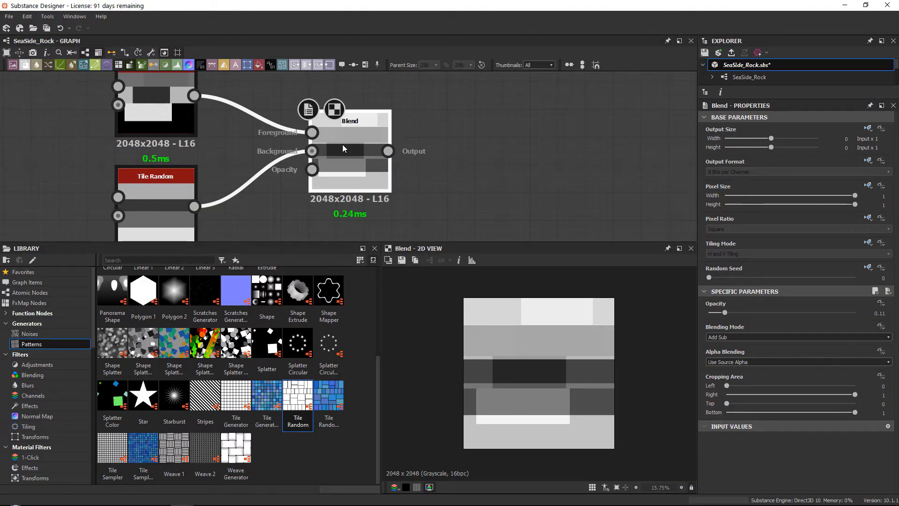
Insert a Safe Transform Grayscale node after the Blend and place it to the right.
key(space)
text(safe)
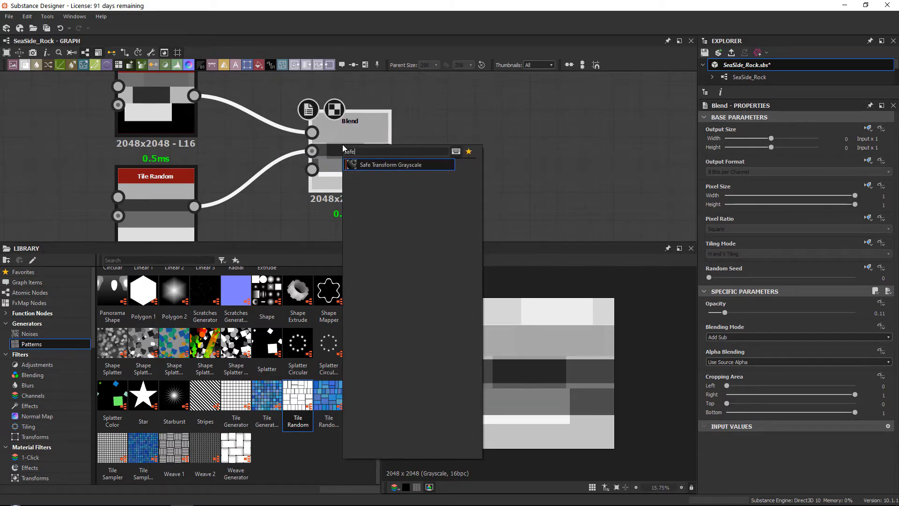
key(Return)
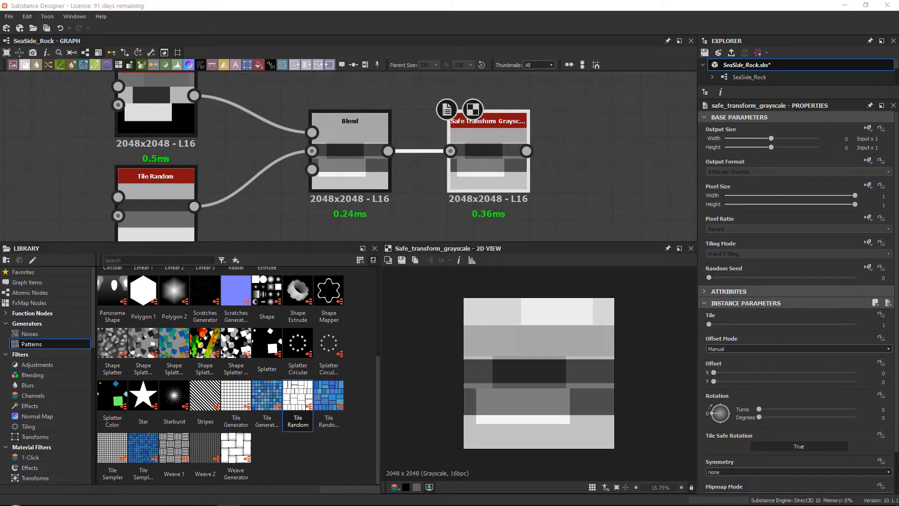
middle_drag(488, 131, 368, 116)
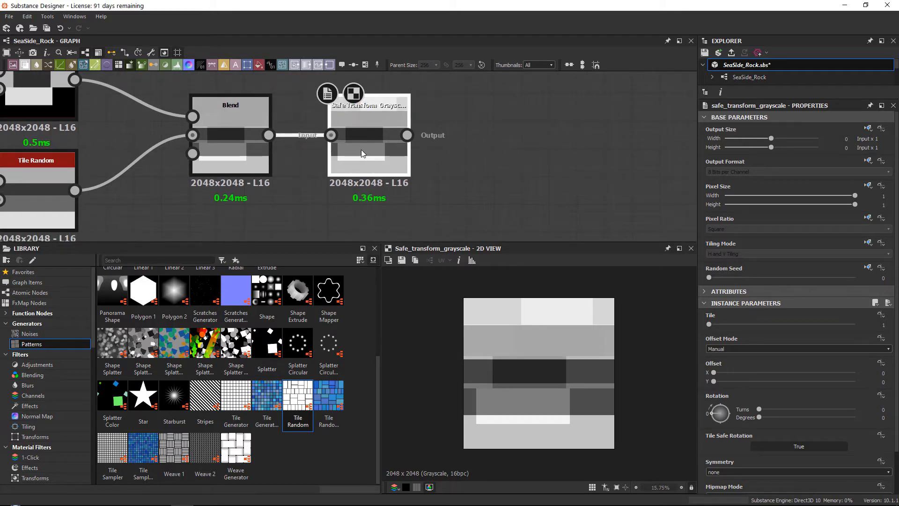
drag(361, 150, 395, 156)
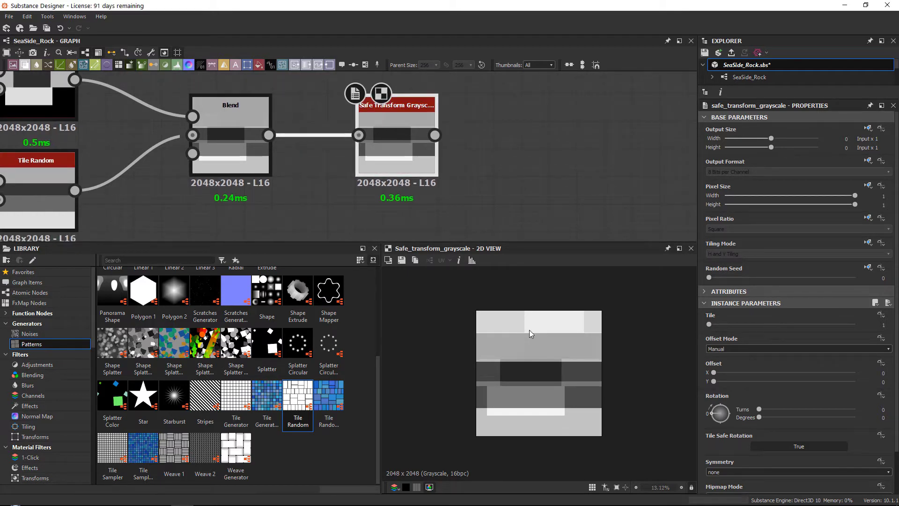
scroll(529, 330, up, 1)
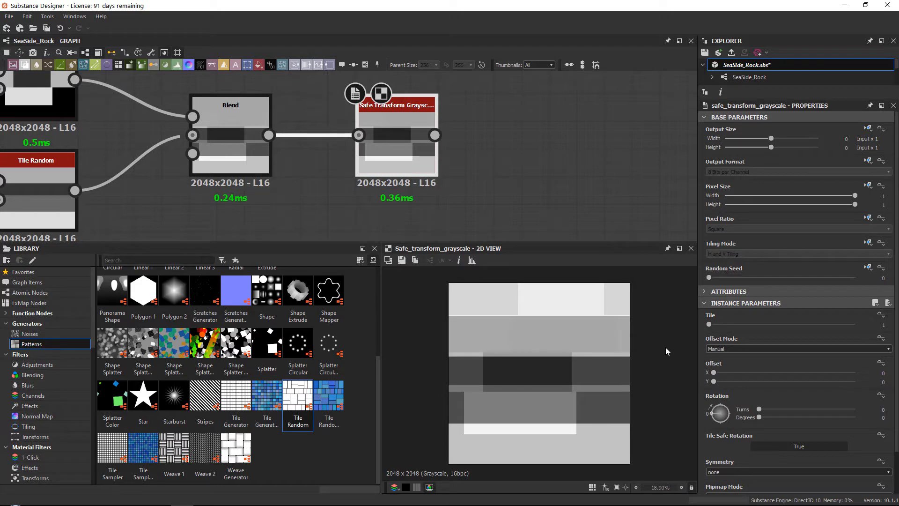
Set the Safe Transform's Tile to 5 and Rotation to 45 degrees.
drag(705, 322, 644, 326)
click(882, 417)
text(45)
key(Return)
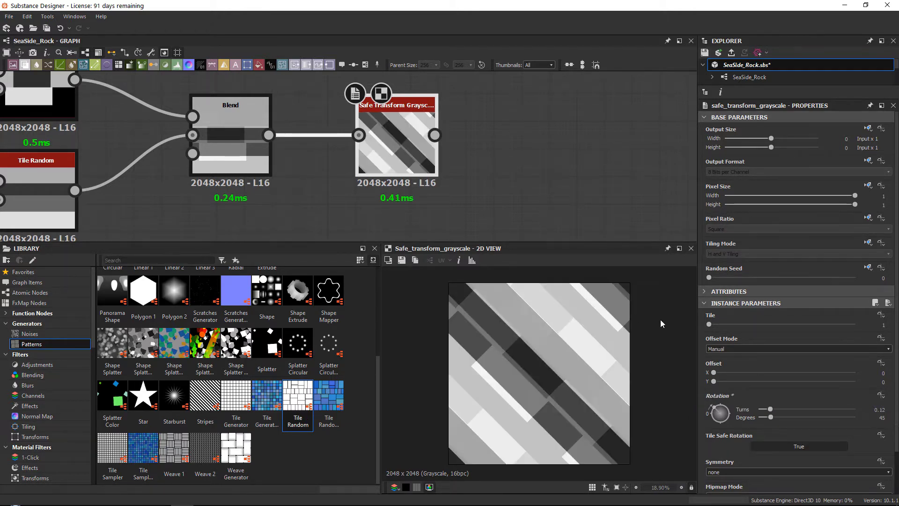
scroll(661, 319, down, 10)
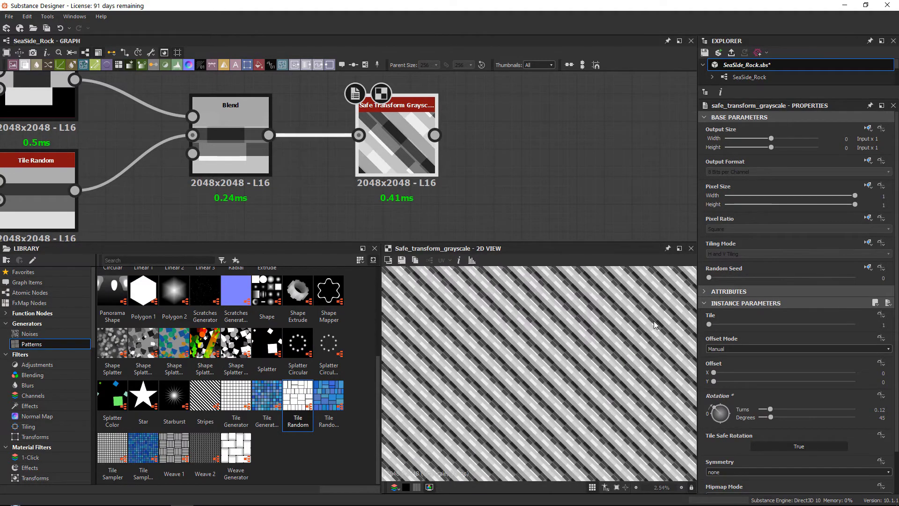
scroll(650, 329, up, 8)
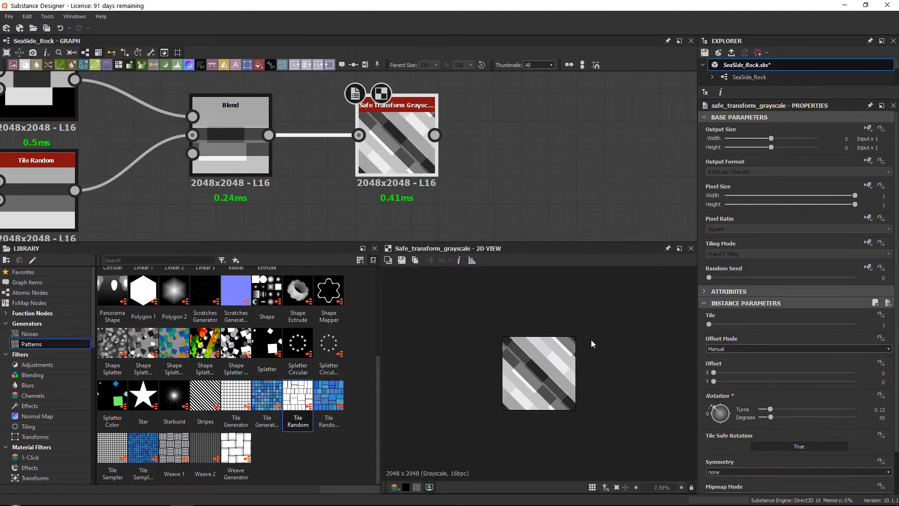
scroll(603, 373, up, 1)
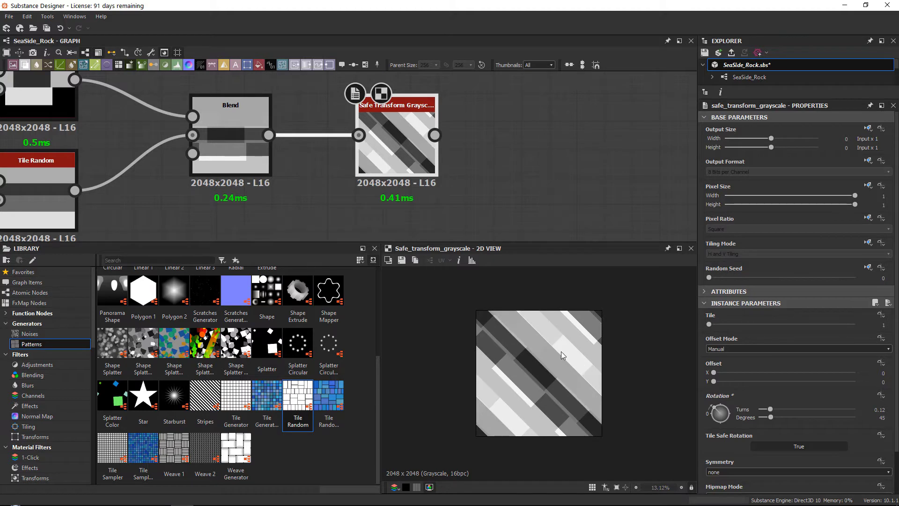
scroll(555, 351, up, 3)
middle_drag(131, 103, 281, 137)
click(373, 159)
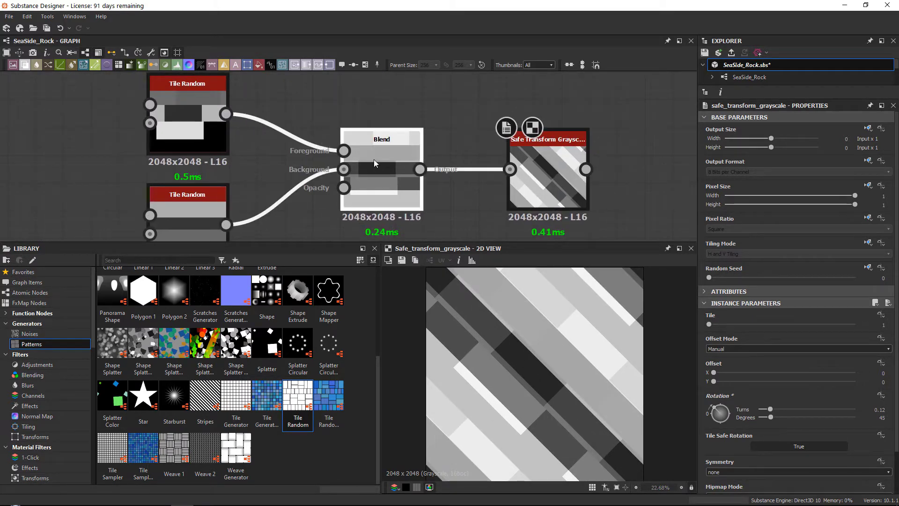
mouse_move(724, 313)
mouse_down()
mouse_move(710, 313)
mouse_move(720, 313)
mouse_up()
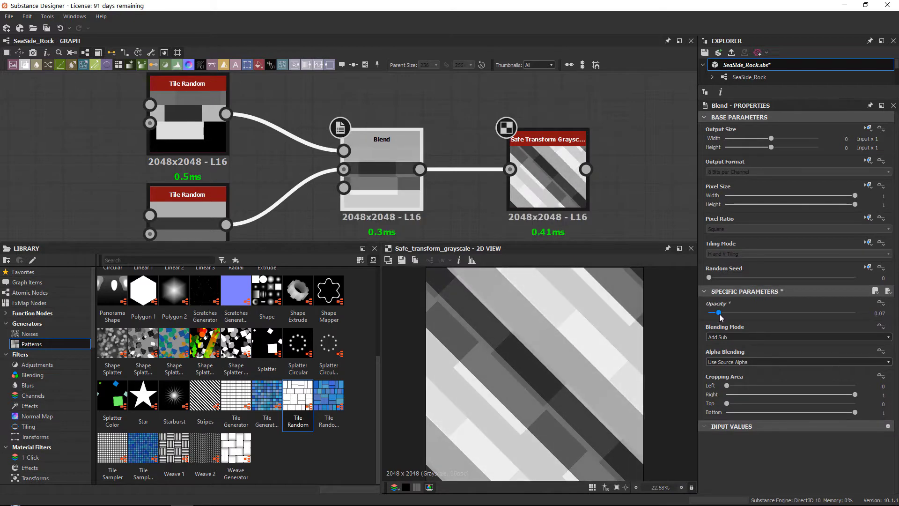
key(ctrl+z)
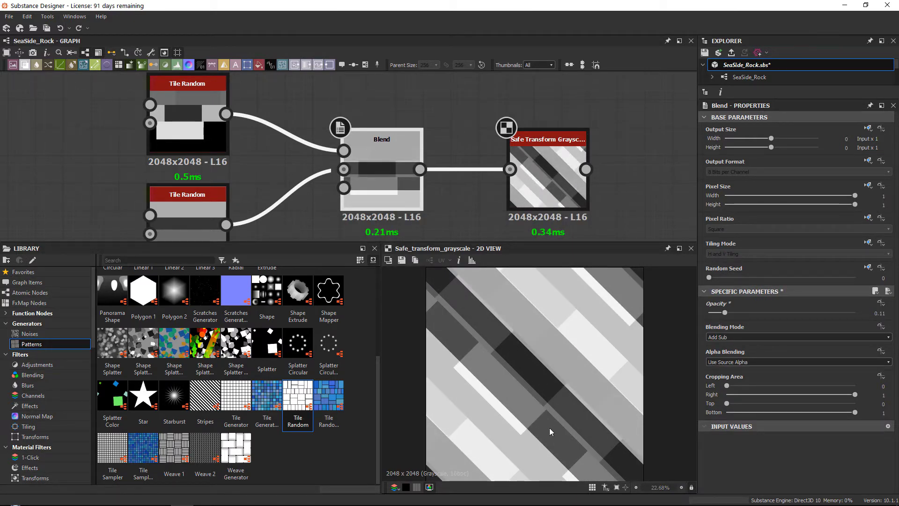
middle_drag(524, 222, 419, 209)
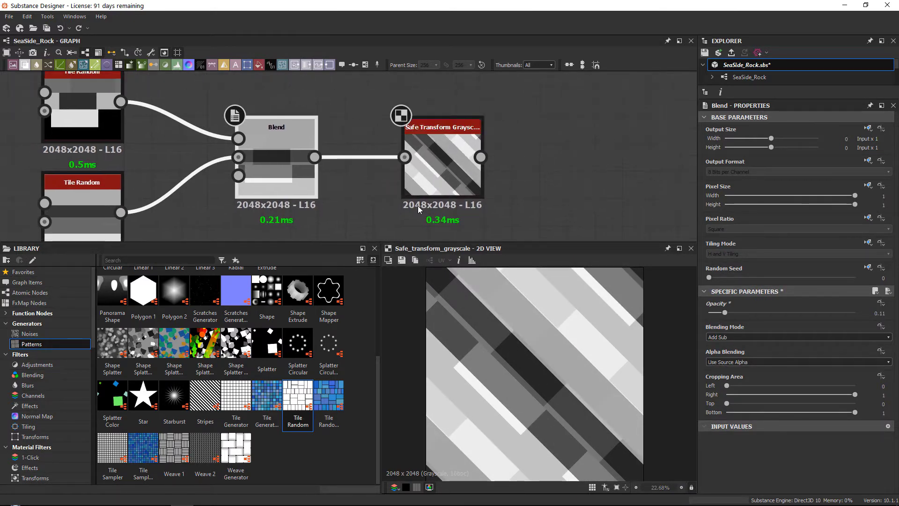
click(454, 156)
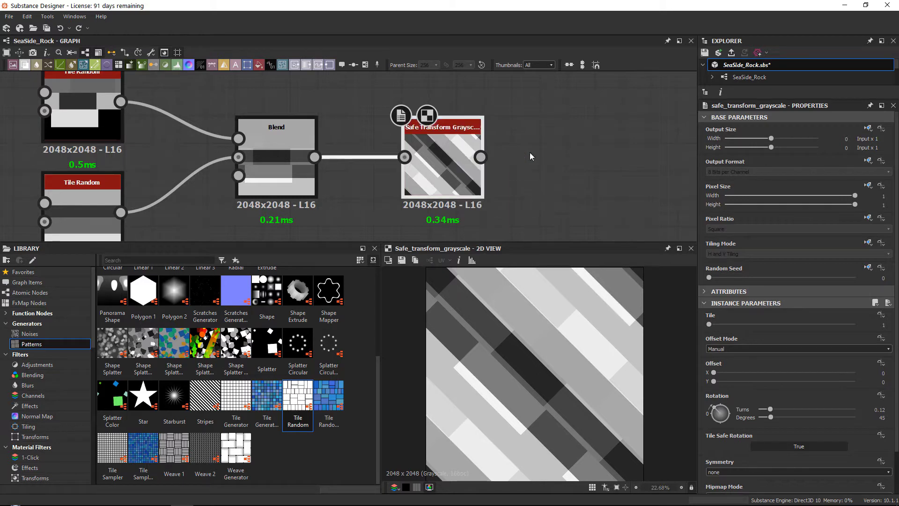
middle_drag(478, 137, 352, 105)
scroll(356, 112, down, 5)
scroll(488, 337, down, 2)
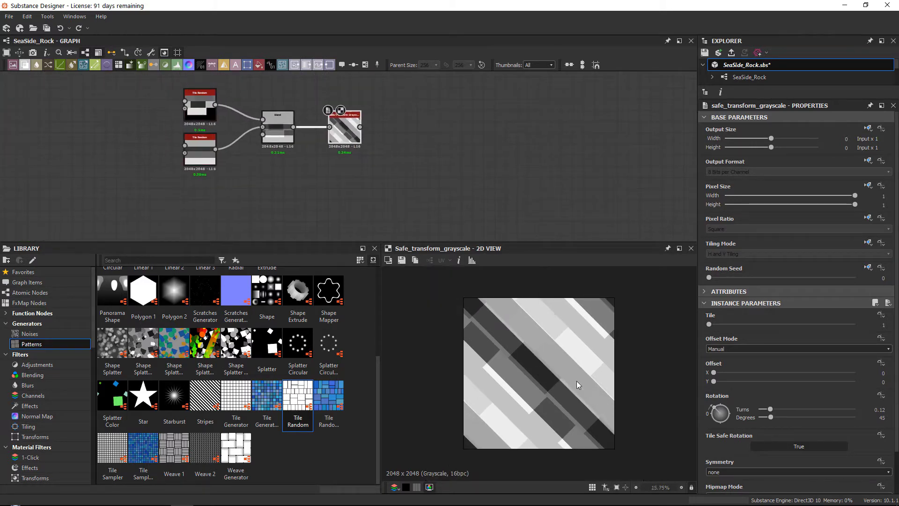
scroll(549, 366, up, 3)
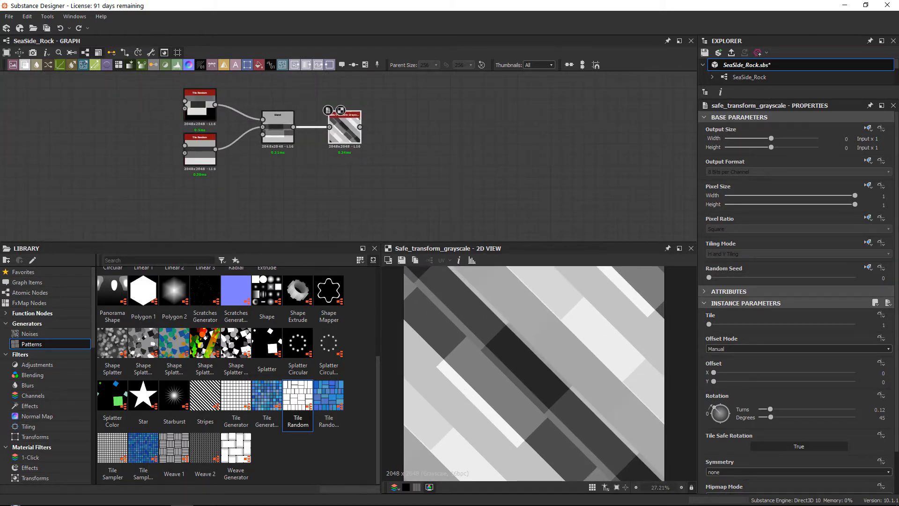
key(alt+Tab)
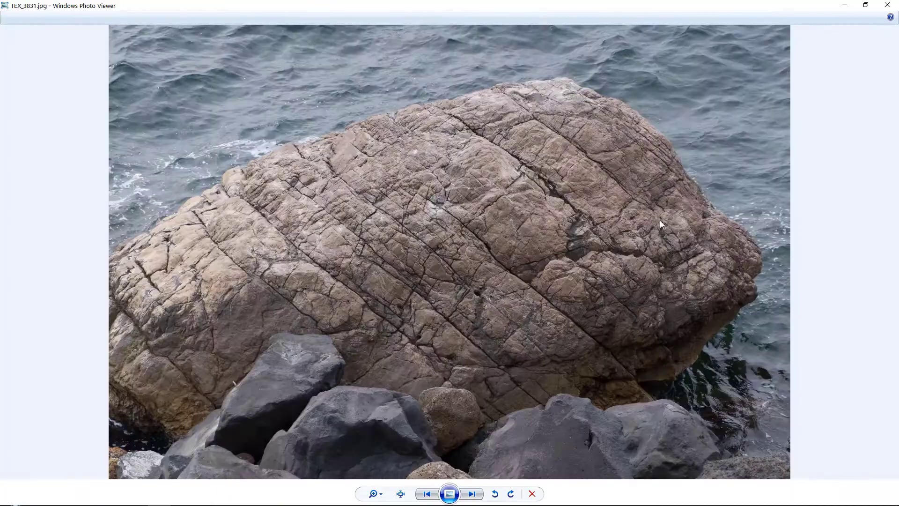
scroll(655, 223, up, 5)
drag(470, 185, 736, 304)
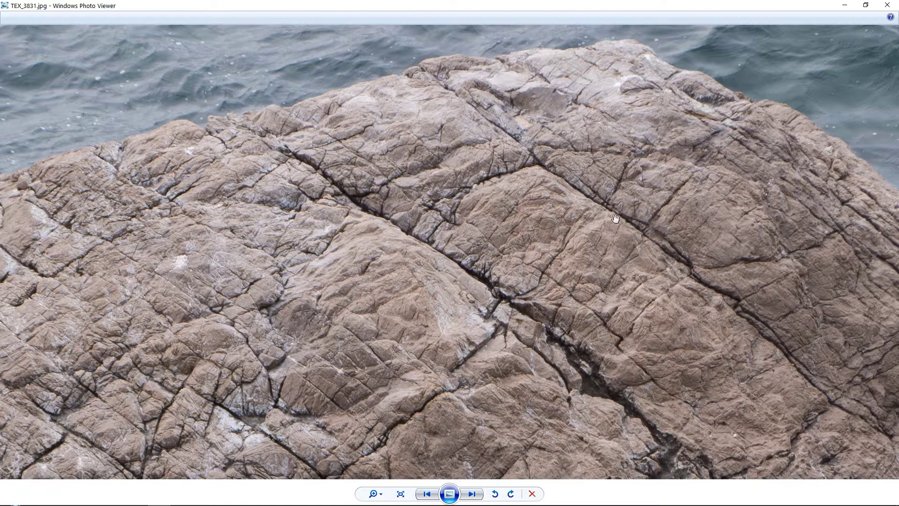
drag(422, 3, 898, 197)
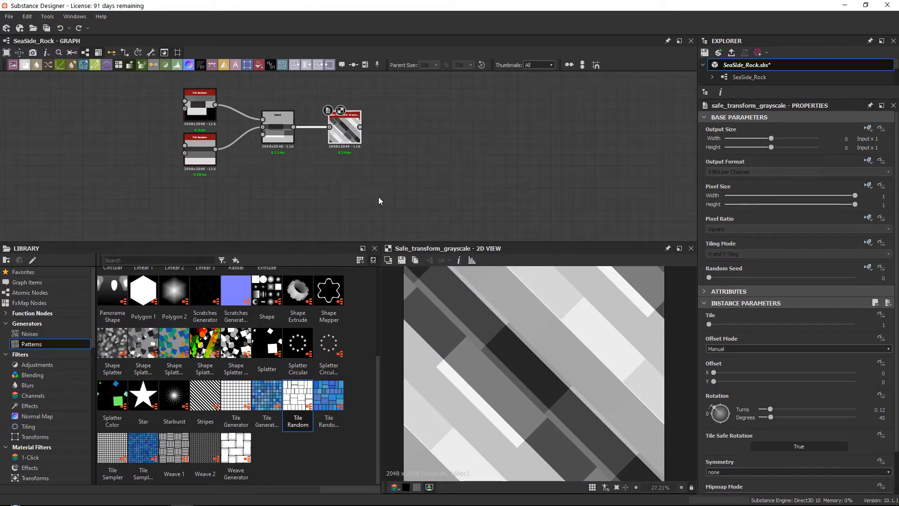
Insert a Directional Warp node after the Safe Transform Grayscale and position it.
middle_drag(368, 184, 369, 198)
key(space)
text(dir)
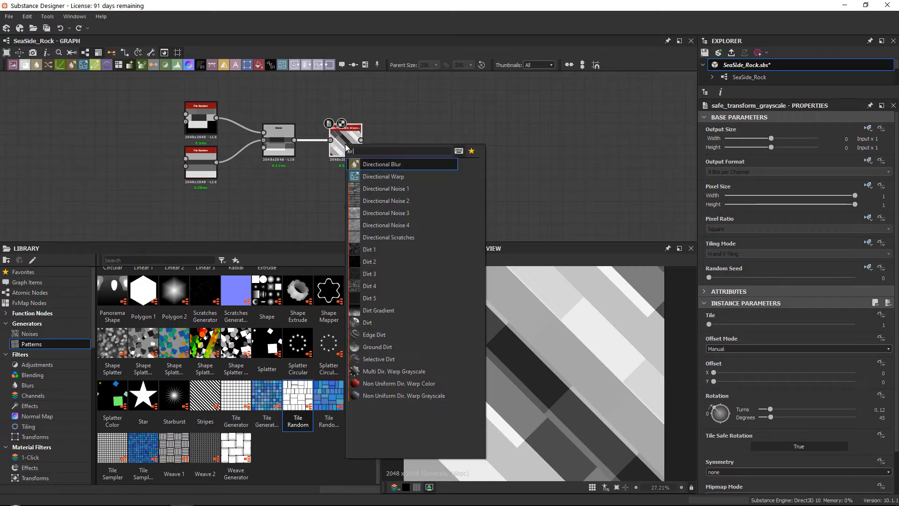
key(Down)
key(Return)
scroll(333, 139, up, 5)
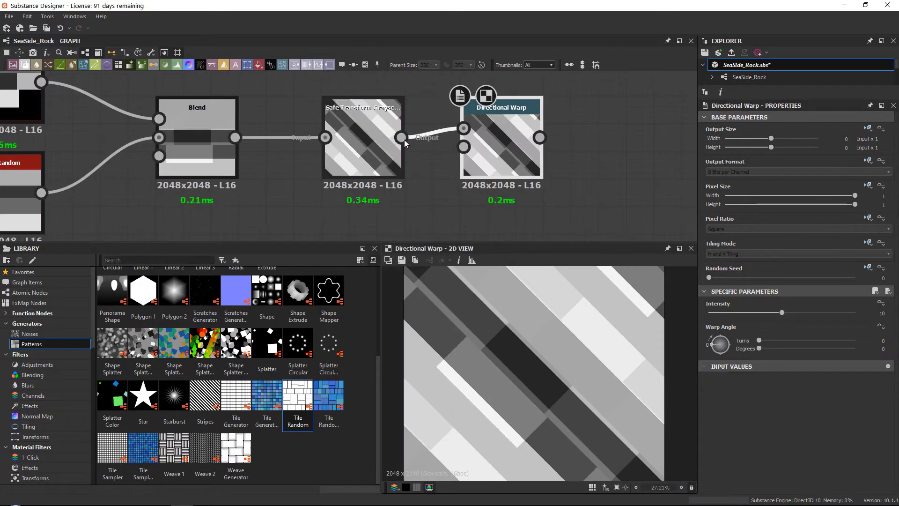
drag(493, 134, 580, 133)
middle_drag(581, 139, 528, 115)
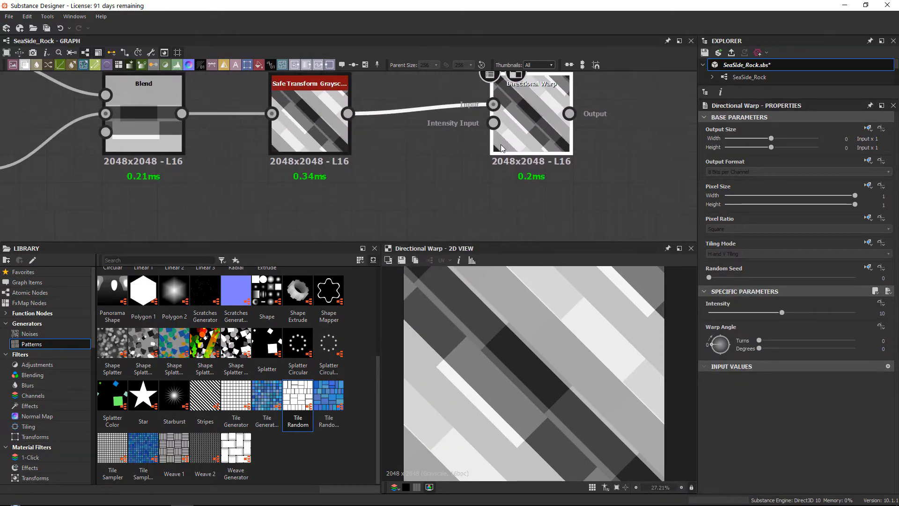
scroll(499, 399, down, 2)
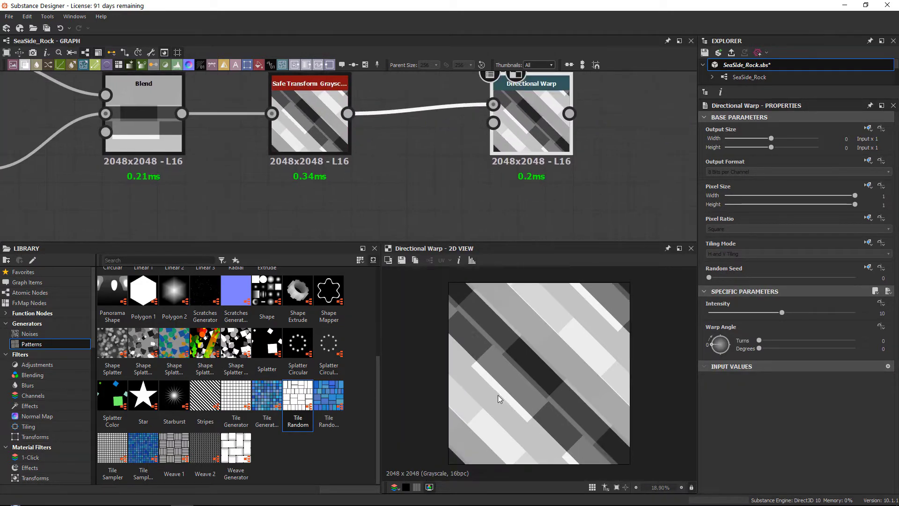
Drag a Crystal 1 noise from the library's noise generators into the graph.
click(32, 334)
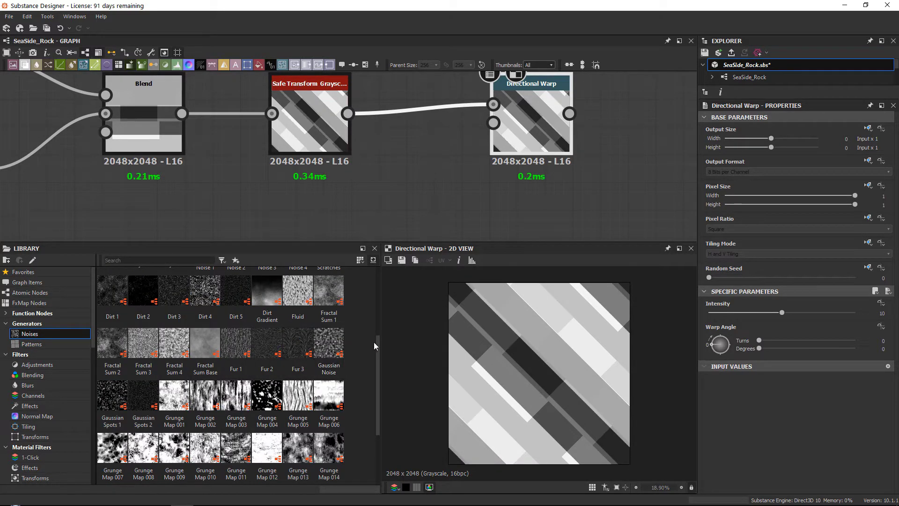
drag(376, 345, 380, 281)
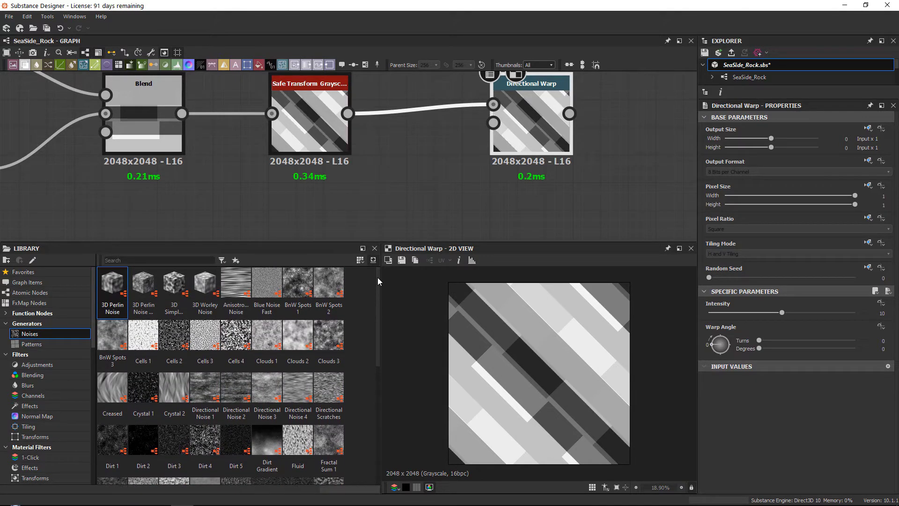
drag(143, 388, 424, 193)
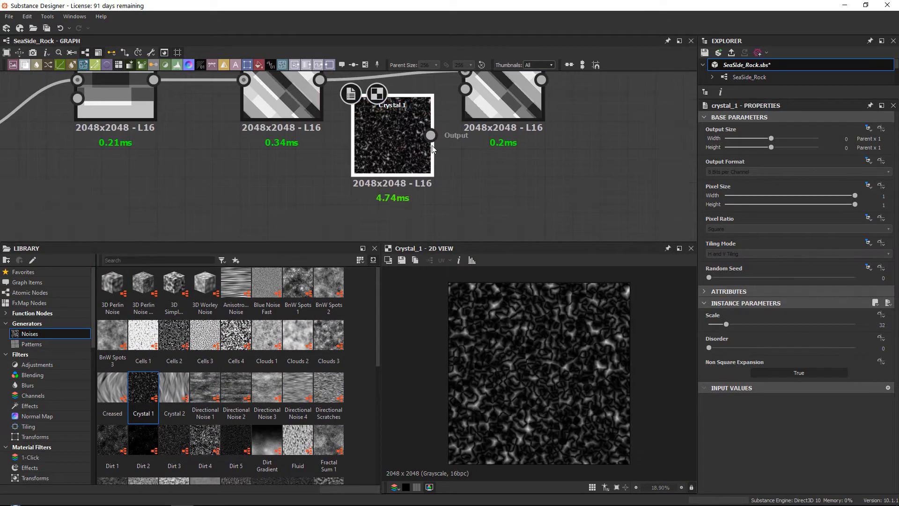
Set Crystal 1 Scale to 8 and wire it into the Directional Warp's intensity input.
drag(433, 149, 433, 204)
scroll(591, 331, up, 2)
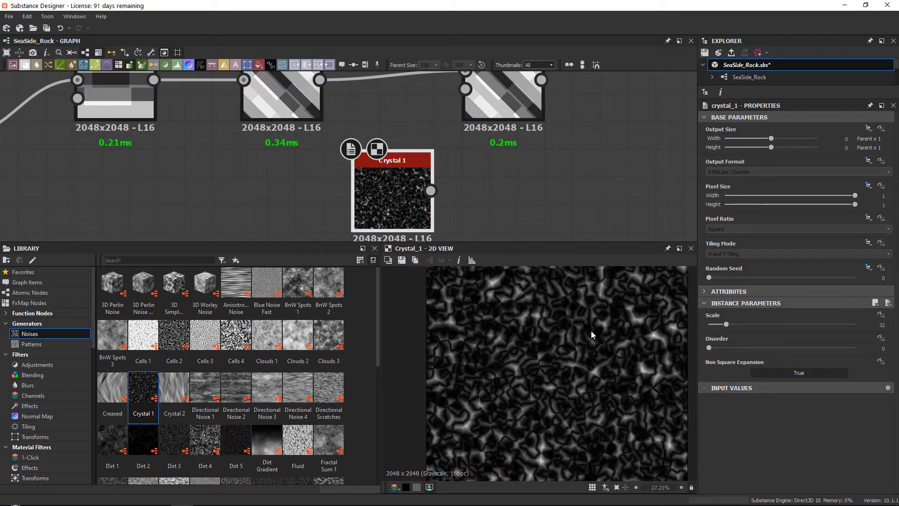
drag(720, 327, 712, 324)
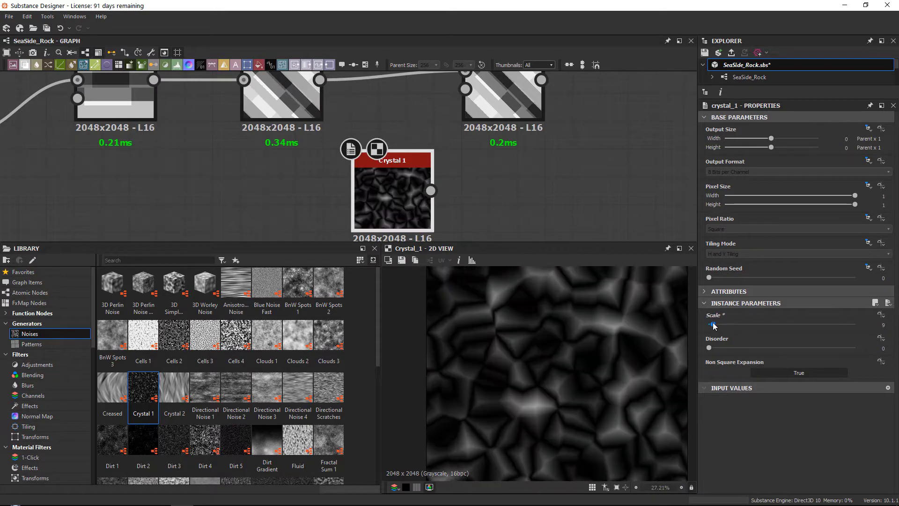
scroll(526, 357, up, 3)
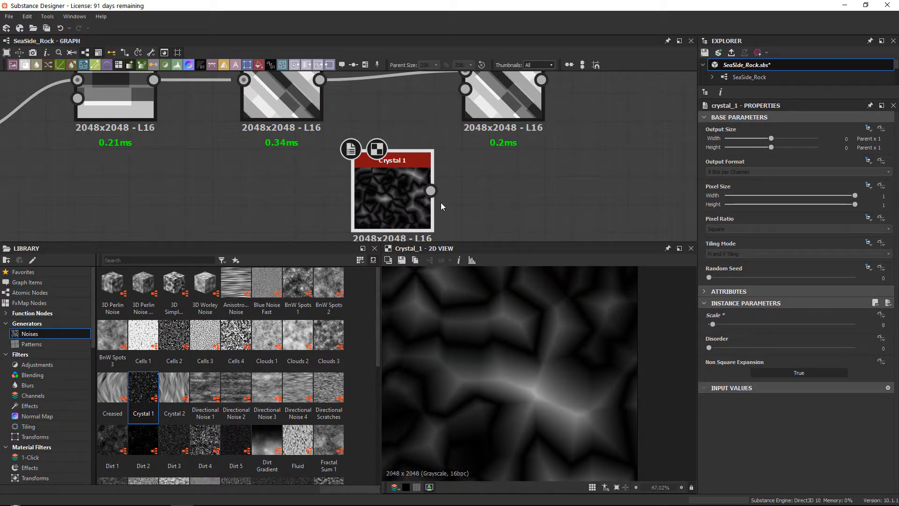
drag(431, 191, 466, 90)
drag(381, 189, 326, 216)
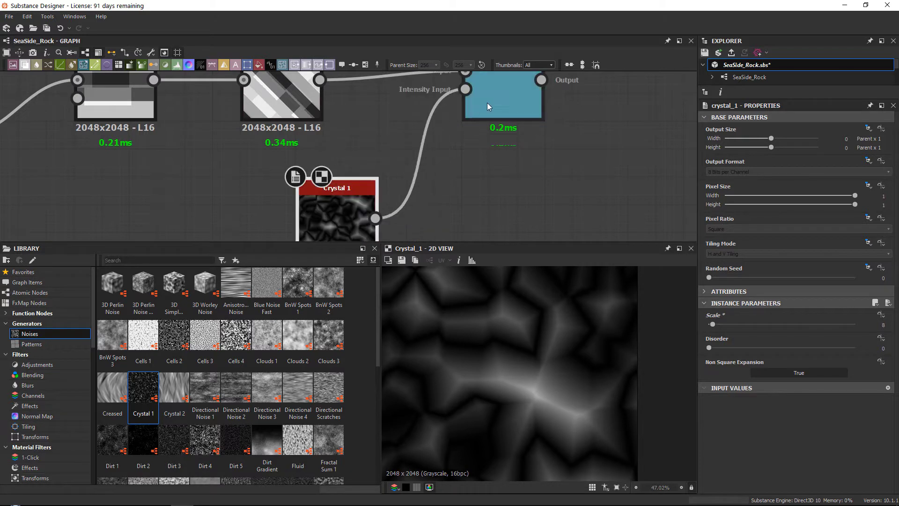
Set the Directional Warp angle to -45° and intensity to 5.
double_click(486, 103)
drag(716, 346, 713, 352)
scroll(538, 324, down, 6)
scroll(539, 328, up, 5)
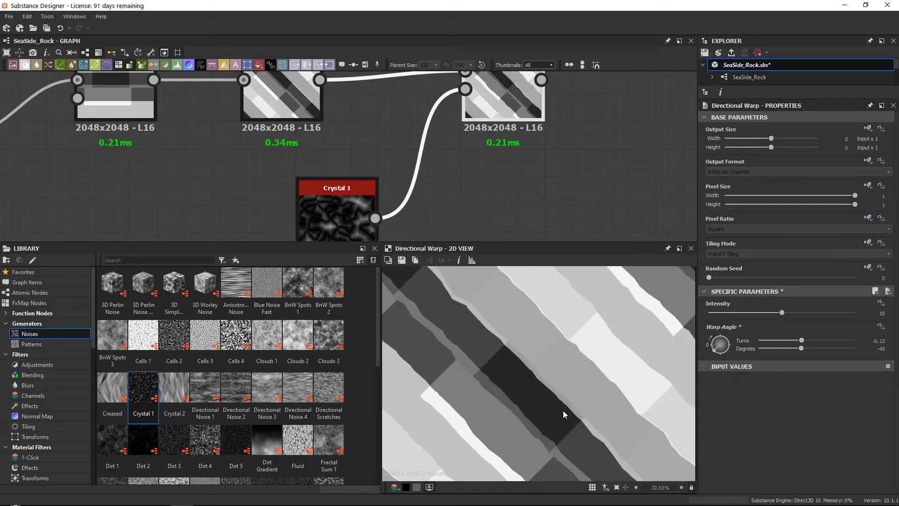
scroll(538, 307, down, 5)
scroll(429, 322, up, 6)
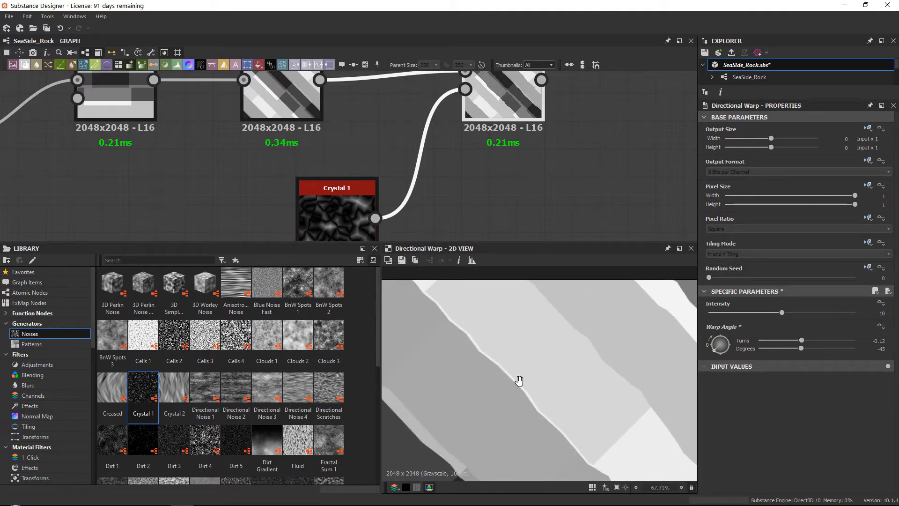
scroll(517, 391, down, 2)
mouse_move(749, 313)
mouse_down()
mouse_move(727, 318)
mouse_move(748, 319)
mouse_up()
scroll(537, 383, down, 4)
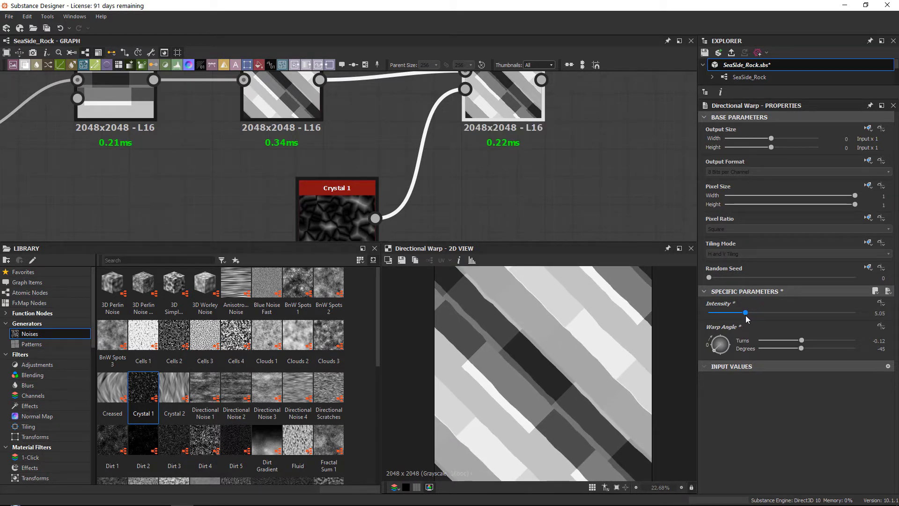
double_click(863, 316)
text(5)
key(Return)
scroll(633, 305, up, 5)
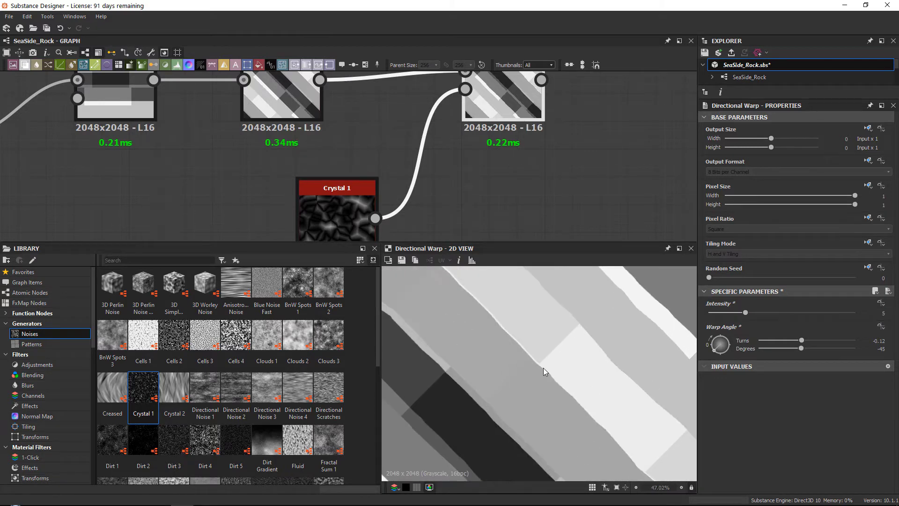
Readjust Crystal 1 scale back to 8 and move it under the Safe Transform node.
click(335, 215)
drag(715, 325, 714, 325)
scroll(489, 351, down, 3)
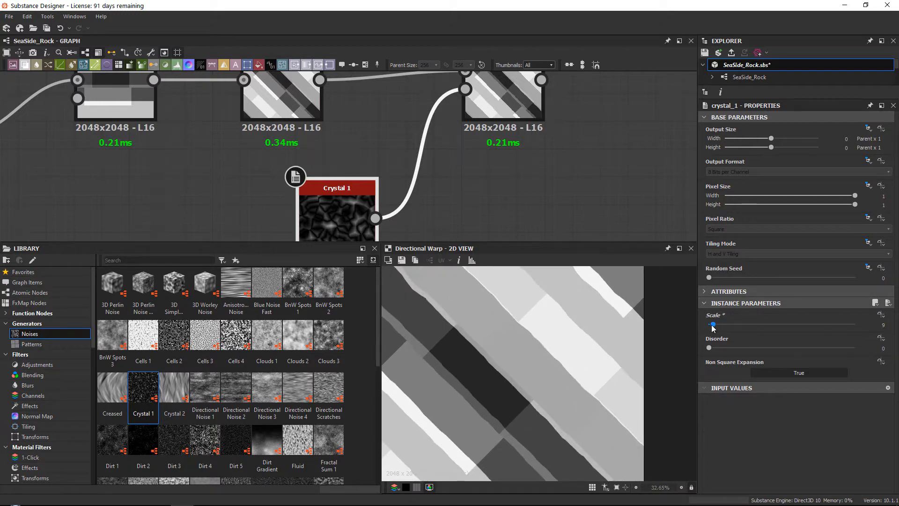
drag(713, 328, 711, 327)
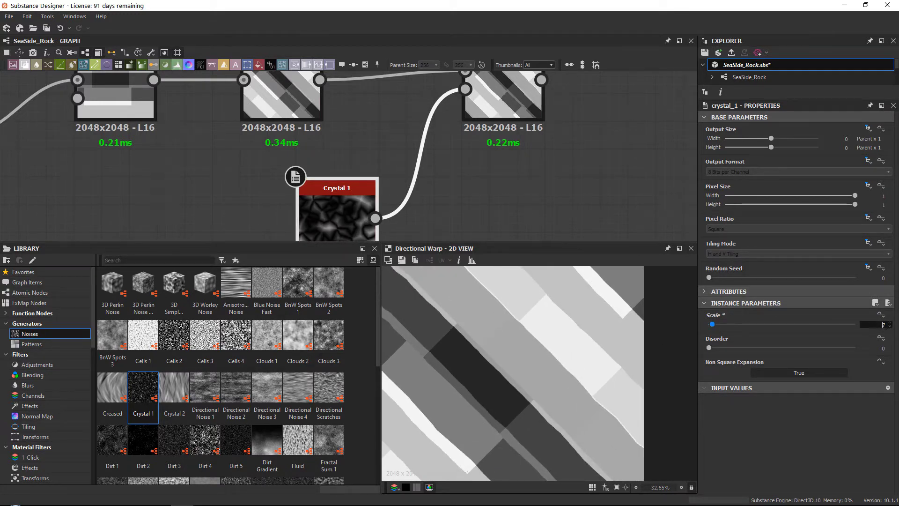
click(889, 322)
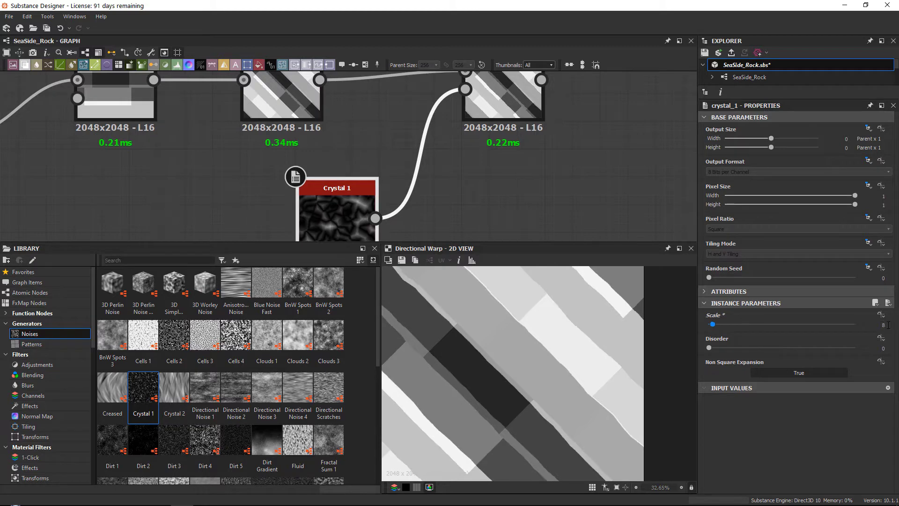
drag(342, 195, 293, 193)
scroll(365, 140, down, 3)
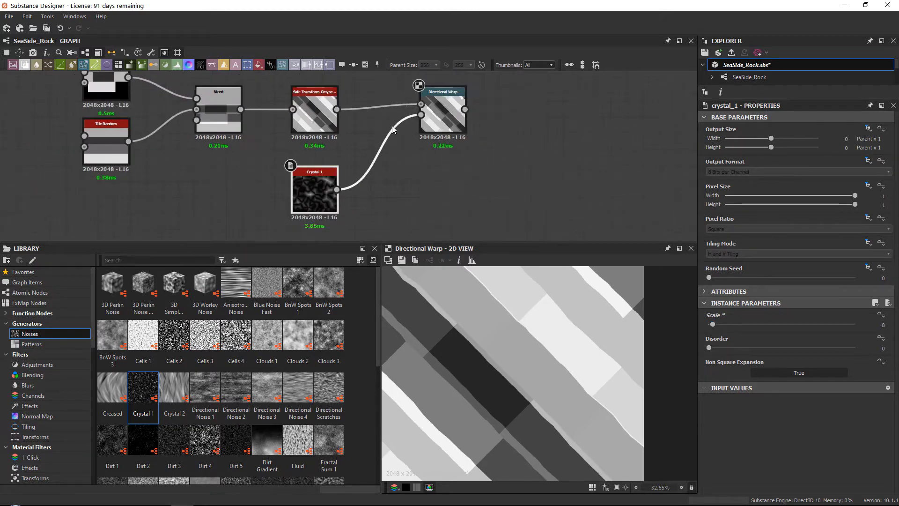
Select the Directional Warp and pan the graph to center its area.
click(430, 132)
scroll(430, 134, down, 2)
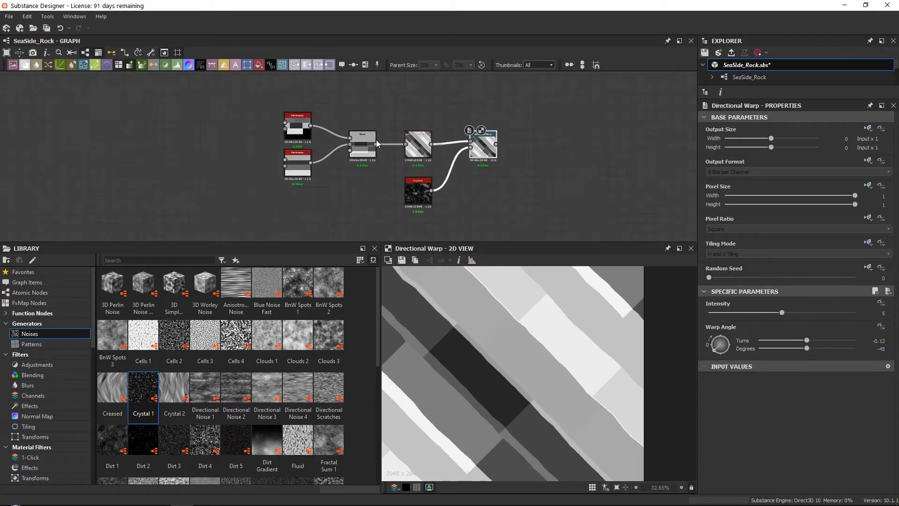
middle_drag(482, 136, 408, 146)
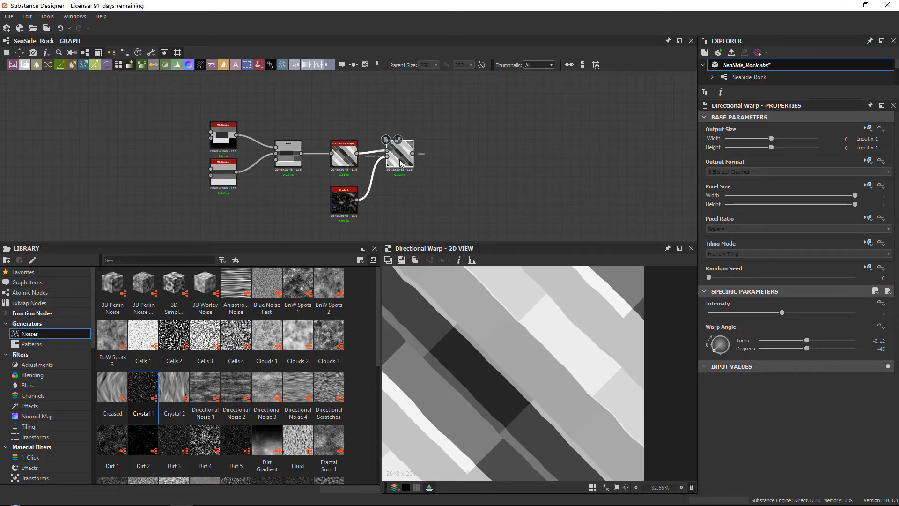
middle_drag(438, 177, 409, 153)
scroll(399, 152, up, 3)
middle_drag(399, 122, 407, 181)
scroll(407, 181, up, 1)
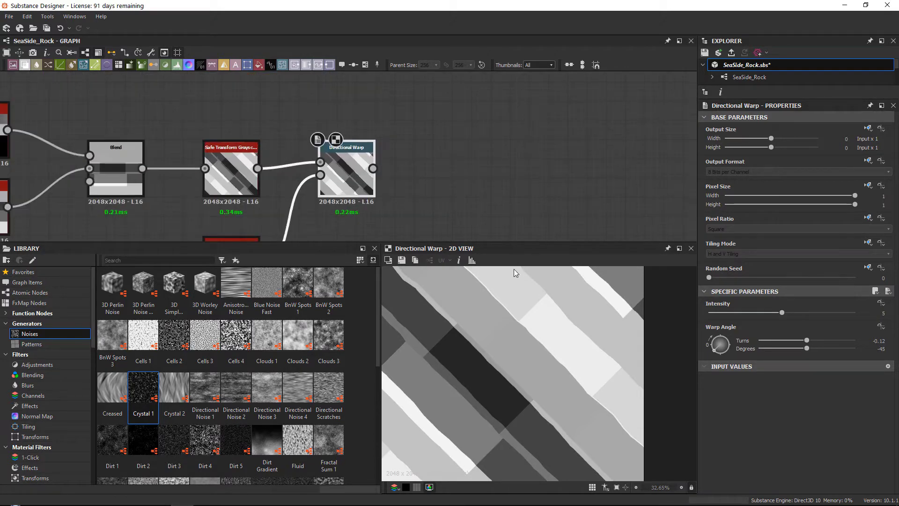
scroll(540, 315, up, 4)
Add a connected Blur HQ Grayscale after the Directional Warp, replacing a misplaced first attempt.
key(space)
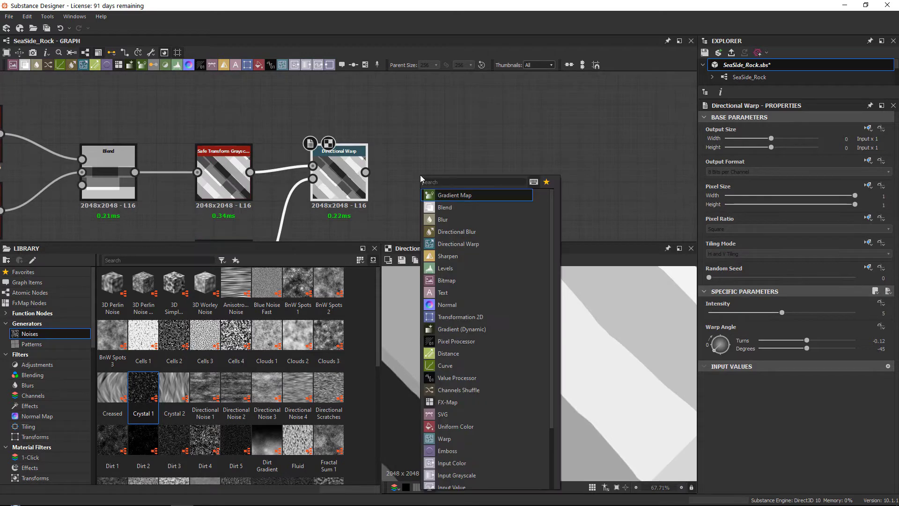
text(blur)
key(Down)
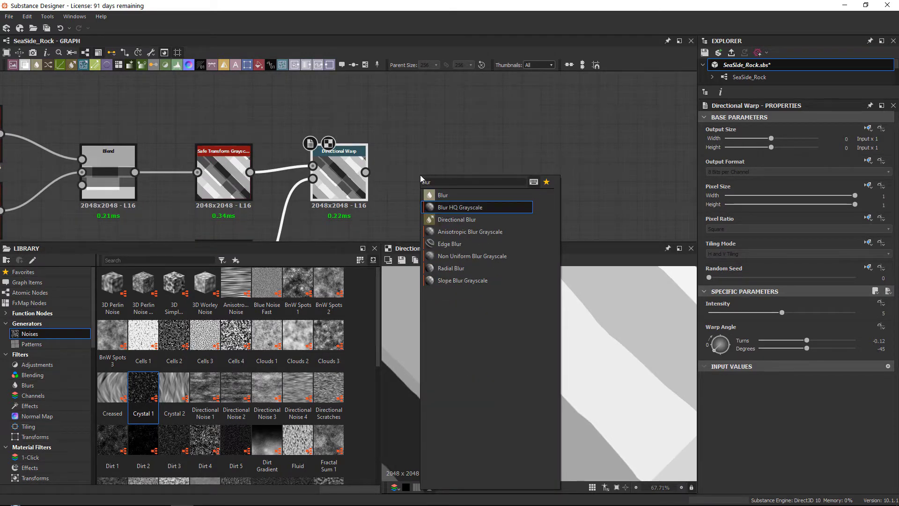
key(Return)
drag(443, 153, 454, 160)
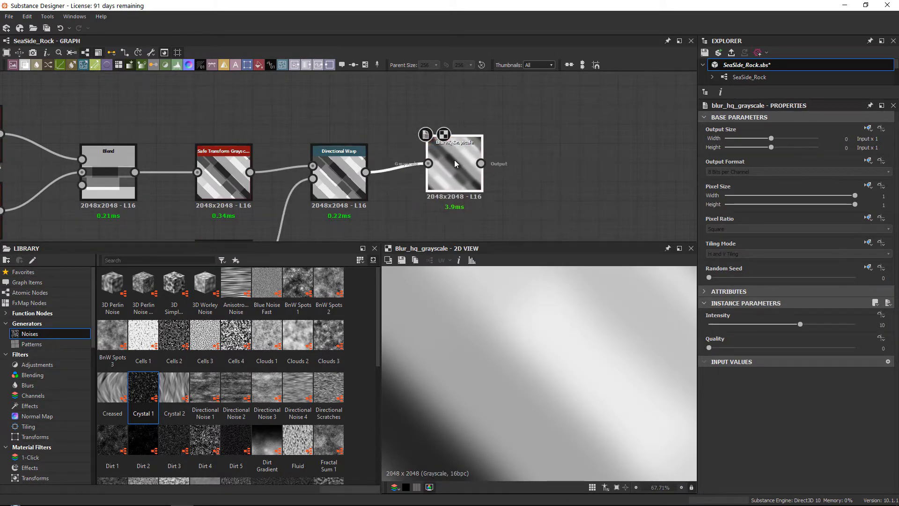
key(Delete)
click(350, 156)
key(space)
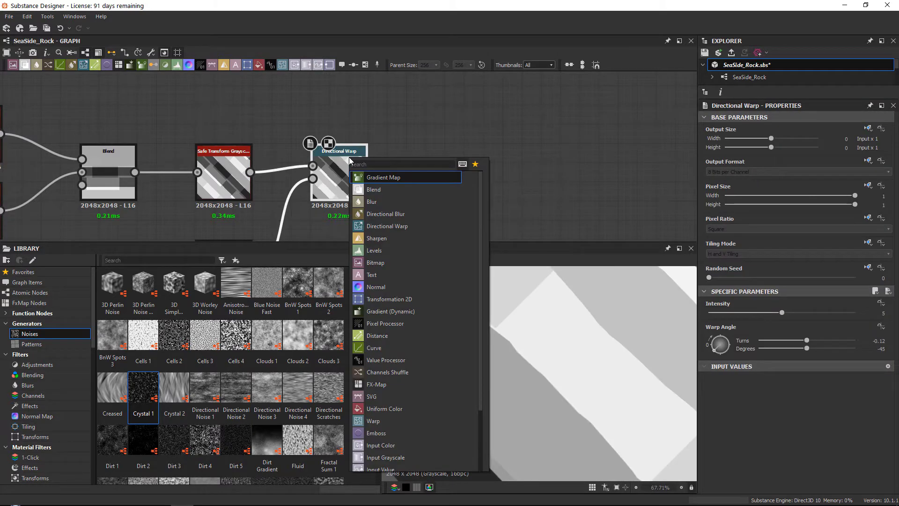
text(blu)
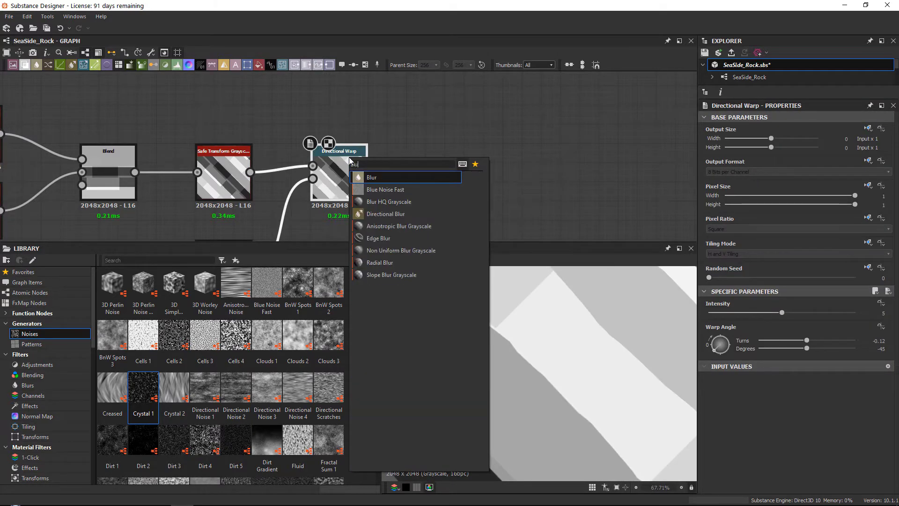
key(Down)
key(Down)
key(Return)
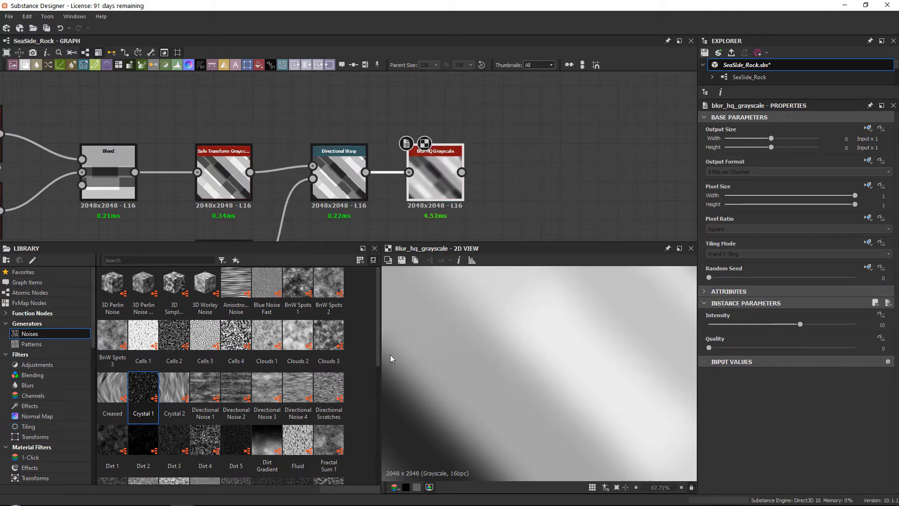
Set the Blur HQ Grayscale intensity to 0.36.
scroll(440, 326, down, 4)
scroll(544, 322, up, 2)
middle_drag(617, 324, 545, 332)
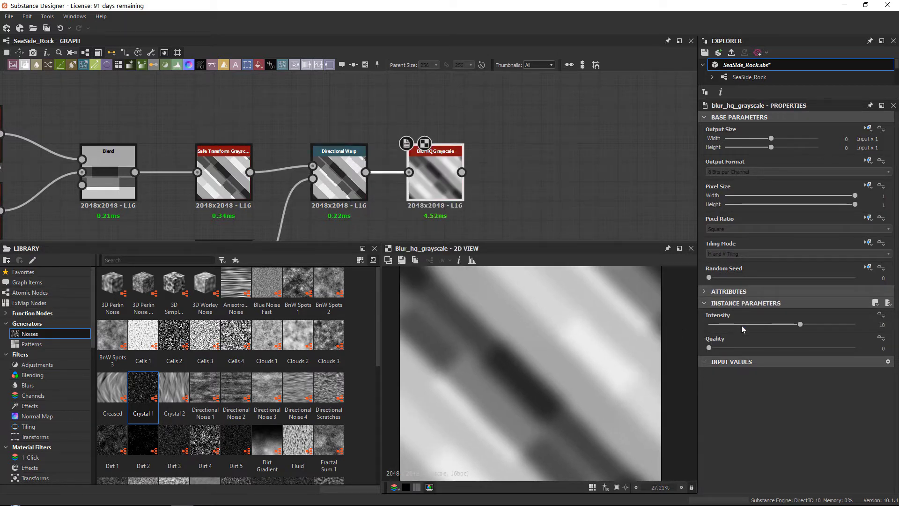
drag(758, 325, 707, 326)
scroll(523, 354, up, 6)
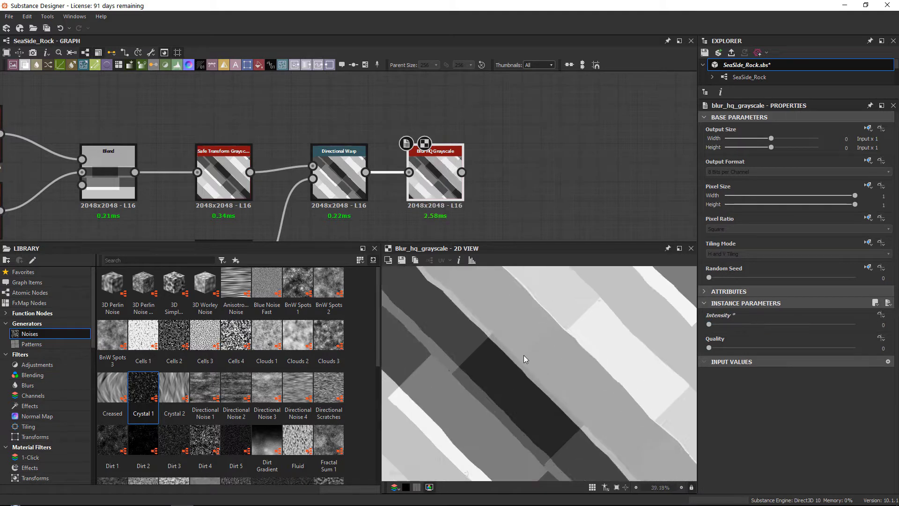
scroll(445, 345, up, 3)
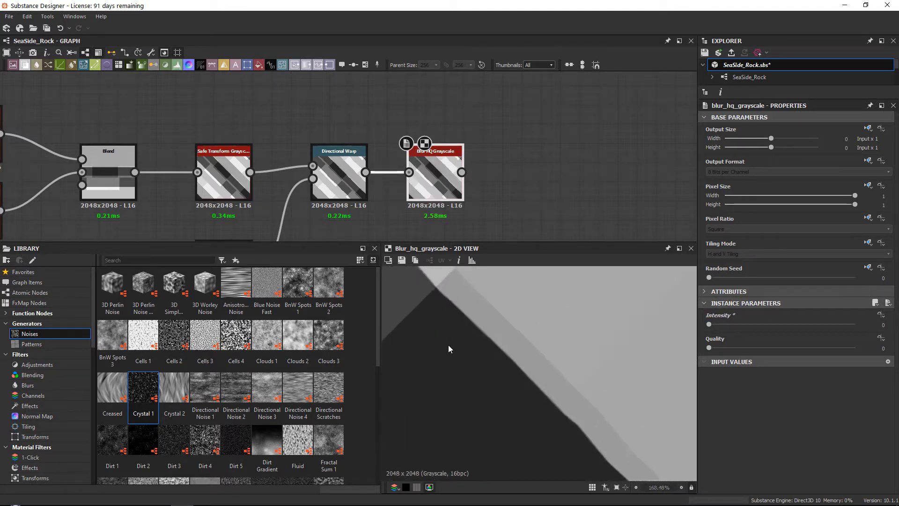
drag(709, 325, 712, 324)
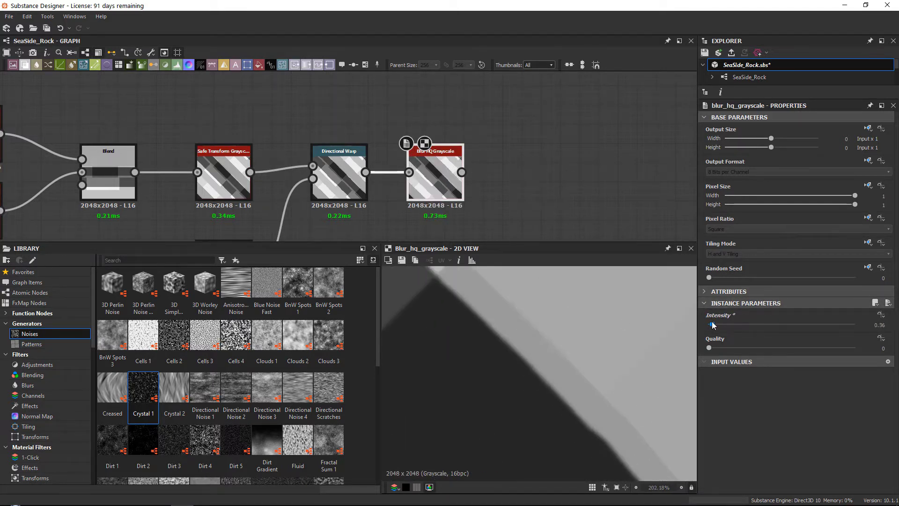
scroll(470, 302, down, 5)
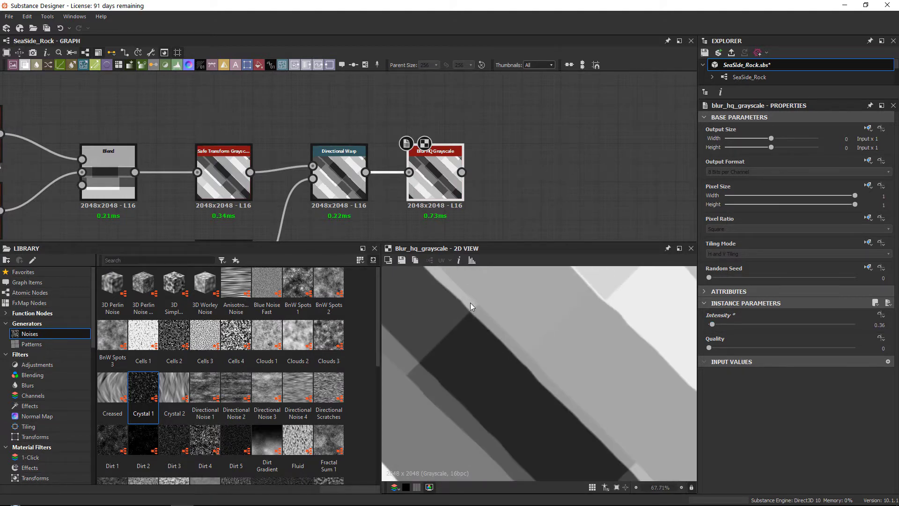
scroll(515, 358, up, 2)
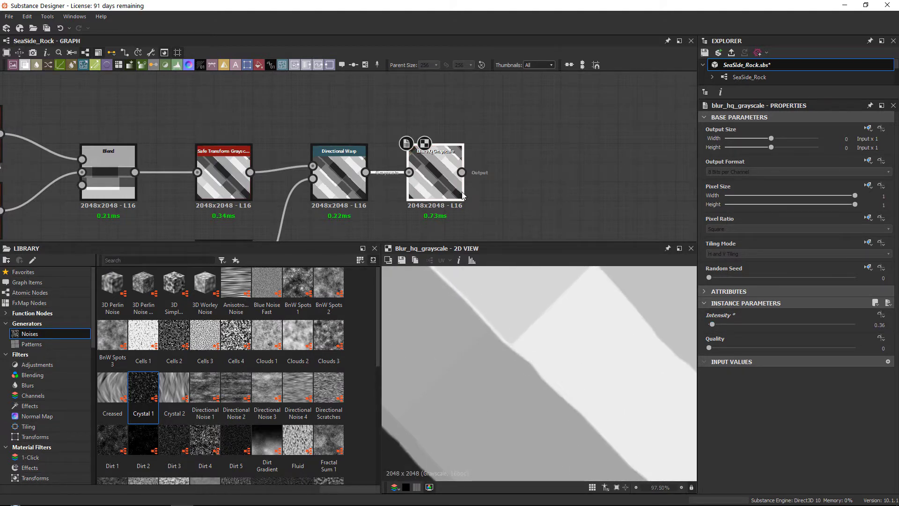
Move the Blur HQ Grayscale node down below the Directional Warp.
middle_drag(444, 192, 451, 110)
scroll(452, 110, down, 3)
drag(452, 109, 443, 174)
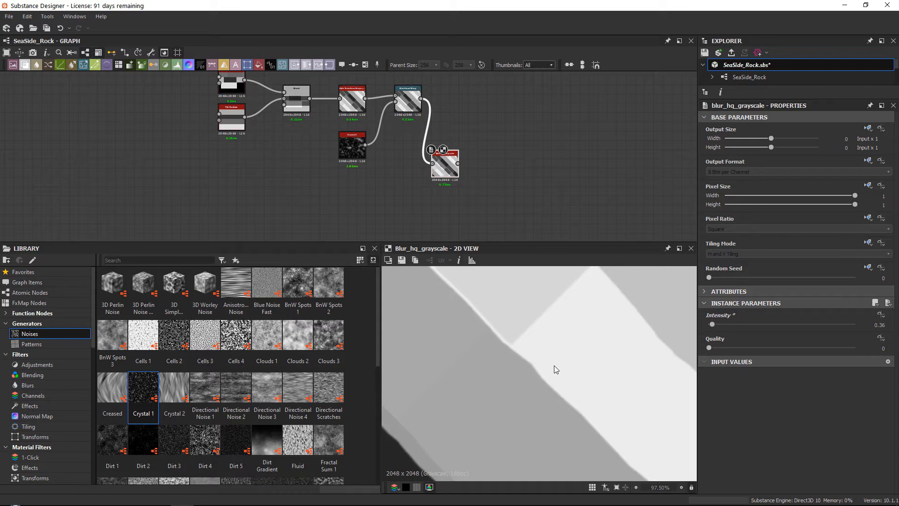
Bring the Large_Shapes frame into view and rearrange the upper node group.
scroll(431, 117, down, 4)
middle_drag(432, 161, 362, 120)
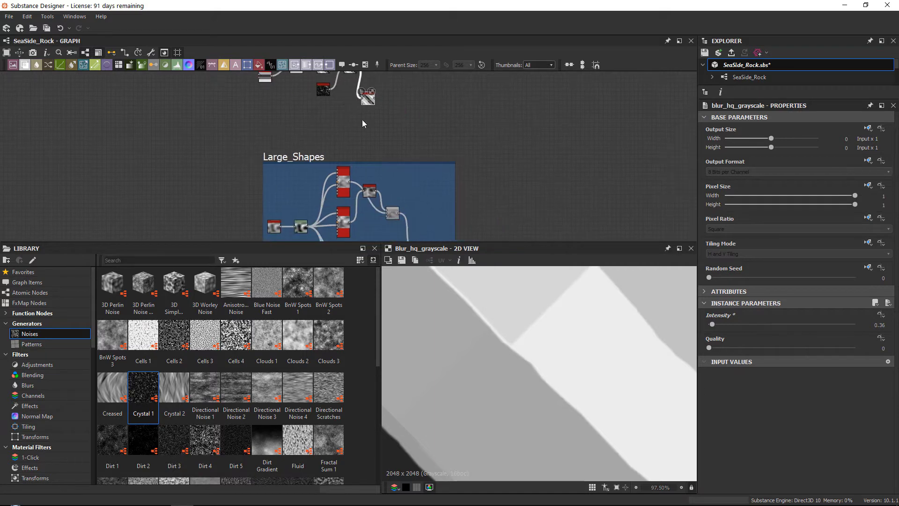
middle_drag(268, 88, 250, 116)
scroll(258, 106, down, 2)
drag(232, 85, 351, 102)
middle_drag(405, 145, 382, 119)
scroll(364, 189, up, 1)
scroll(370, 191, up, 3)
Add a new Directional Warp and feed the Levels output into it.
key(space)
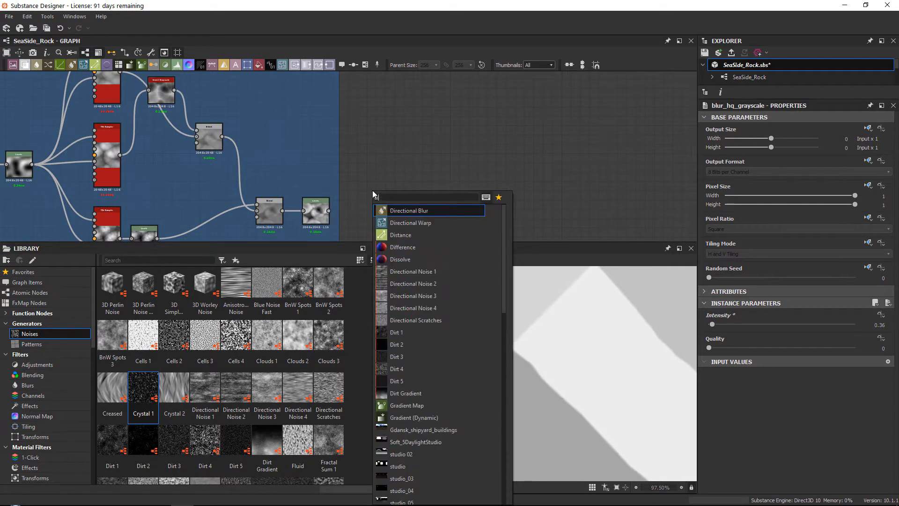
key(Down)
click(378, 223)
scroll(378, 224, up, 3)
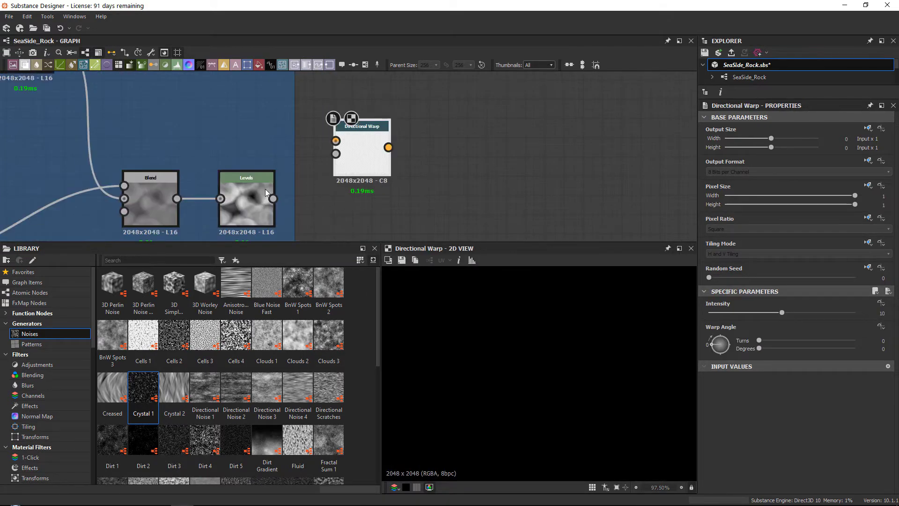
drag(274, 201, 336, 140)
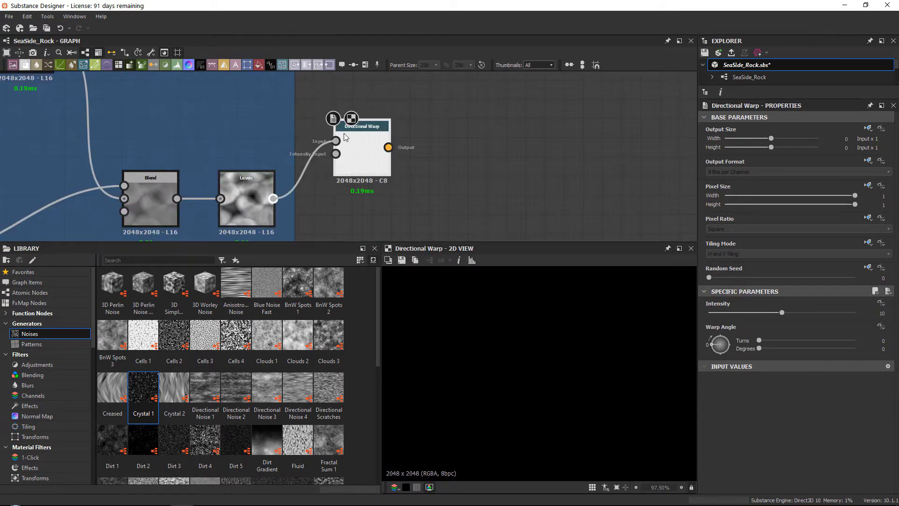
middle_drag(365, 150, 392, 170)
scroll(393, 170, down, 4)
Position the Directional Warp near Blur HQ and connect the blurred slabs into it.
drag(392, 170, 414, 134)
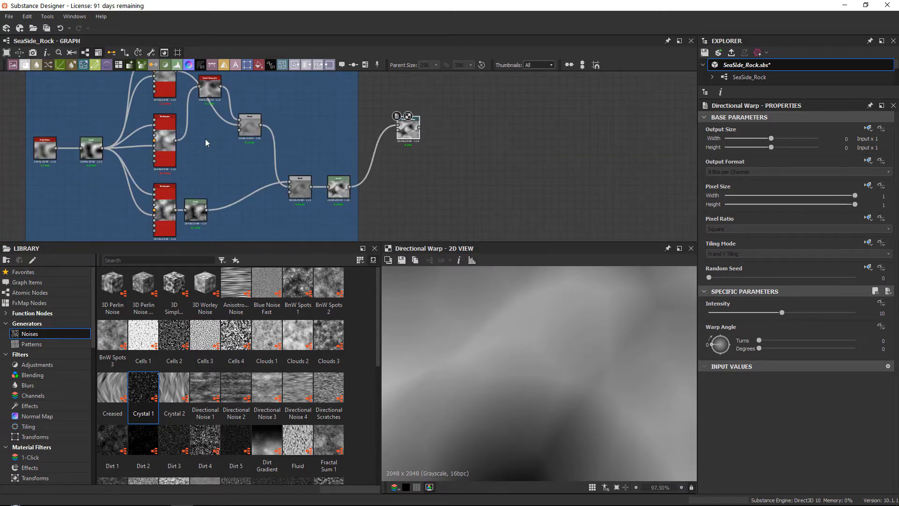
middle_drag(241, 122, 240, 175)
drag(403, 183, 399, 126)
scroll(410, 171, down, 6)
middle_drag(396, 141, 380, 206)
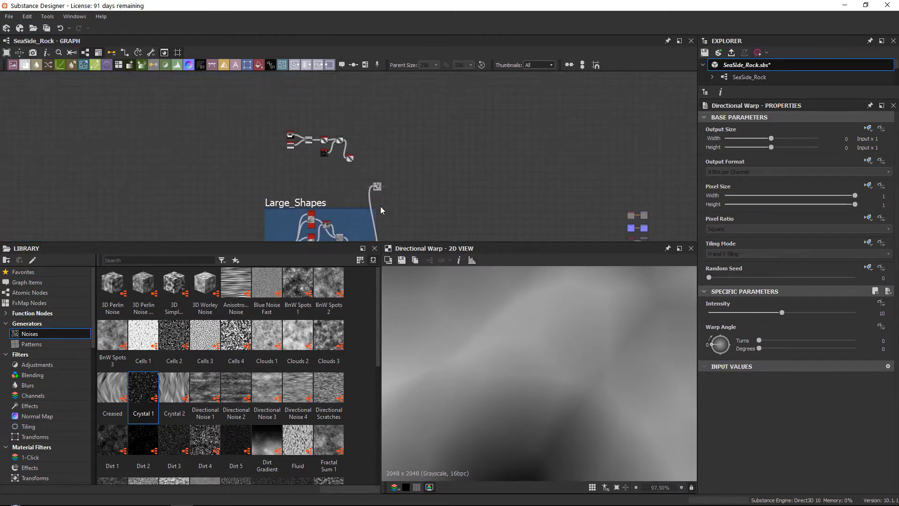
scroll(382, 187, up, 5)
drag(364, 211, 363, 173)
scroll(336, 155, up, 5)
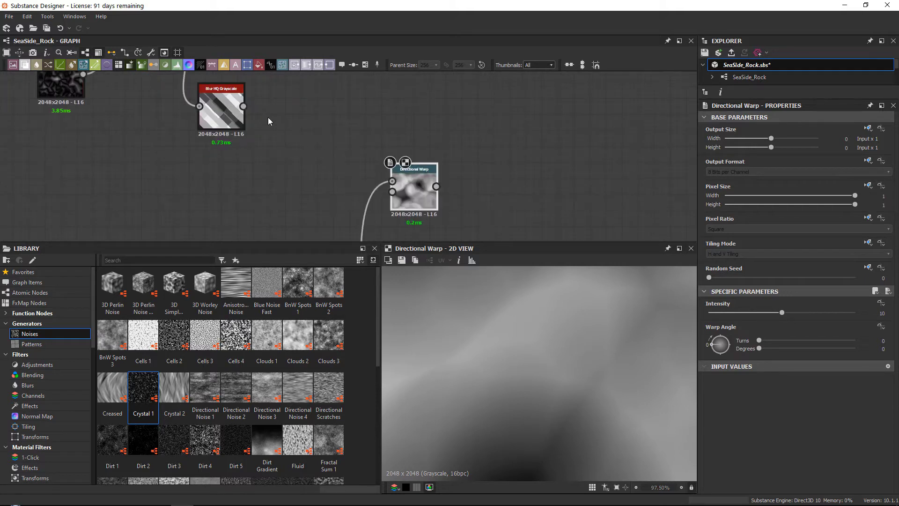
drag(245, 106, 362, 181)
scroll(597, 356, down, 5)
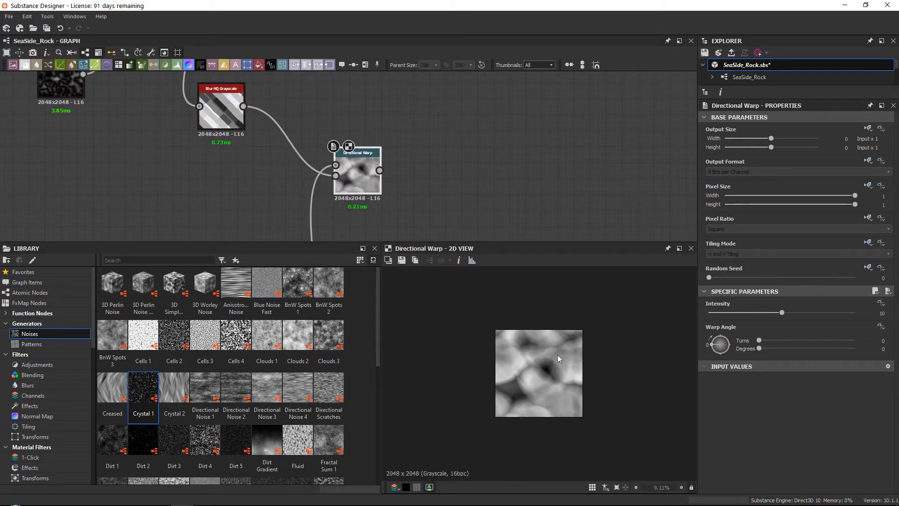
scroll(558, 355, up, 2)
Set the warp angle to -44° and intensity to about 44.73.
drag(711, 342, 705, 359)
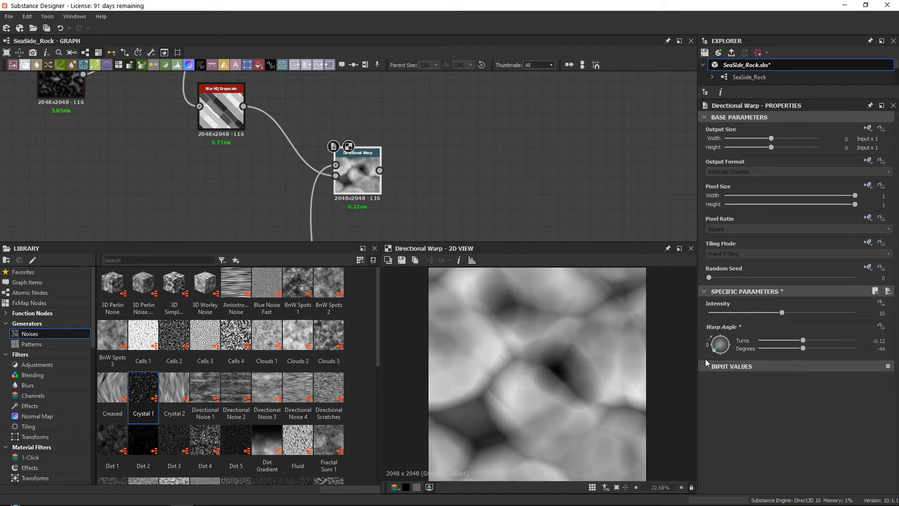
drag(783, 313, 861, 311)
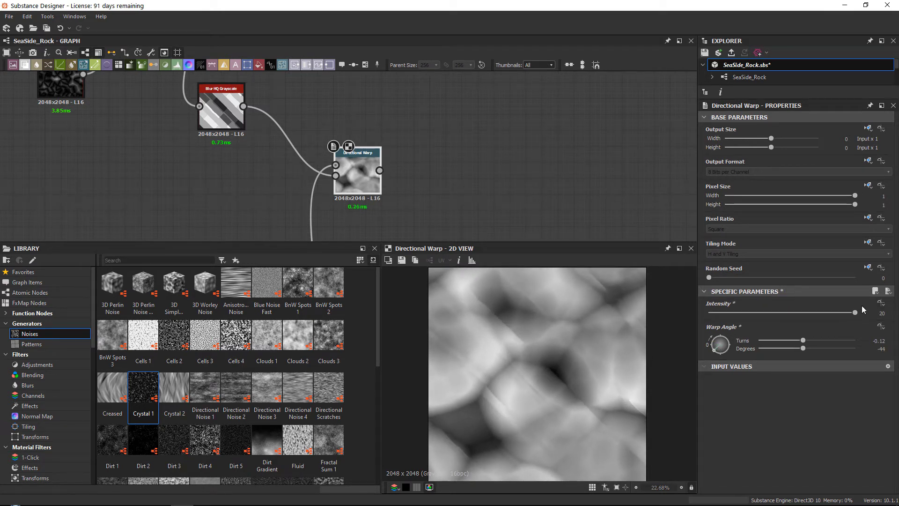
double_click(881, 312)
text(50)
key(Return)
scroll(593, 347, up, 2)
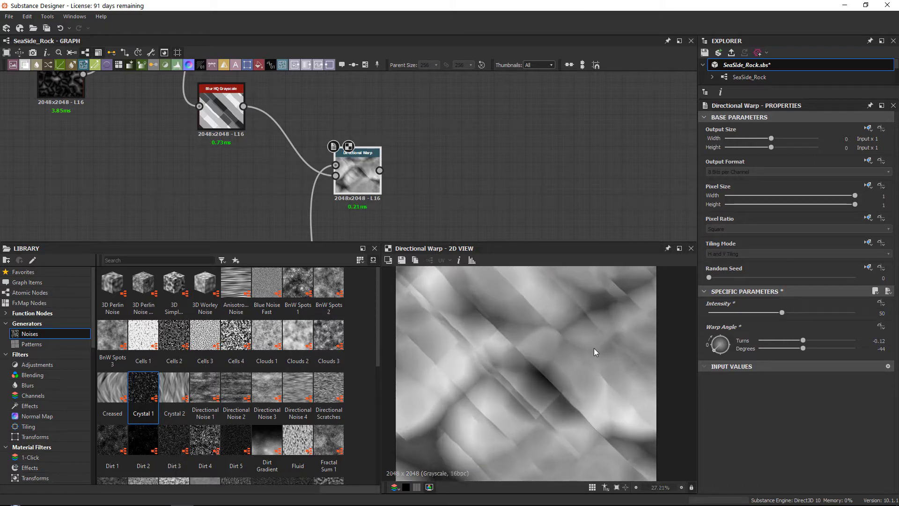
scroll(579, 339, down, 3)
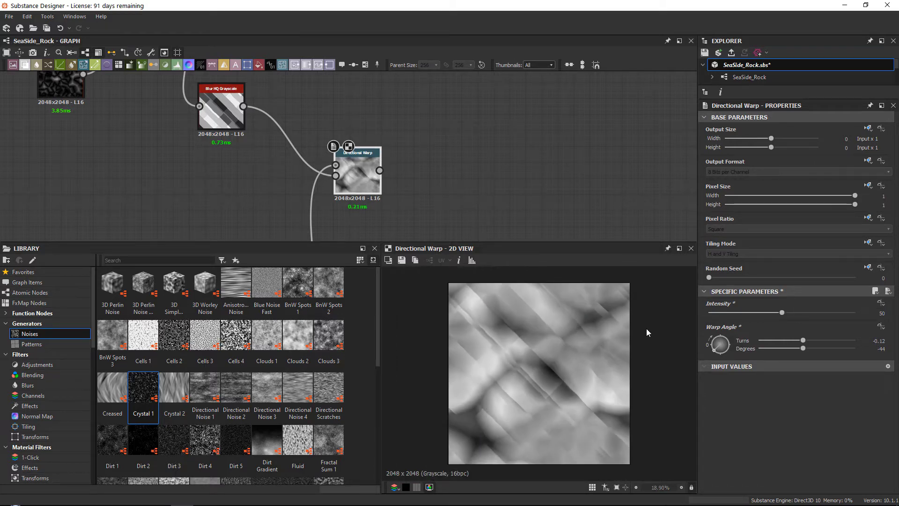
mouse_move(781, 311)
mouse_down()
mouse_move(720, 306)
mouse_move(773, 313)
mouse_up()
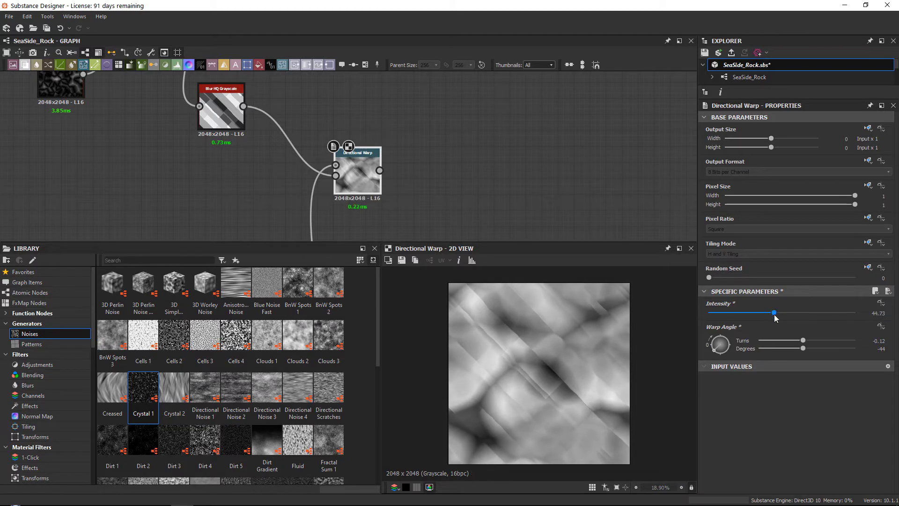
scroll(546, 334, up, 7)
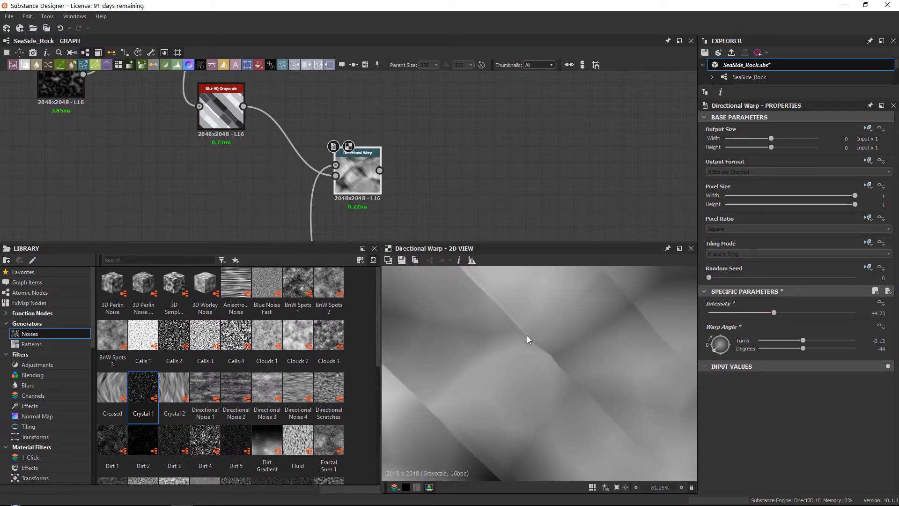
middle_drag(591, 340, 551, 359)
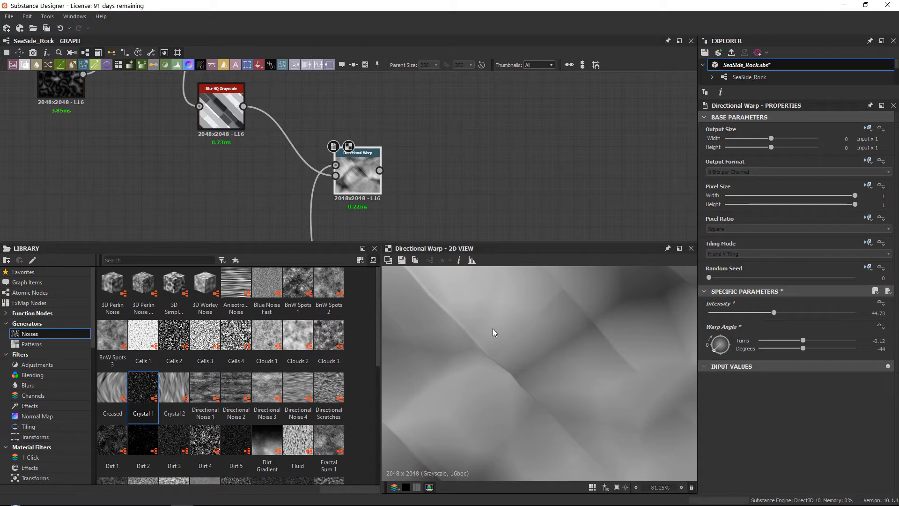
middle_drag(494, 355, 501, 322)
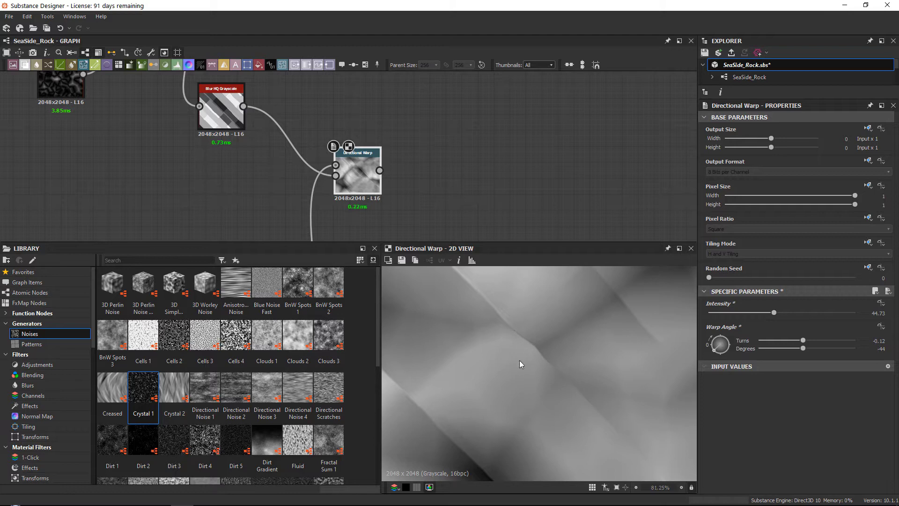
middle_drag(518, 361, 503, 380)
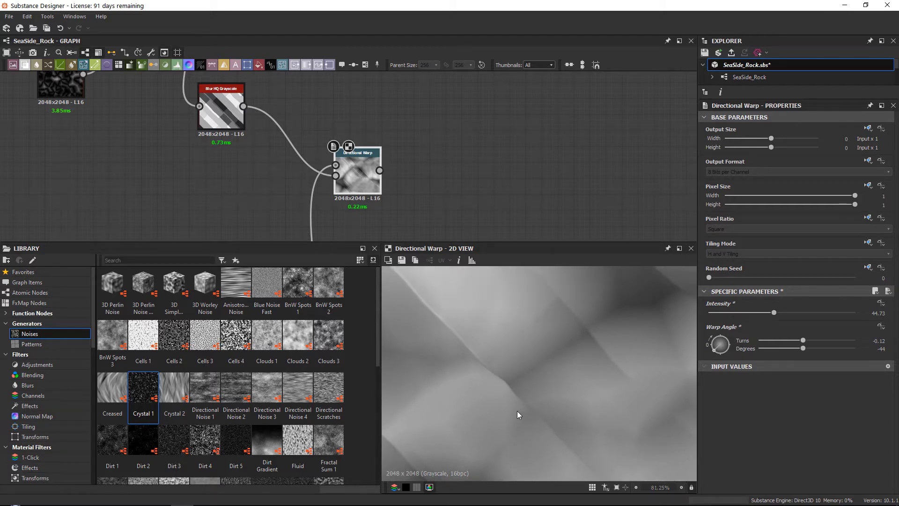
Add a Normal node after the Directional Warp, set to DirectX with intensity 30.
key(f)
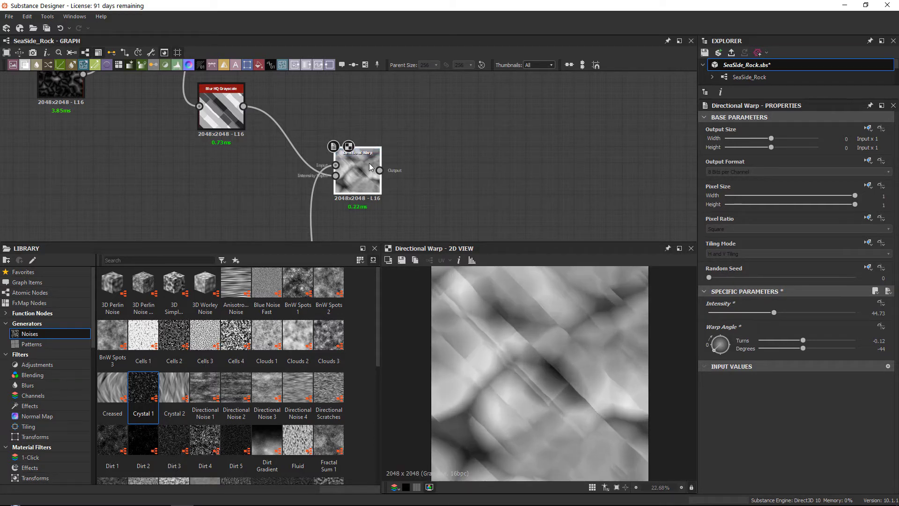
key(space)
text(nor)
key(Return)
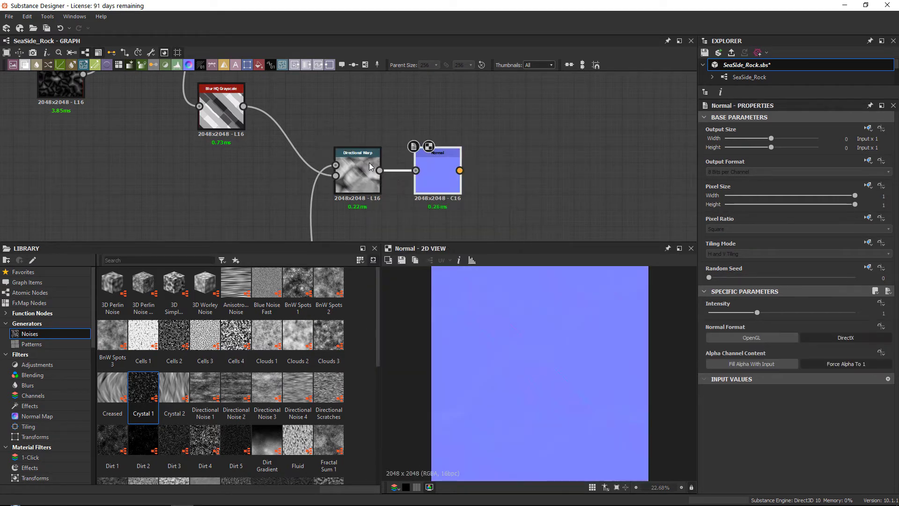
click(838, 337)
drag(757, 313, 874, 314)
click(875, 313)
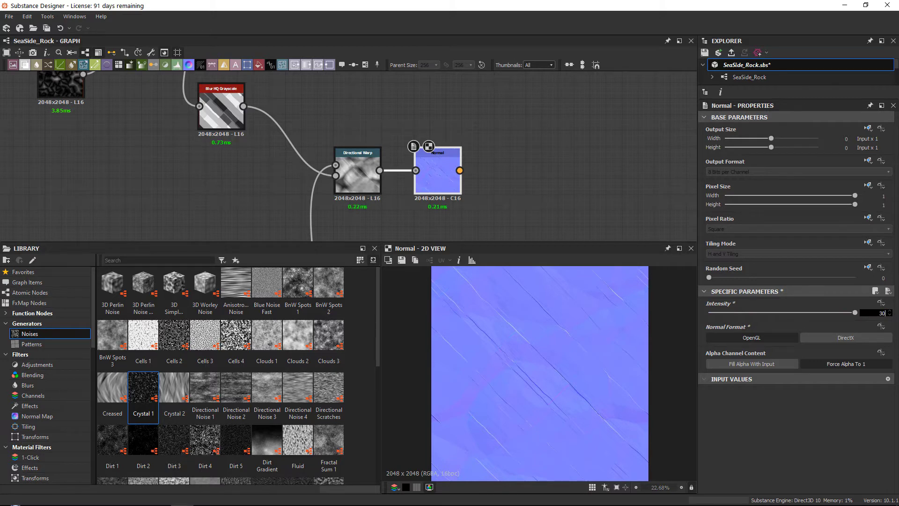
text(30)
key(Return)
Compare the cracks with Blur HQ Grayscale intensity at 0, then restore it to 0.36.
scroll(558, 337, up, 6)
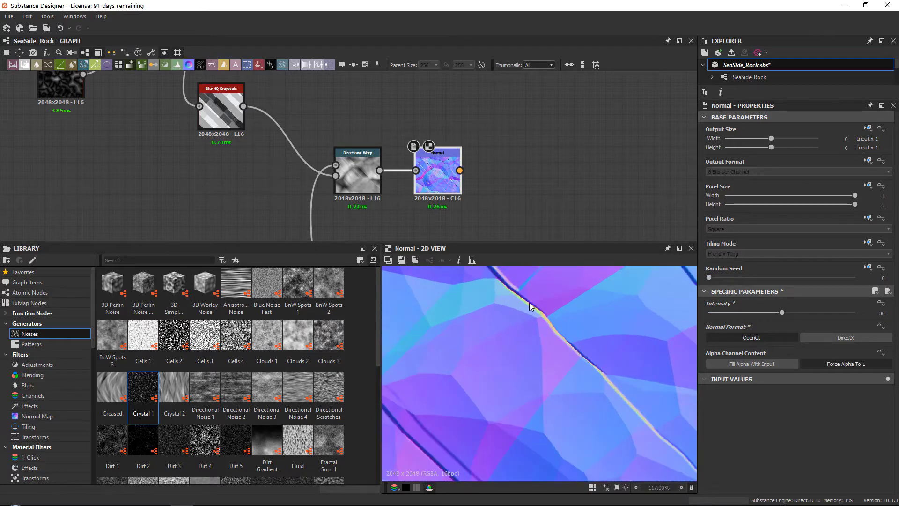
scroll(562, 368, down, 5)
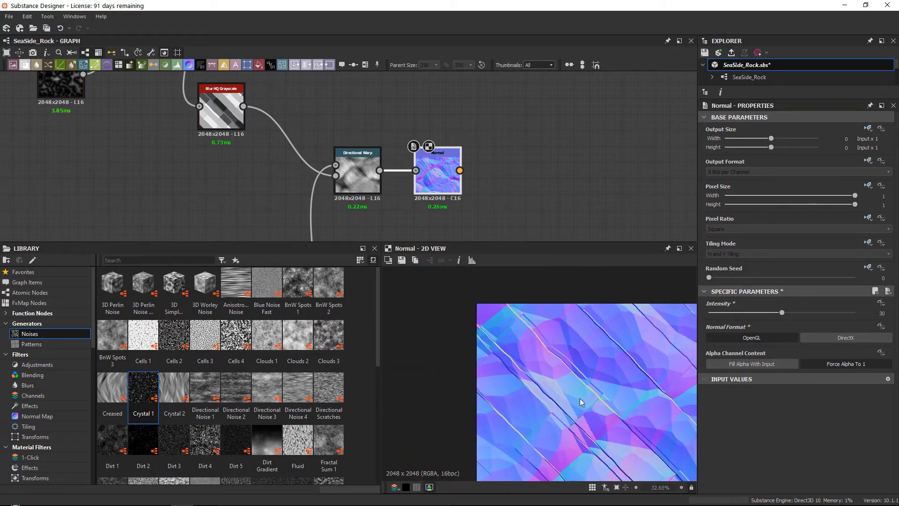
scroll(530, 351, up, 4)
middle_drag(398, 139, 445, 179)
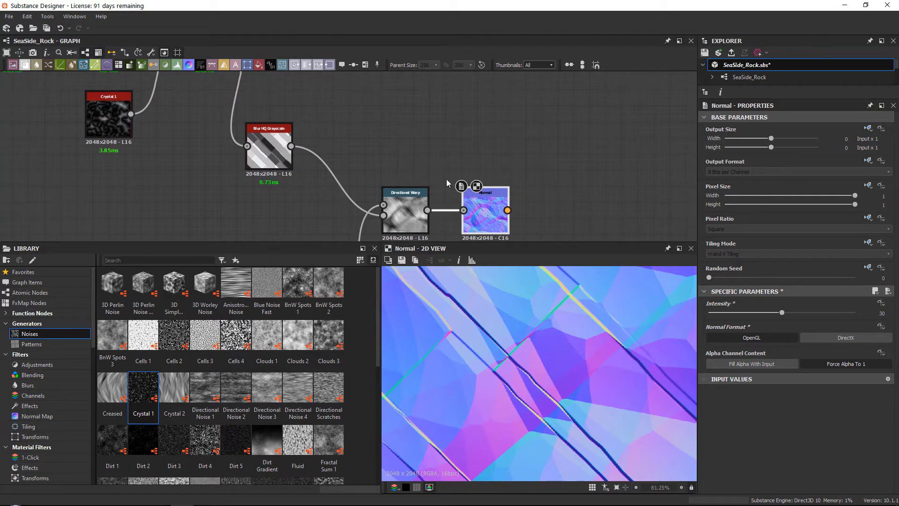
click(284, 137)
drag(716, 324, 706, 325)
scroll(541, 416, down, 2)
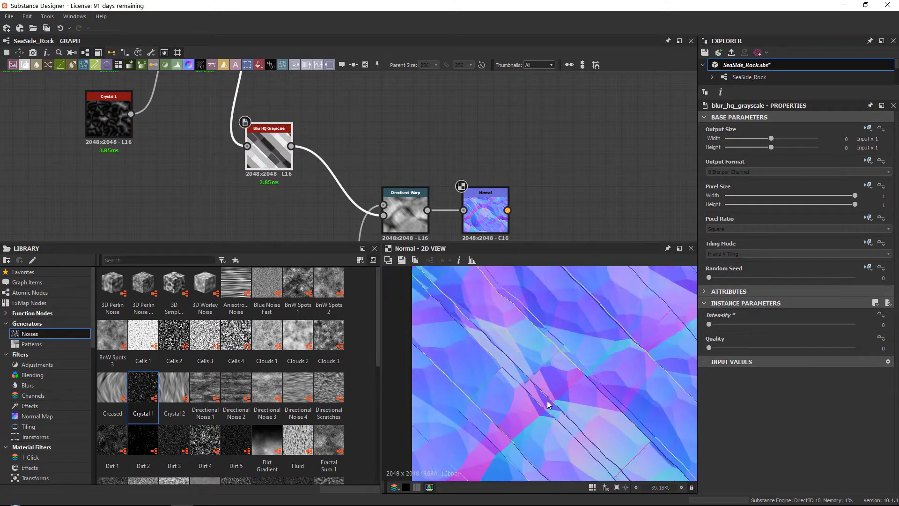
middle_drag(548, 405, 562, 365)
scroll(552, 351, up, 4)
key(ctrl+z)
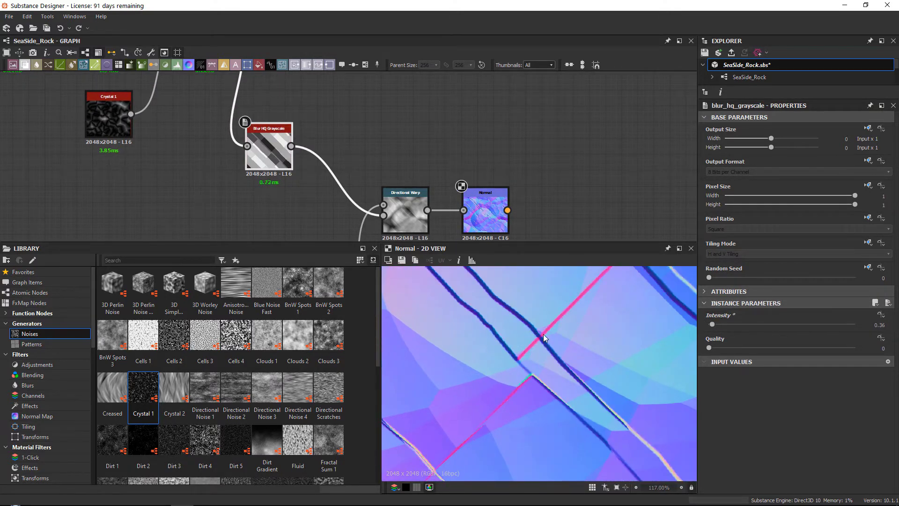
scroll(538, 337, down, 8)
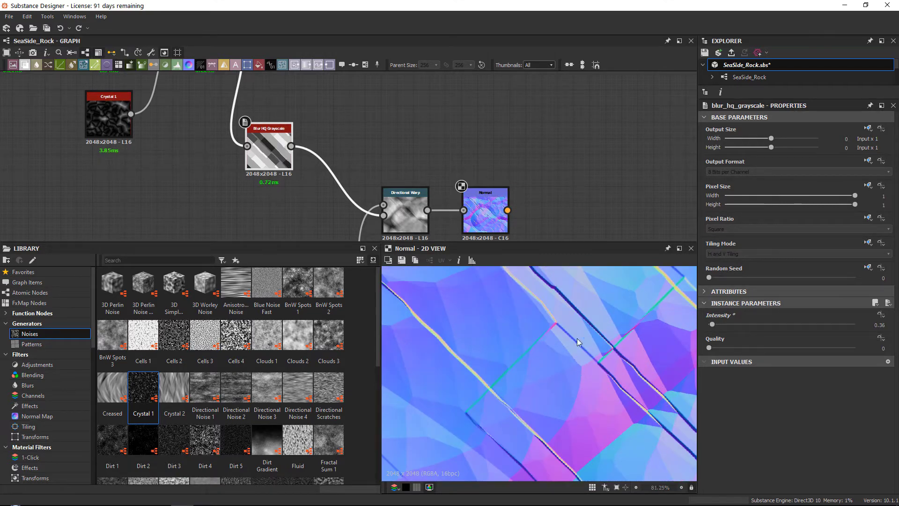
middle_drag(578, 341, 441, 320)
Delete the Normal node, preview the Directional Warp result, and bring up the seaside rock reference photo.
drag(482, 206, 478, 174)
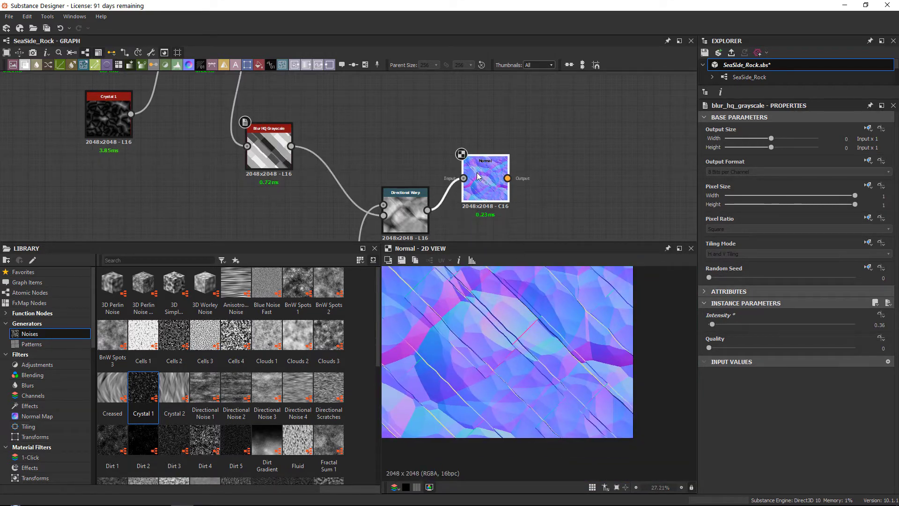
key(Delete)
double_click(411, 206)
drag(412, 201, 420, 185)
key(f)
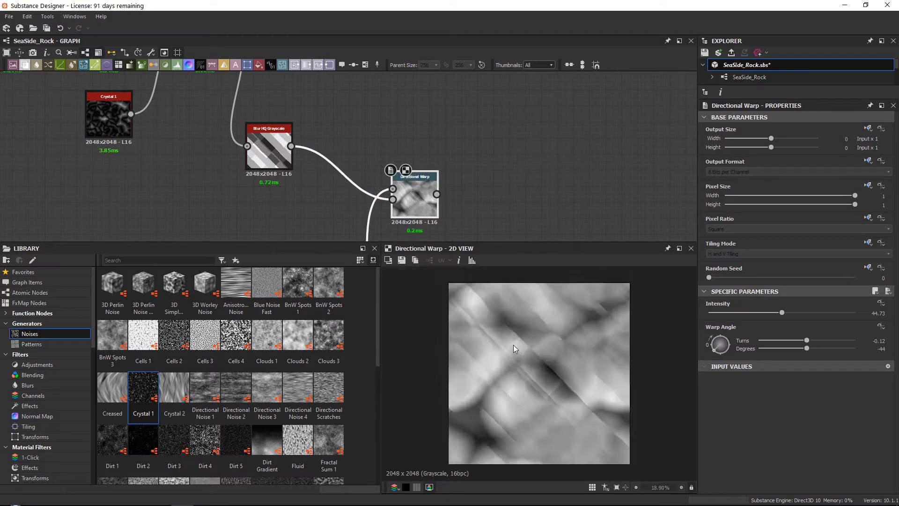
scroll(549, 357, up, 1)
middle_drag(388, 155, 368, 133)
drag(401, 176, 391, 176)
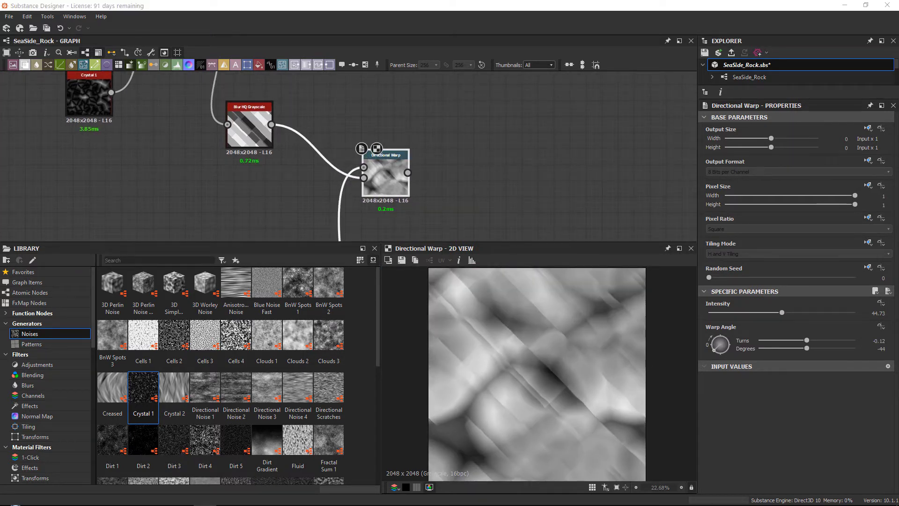
click(383, 173)
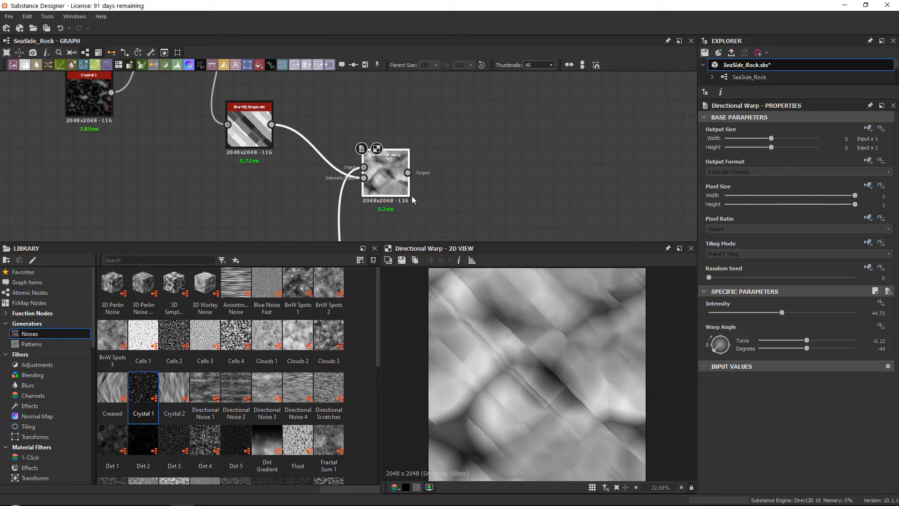
scroll(544, 345, down, 2)
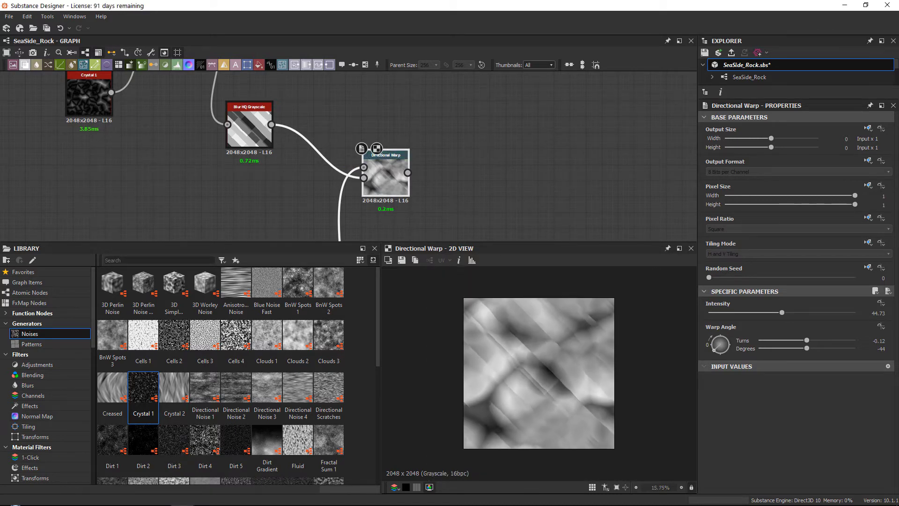
drag(898, 140, 386, 1)
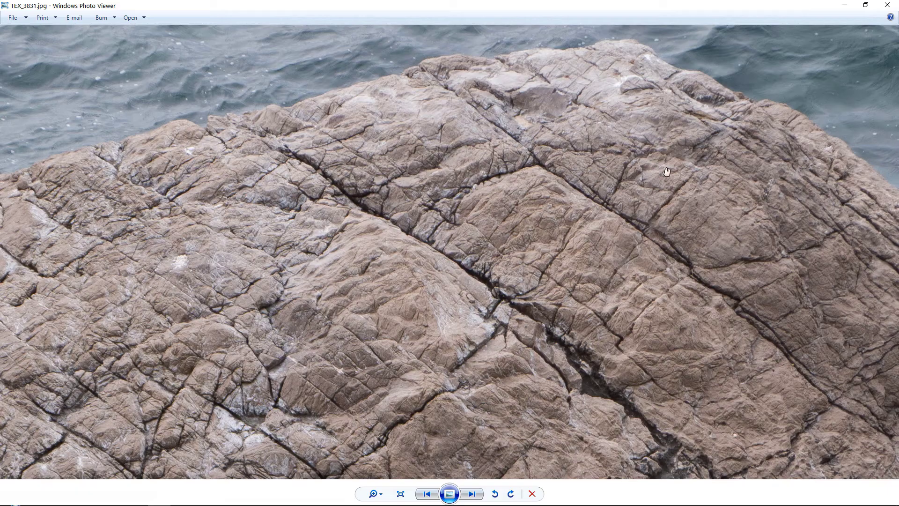
scroll(579, 252, down, 2)
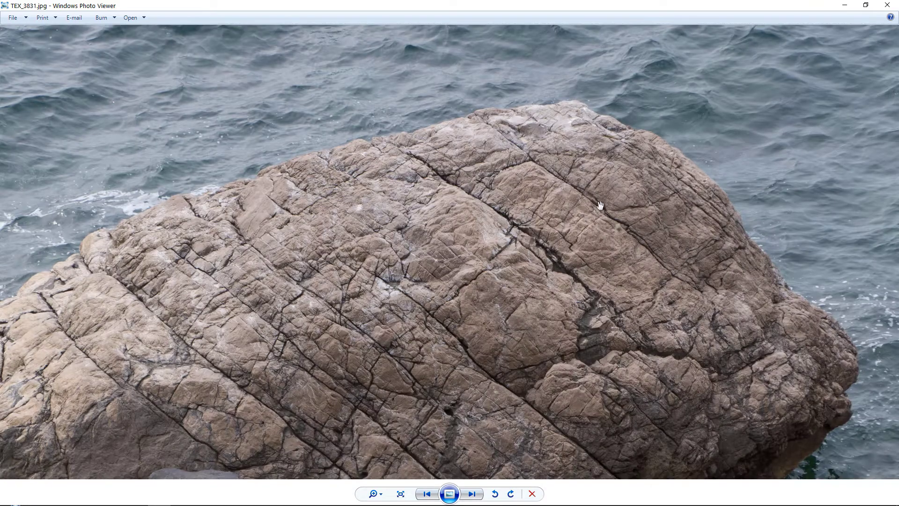
scroll(433, 315, up, 3)
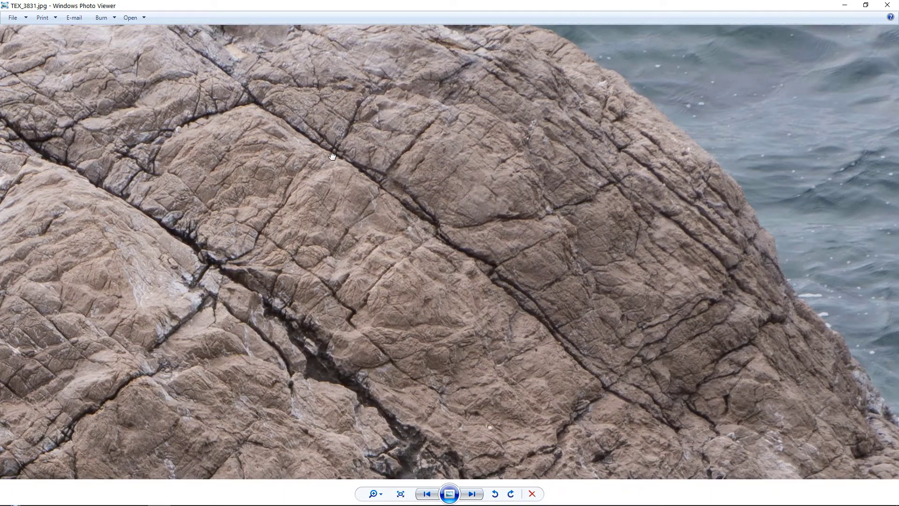
drag(332, 156, 434, 214)
drag(337, 324, 600, 243)
scroll(601, 244, down, 2)
drag(712, 304, 652, 203)
scroll(612, 365, up, 3)
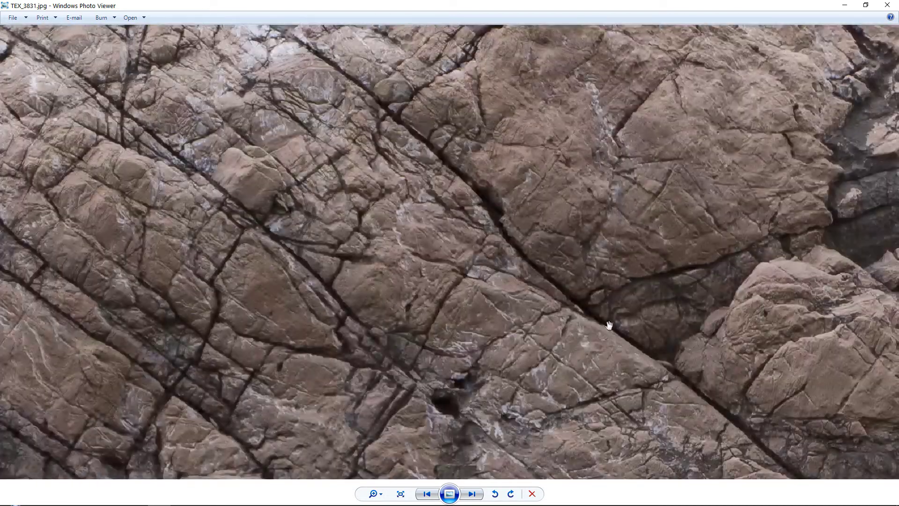
drag(321, 48, 537, 307)
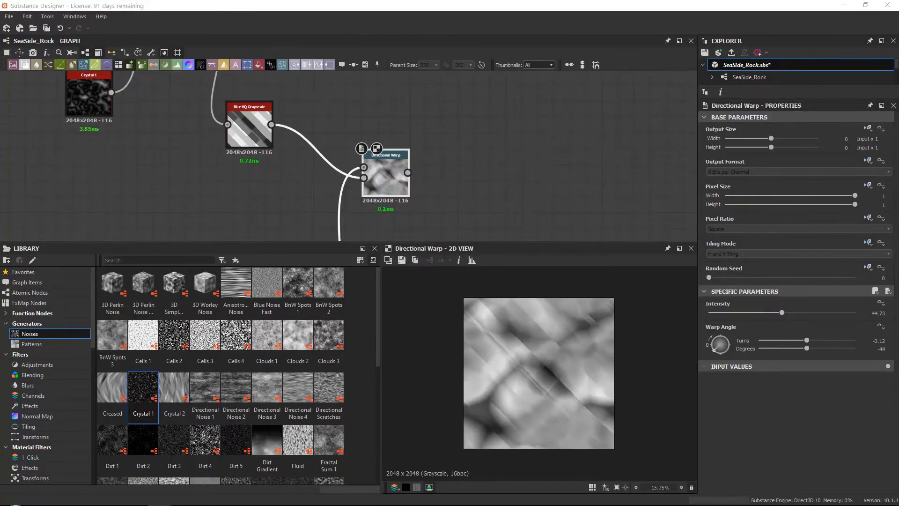
Rearrange the graph and add an Edge Detect node via the 'edg' search.
click(629, 148)
scroll(388, 163, down, 4)
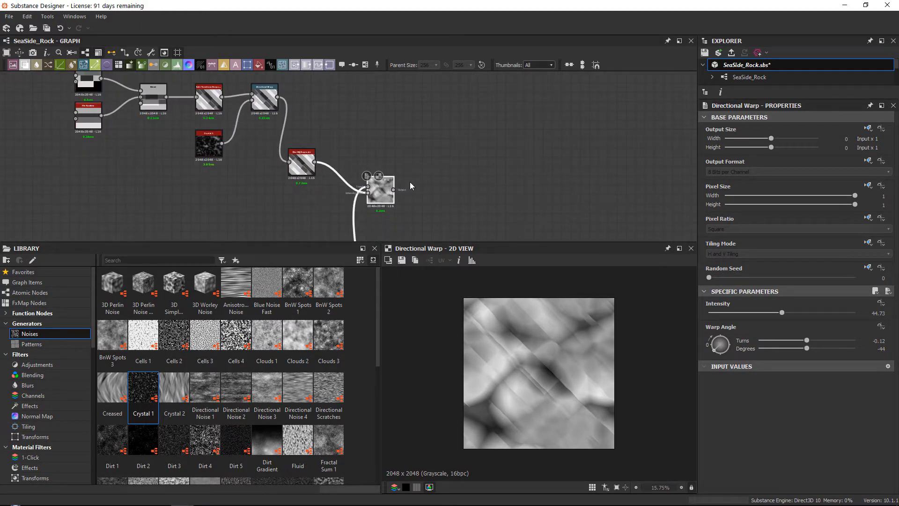
drag(349, 199, 330, 218)
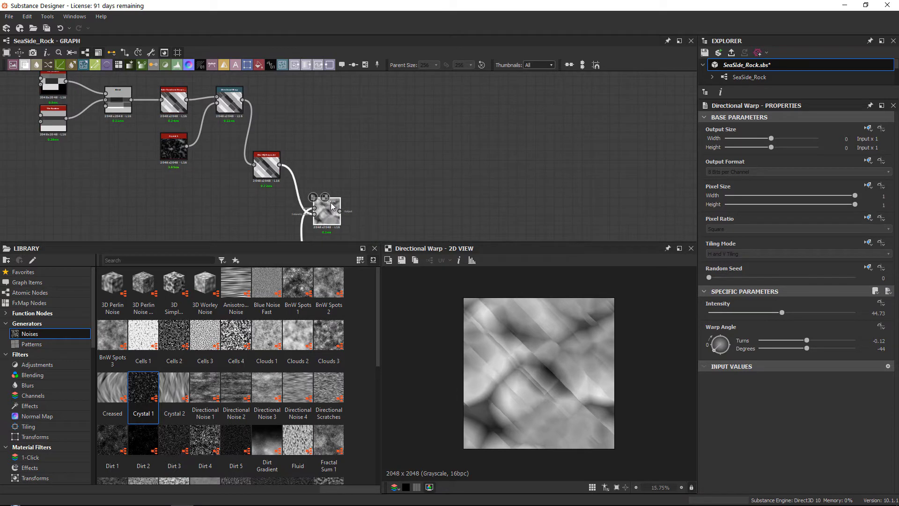
middle_drag(368, 106, 363, 138)
click(334, 170)
key(space)
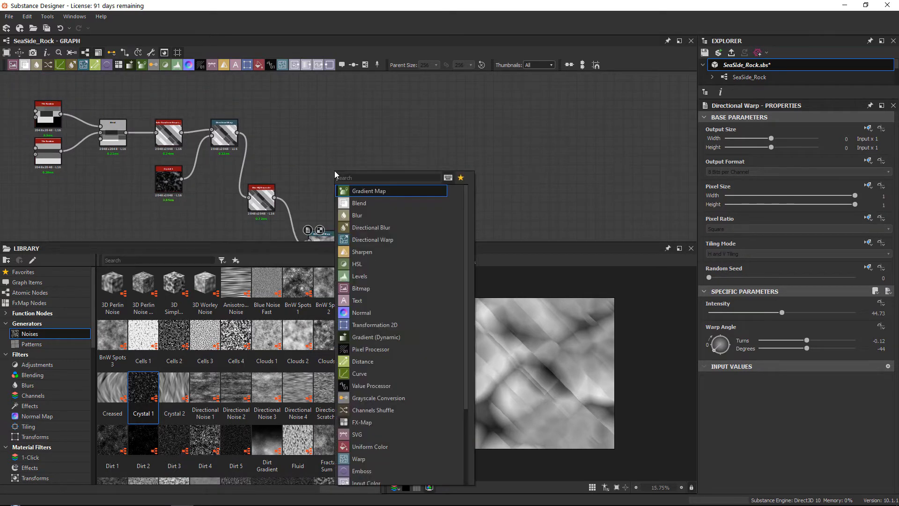
text(edg)
key(Return)
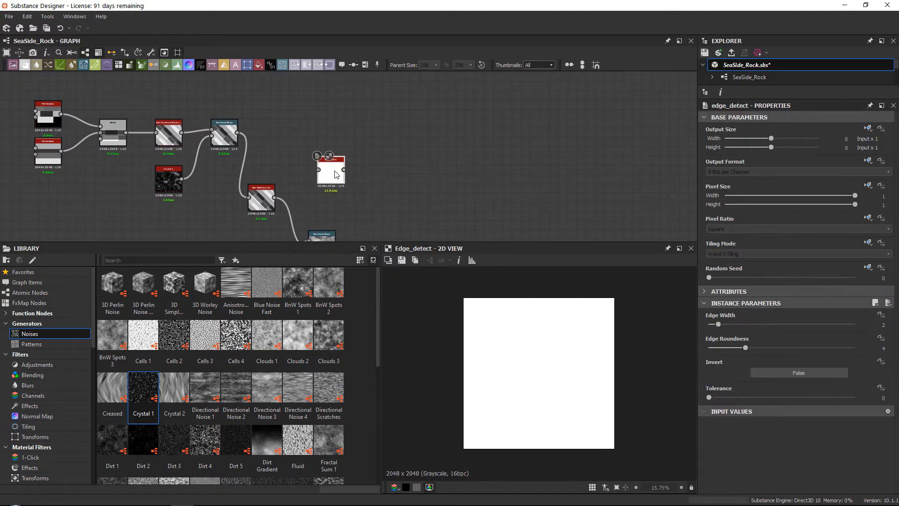
Preview the upstream Directional Warp's slabs and connect its output into Edge Detect.
scroll(323, 178, up, 3)
scroll(115, 77, up, 4)
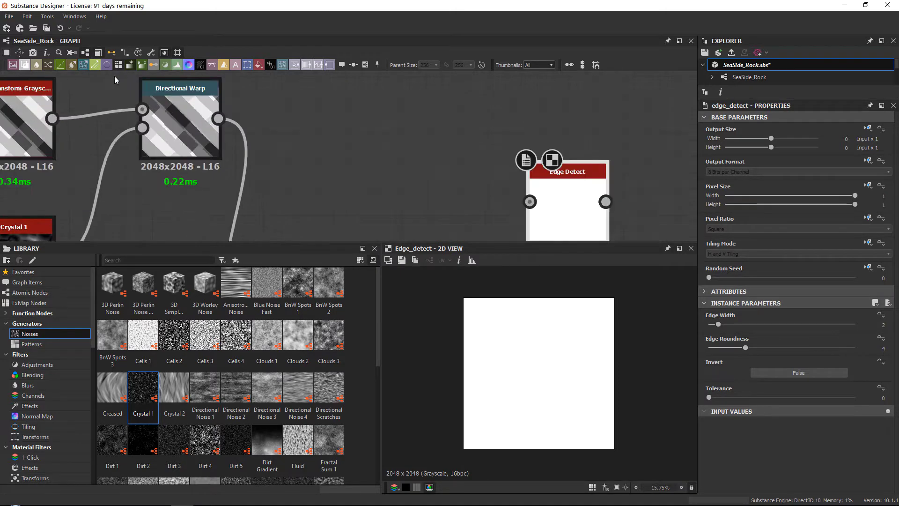
double_click(194, 136)
scroll(541, 351, up, 4)
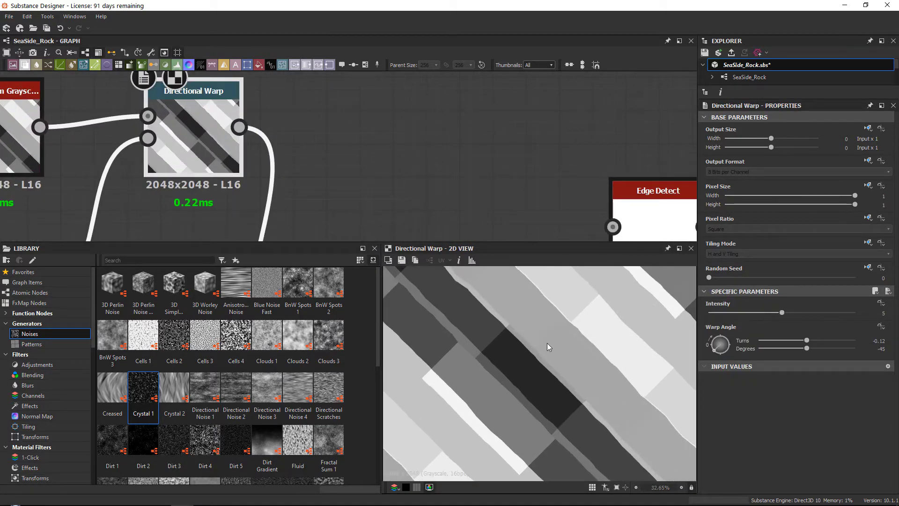
scroll(484, 149, up, 1)
middle_drag(484, 150, 394, 156)
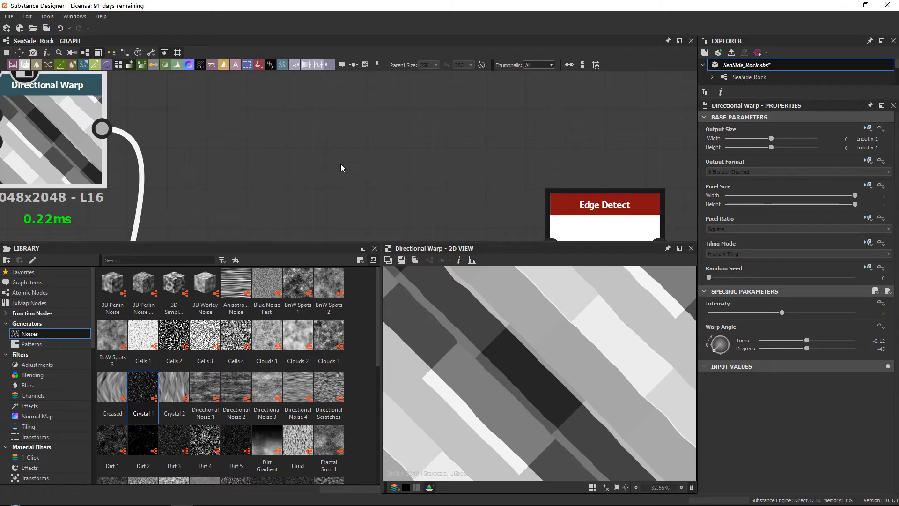
scroll(341, 164, down, 7)
middle_drag(286, 179, 255, 160)
scroll(230, 150, up, 2)
drag(236, 137, 417, 184)
Set Edge Detect roundness to 0 and edge width to 1.34, comparing against the Directional Warp.
double_click(440, 181)
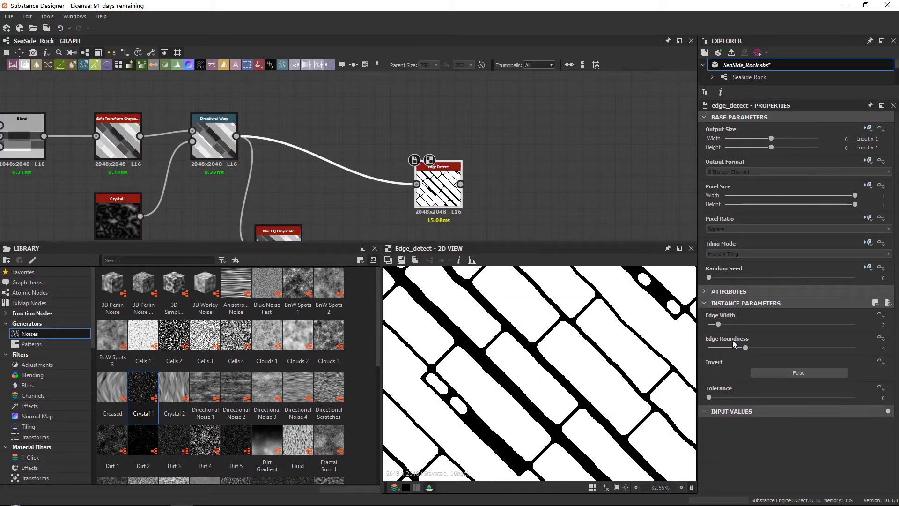
drag(735, 347, 525, 363)
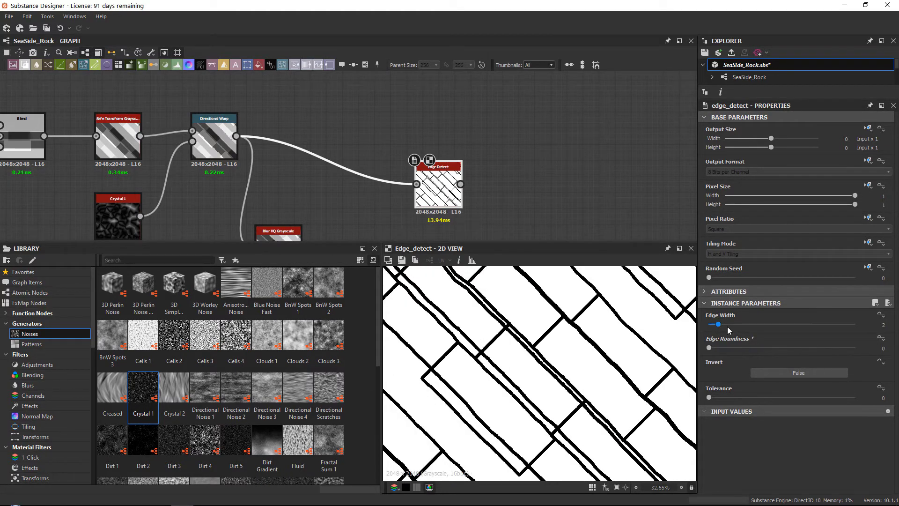
drag(717, 324, 713, 326)
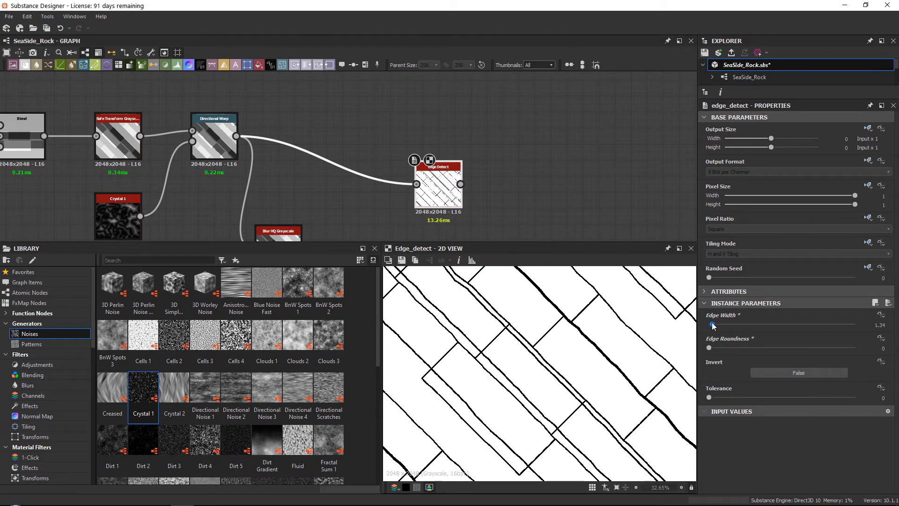
scroll(593, 343, up, 1)
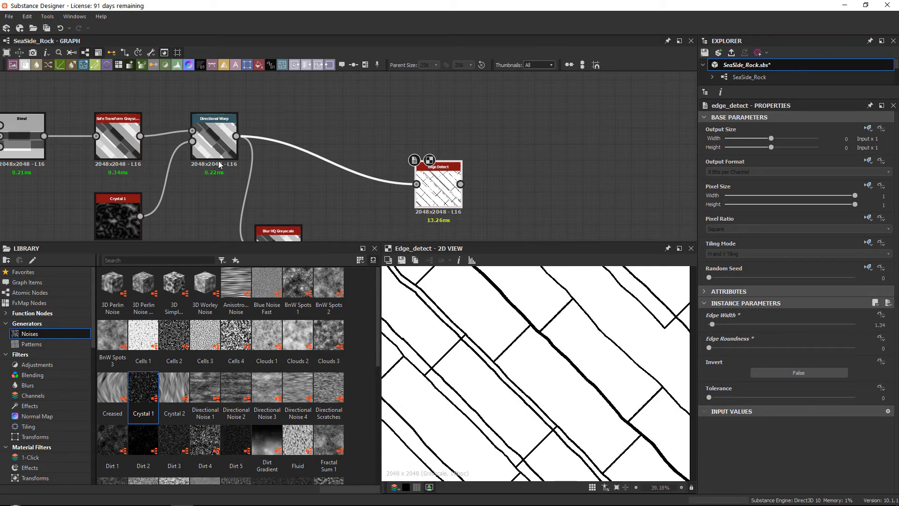
double_click(220, 161)
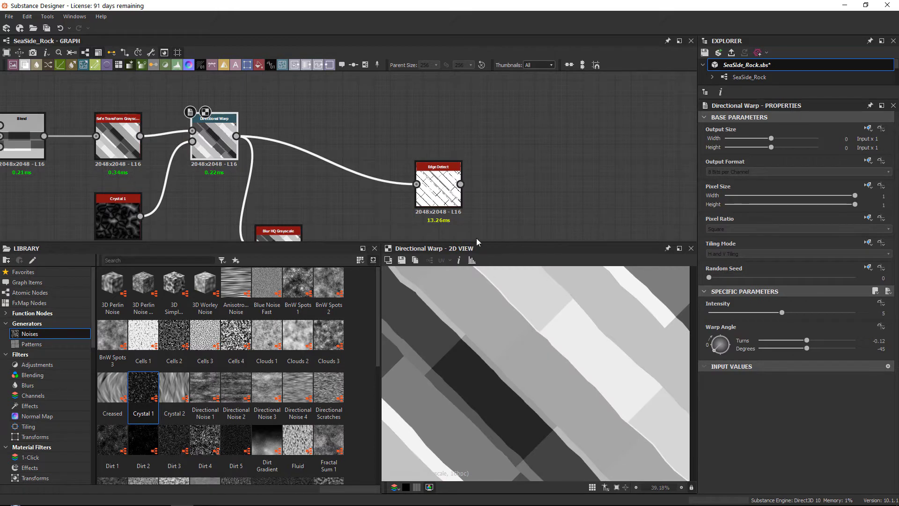
double_click(438, 188)
Try feeding Blur HQ Grayscale into Edge Detect, then undo to keep the Directional Warp link.
scroll(515, 340, up, 2)
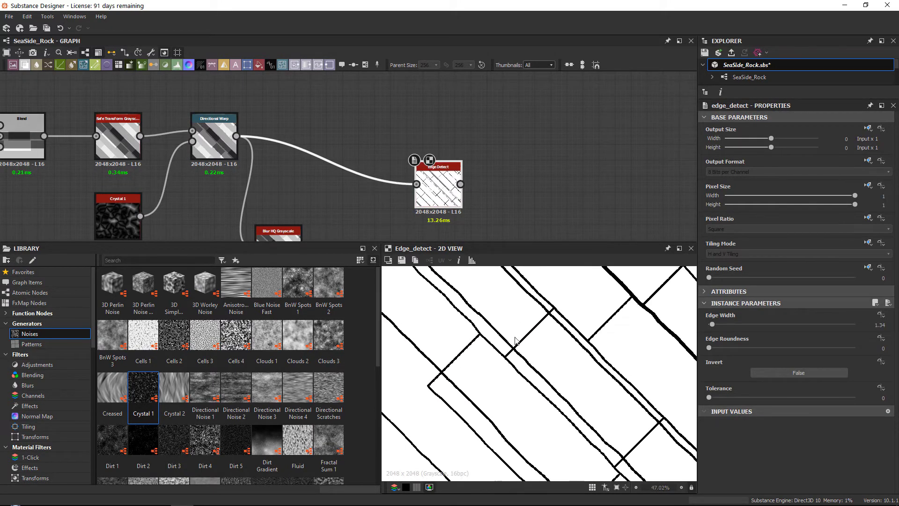
scroll(515, 339, up, 4)
middle_drag(384, 219, 354, 173)
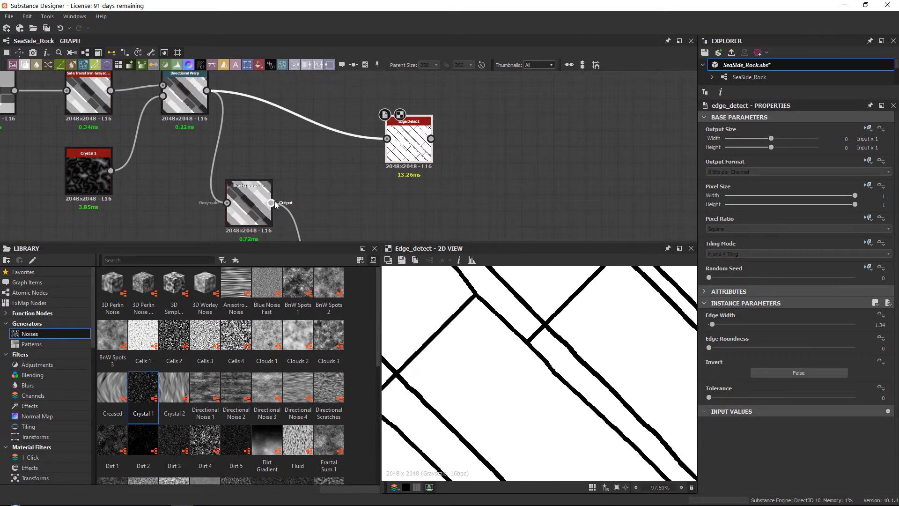
drag(272, 203, 393, 139)
scroll(509, 343, down, 5)
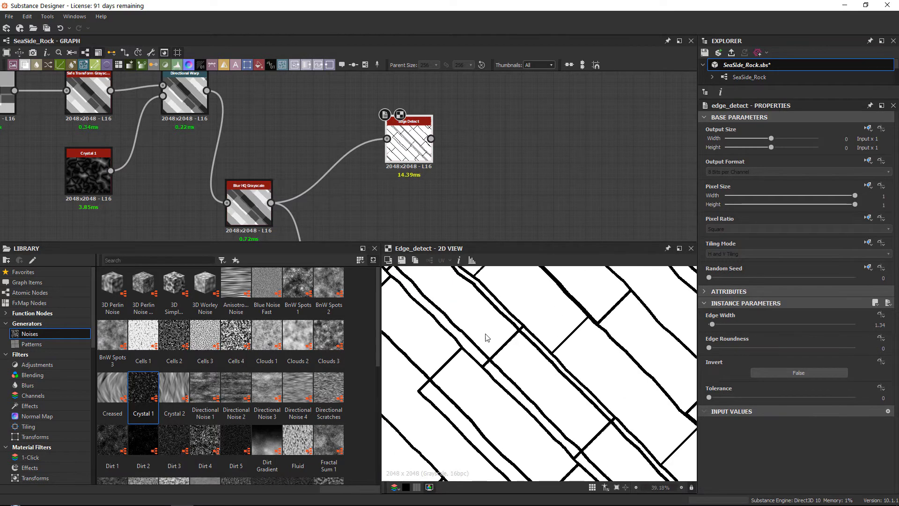
key(ctrl+z)
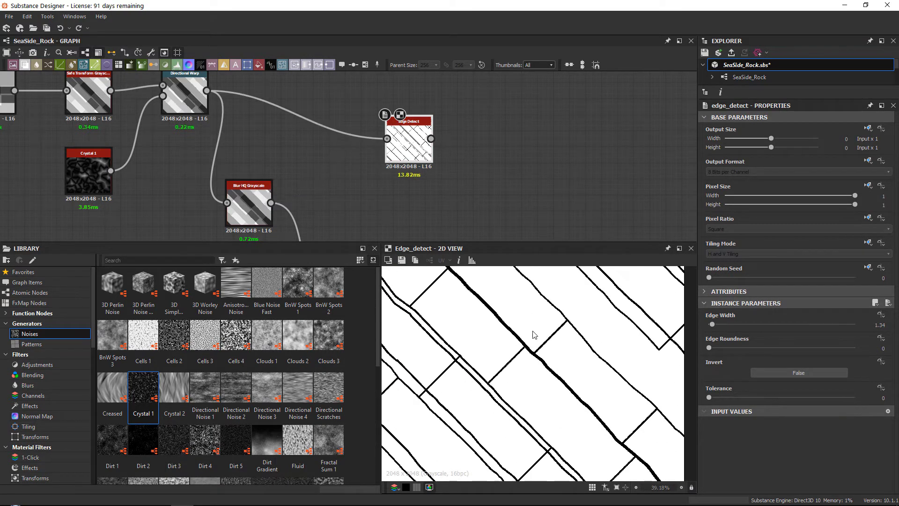
Move the Edge Detect node level with the Directional Warp and zoom the graph out.
middle_drag(414, 156, 404, 189)
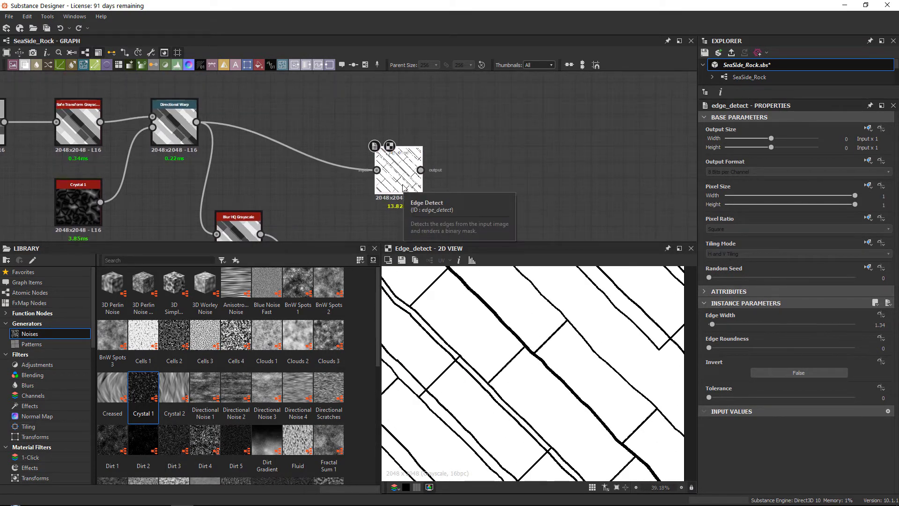
drag(404, 188, 369, 139)
scroll(539, 346, down, 3)
scroll(541, 346, up, 1)
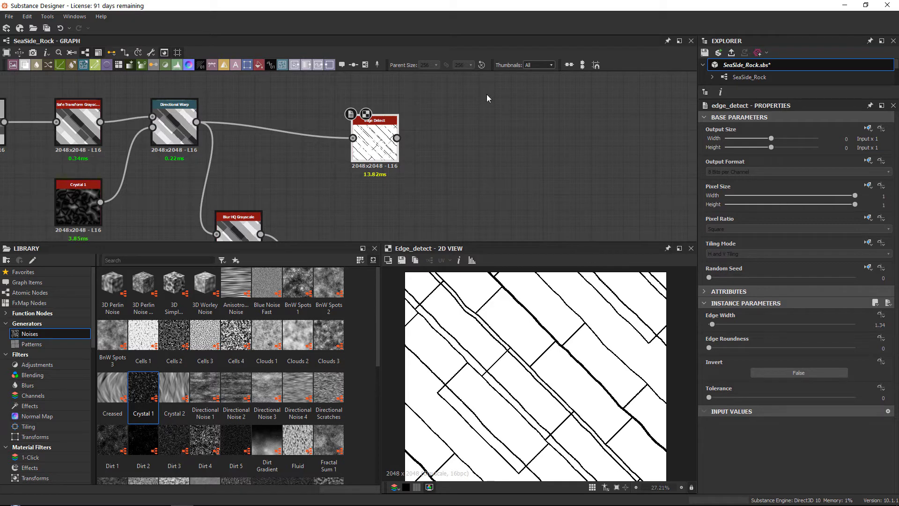
middle_drag(487, 95, 427, 146)
drag(311, 199, 328, 184)
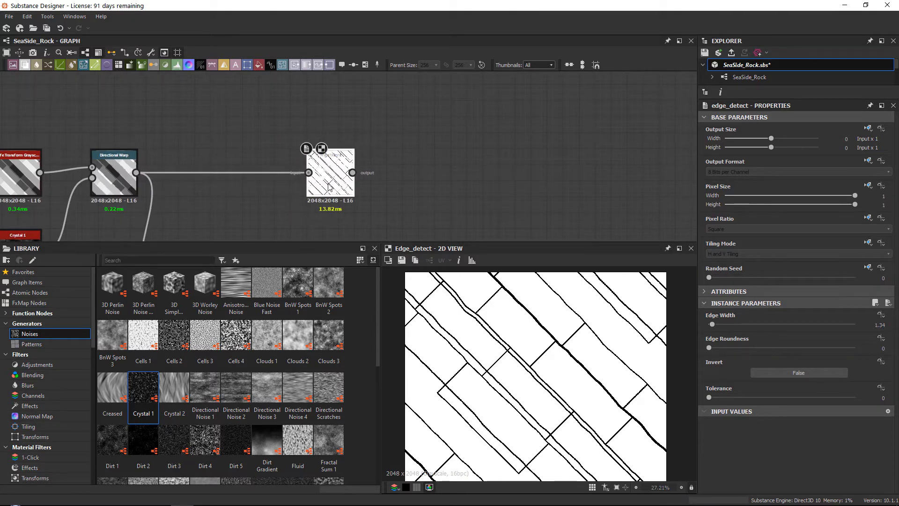
scroll(345, 203, down, 1)
middle_drag(347, 205, 309, 136)
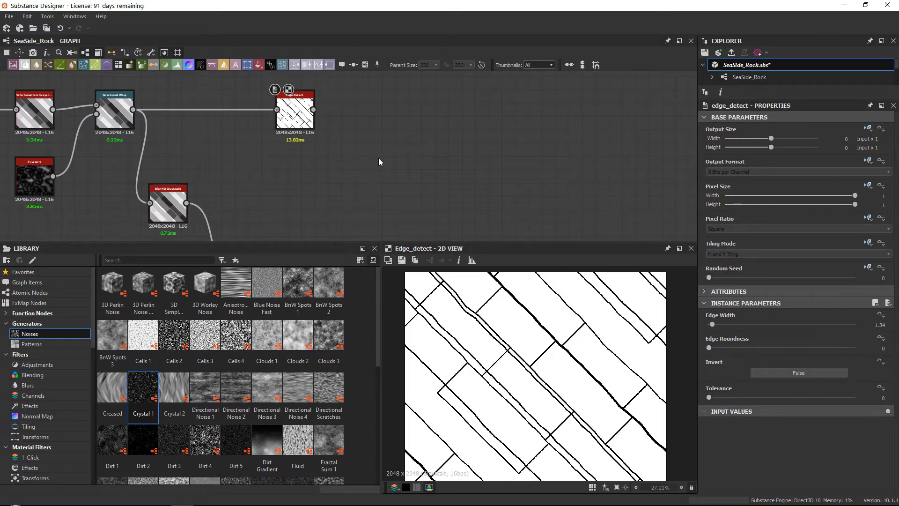
Add a Bevel node via the 'bev' search and preview its height output.
key(space)
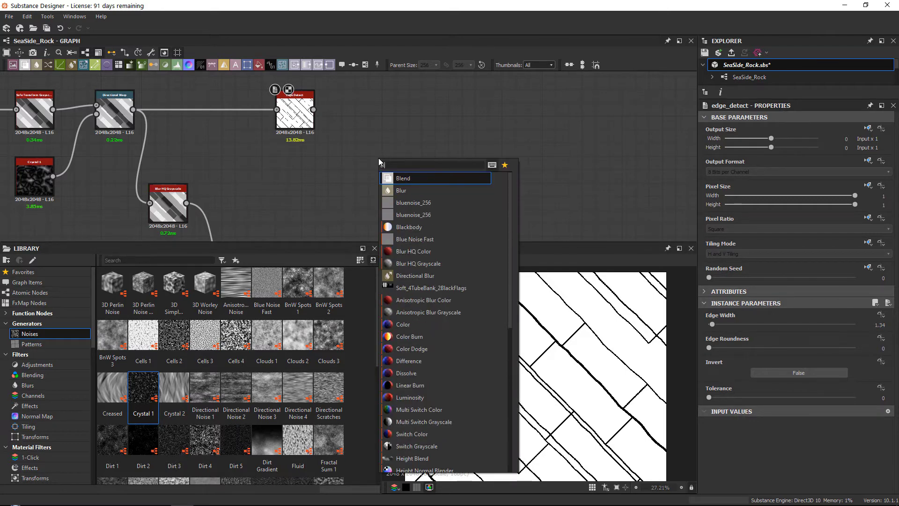
text(bev)
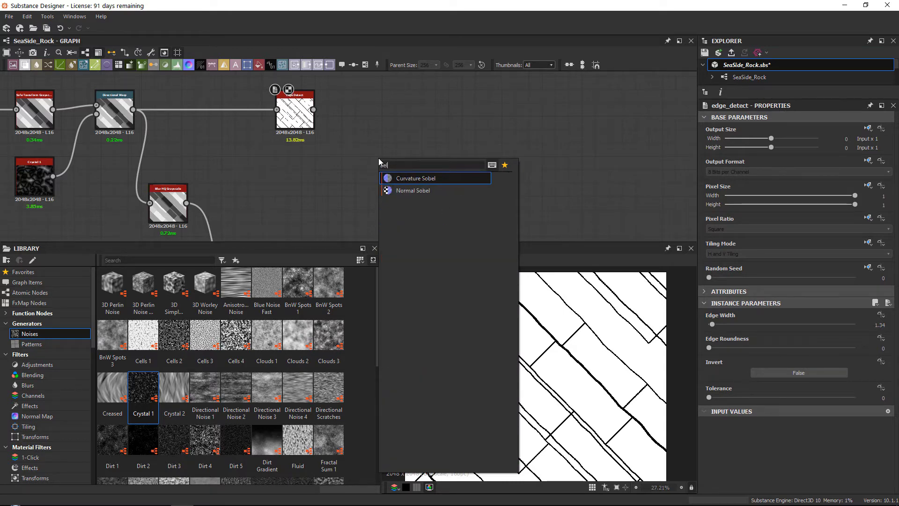
key(Return)
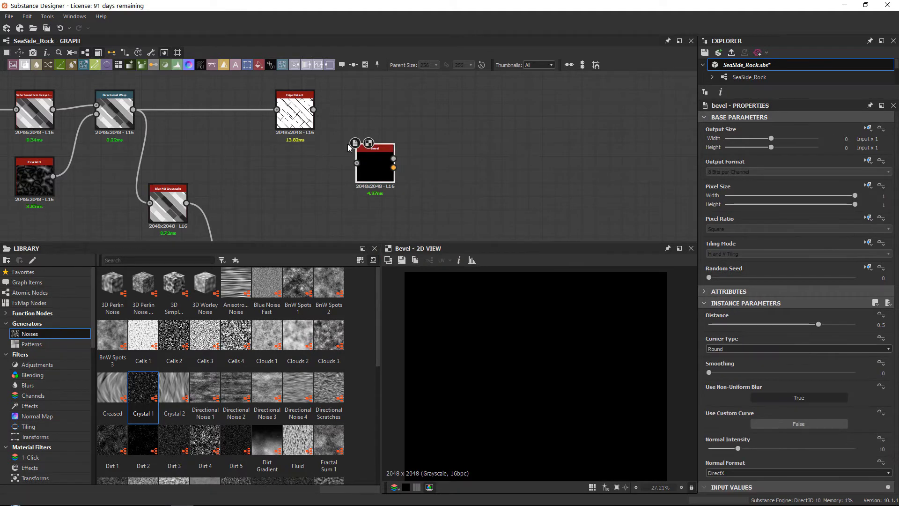
scroll(348, 144, up, 2)
double_click(386, 175)
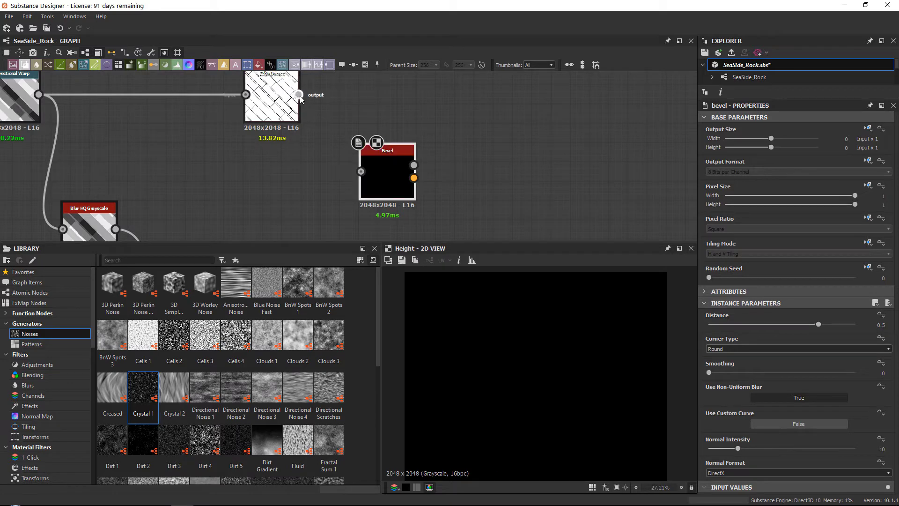
Wire the Edge Detect output into the Bevel and preview the Bevel height result.
double_click(294, 99)
scroll(539, 339, up, 5)
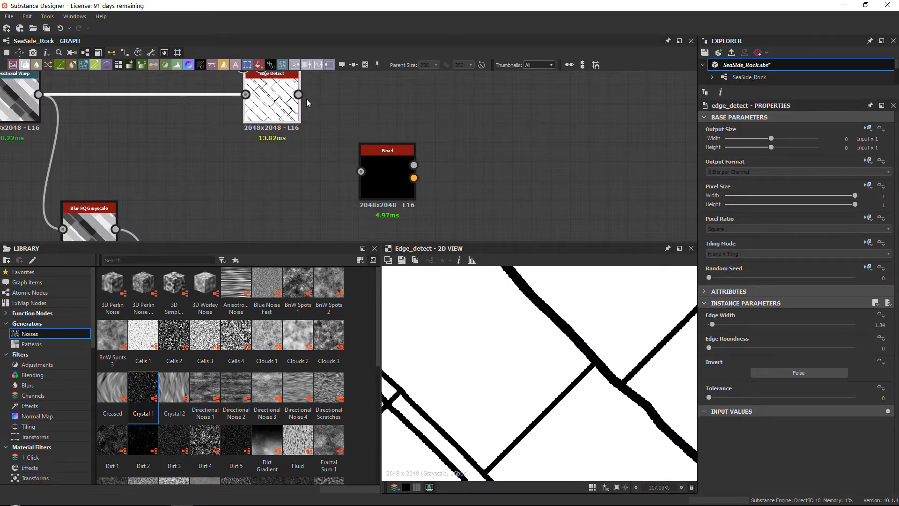
drag(298, 95, 370, 181)
double_click(385, 169)
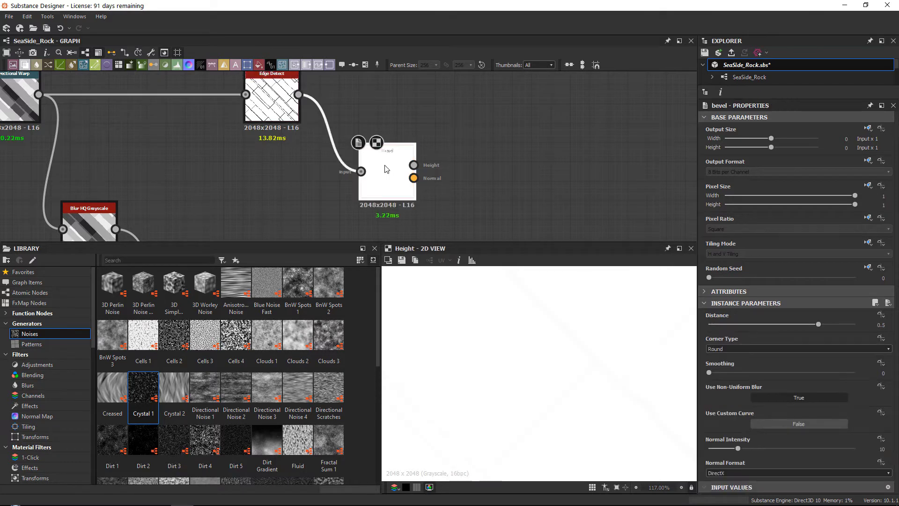
scroll(564, 324, down, 3)
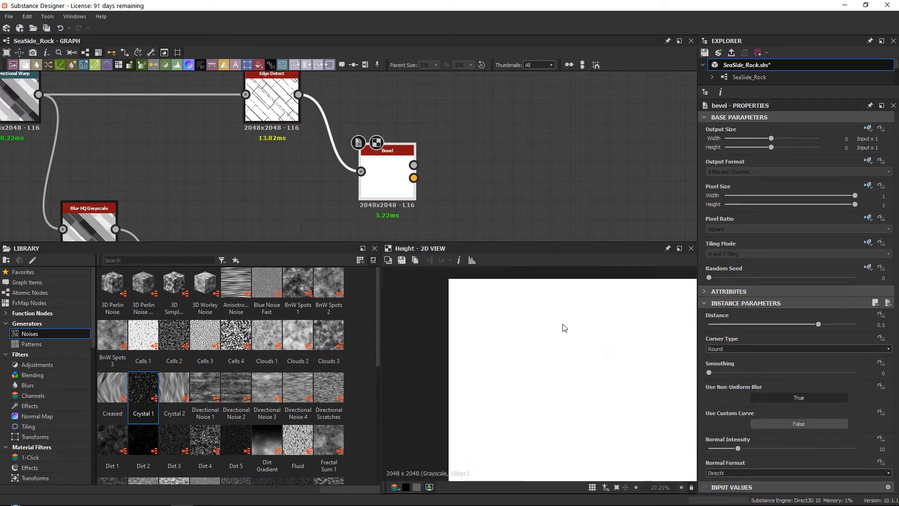
Set the Bevel Distance to 0.02 and inspect the resulting crack lines in the 2D preview.
drag(824, 324, 779, 323)
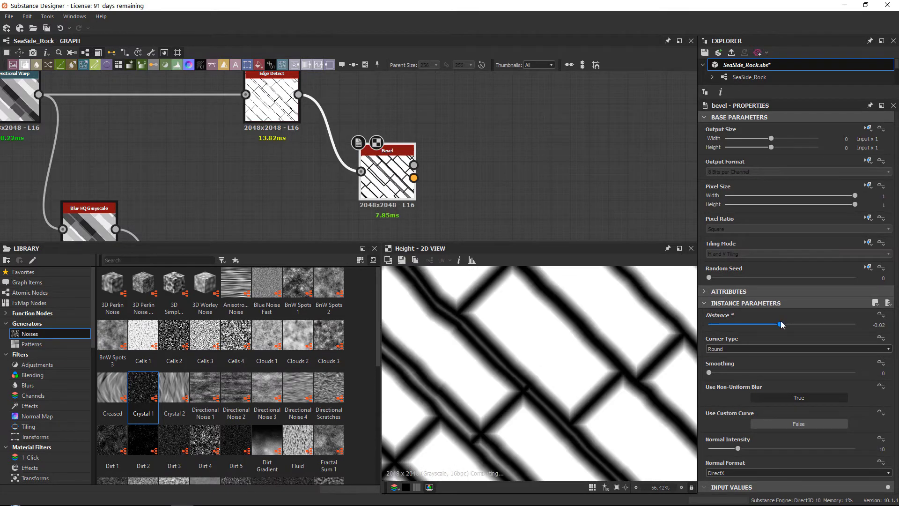
scroll(551, 359, up, 2)
scroll(563, 355, up, 1)
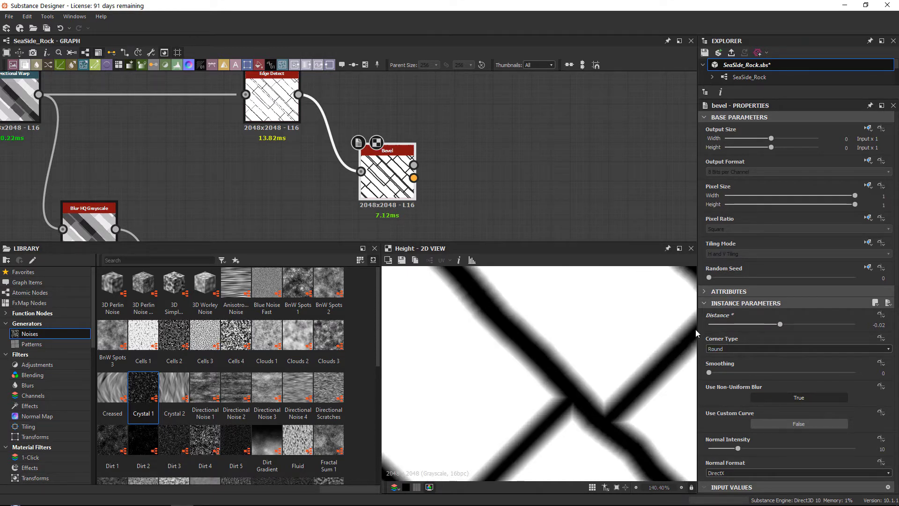
drag(781, 325, 784, 325)
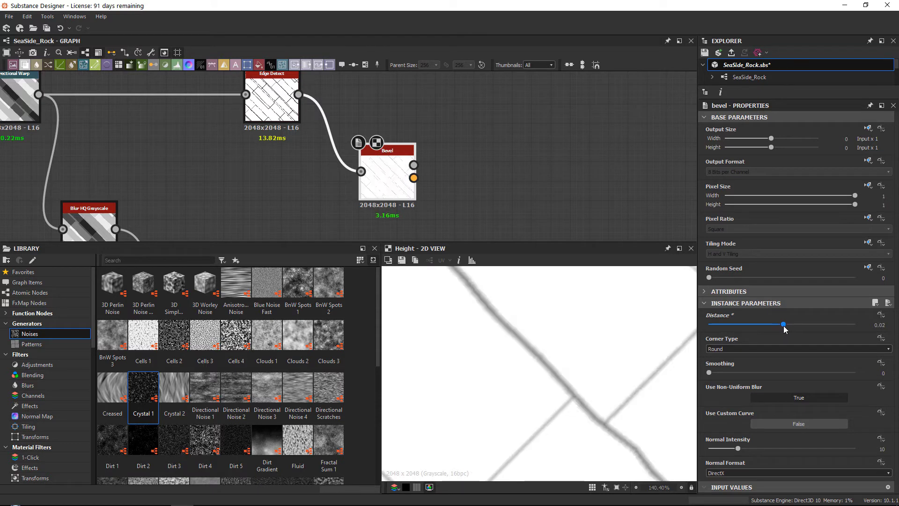
scroll(544, 337, down, 4)
middle_drag(545, 337, 563, 365)
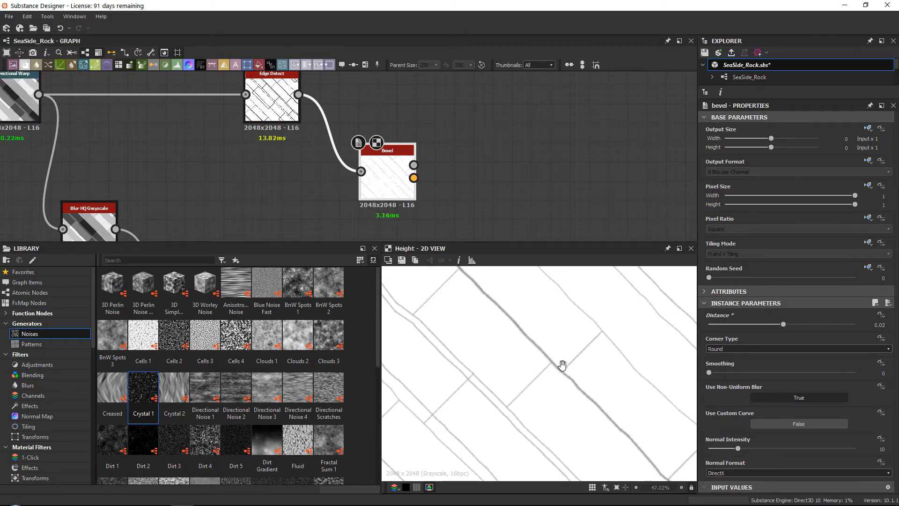
scroll(552, 352, down, 1)
scroll(534, 336, up, 6)
middle_drag(524, 333, 441, 286)
middle_drag(565, 364, 443, 261)
middle_drag(558, 394, 497, 311)
scroll(562, 410, up, 2)
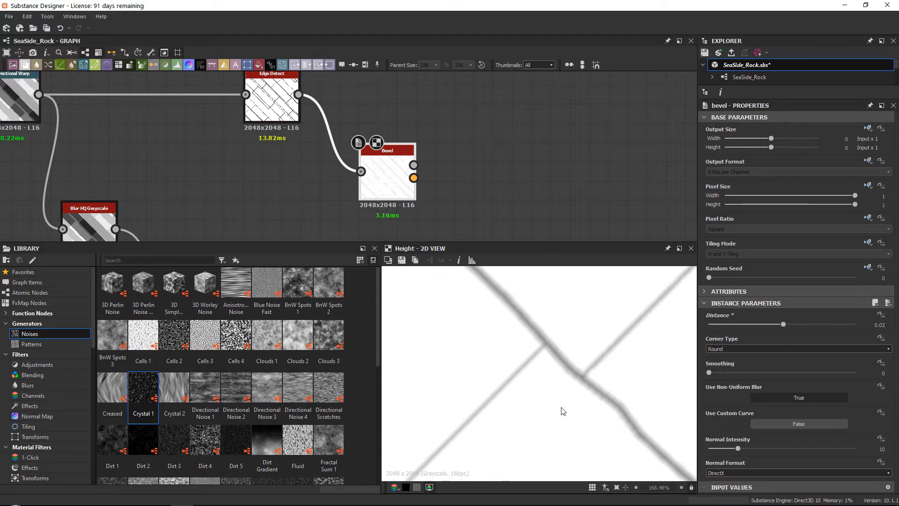
scroll(547, 344, up, 2)
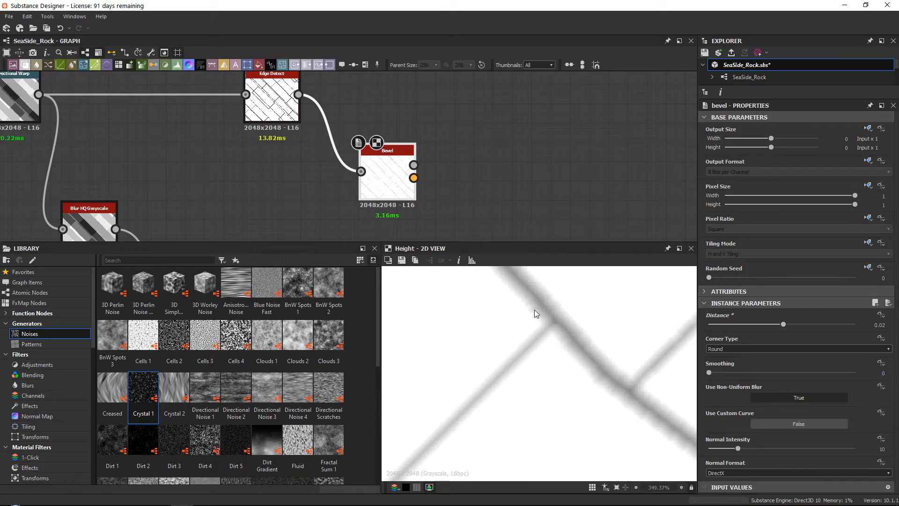
scroll(534, 310, up, 3)
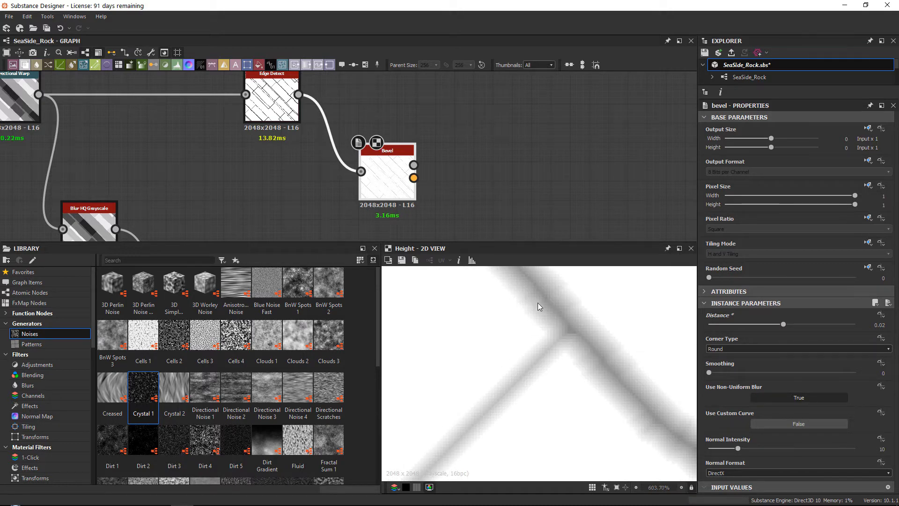
scroll(564, 313, down, 12)
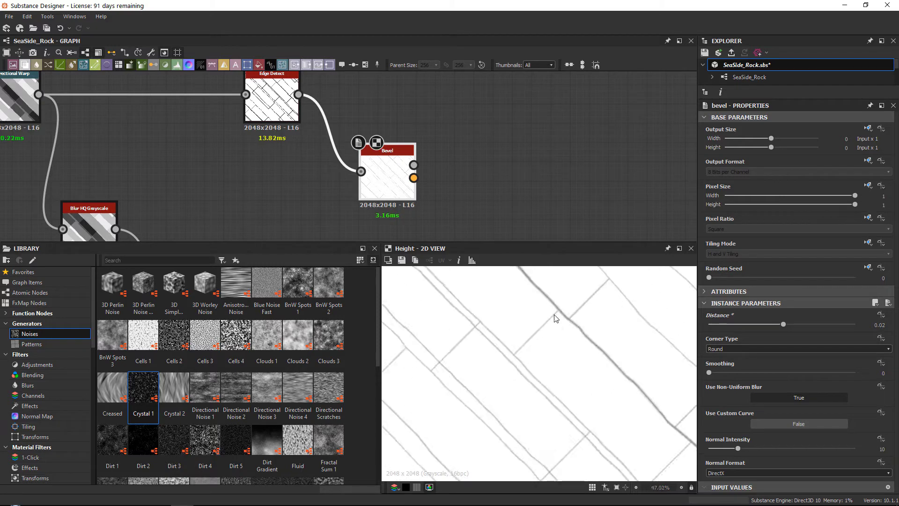
middle_drag(583, 333, 593, 348)
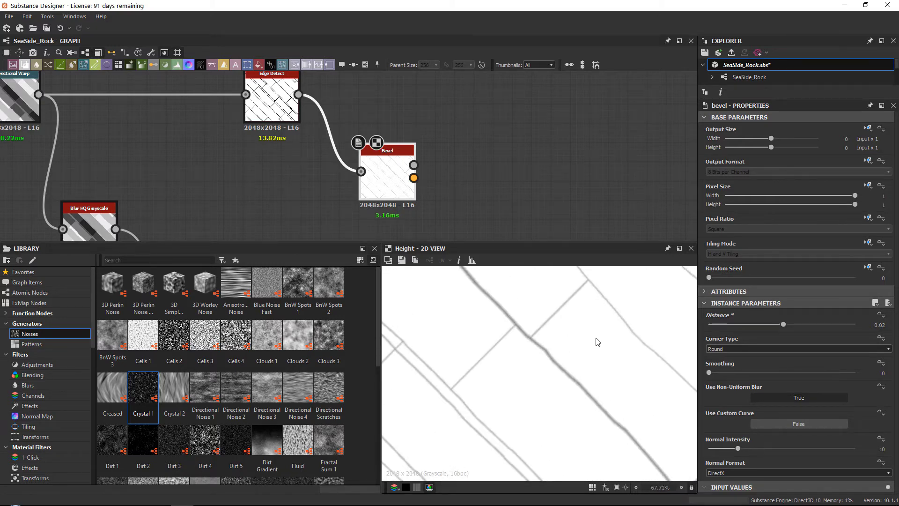
Set the Bevel Smoothing to 0.1.
scroll(557, 377, up, 8)
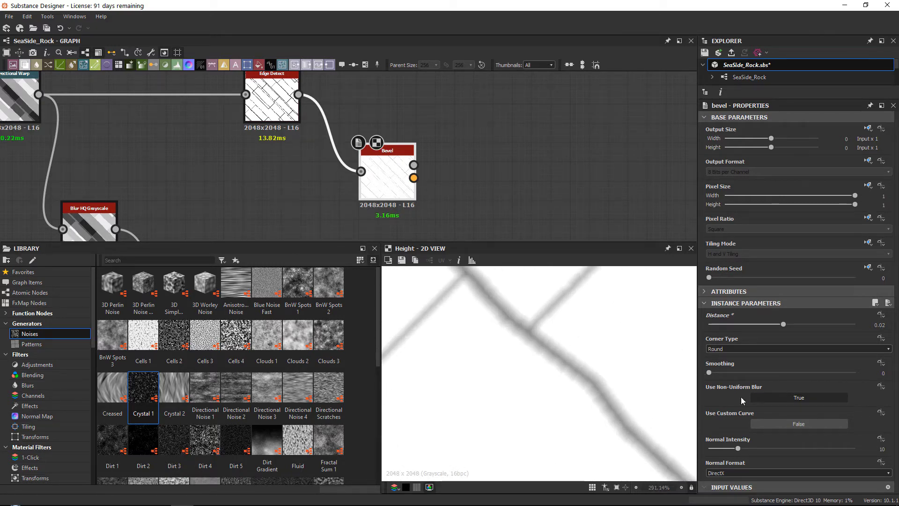
mouse_move(710, 372)
mouse_down()
mouse_move(807, 374)
mouse_move(715, 373)
mouse_up()
click(872, 373)
text(.1)
key(Return)
Reposition the Bevel node within the graph.
scroll(529, 353, down, 10)
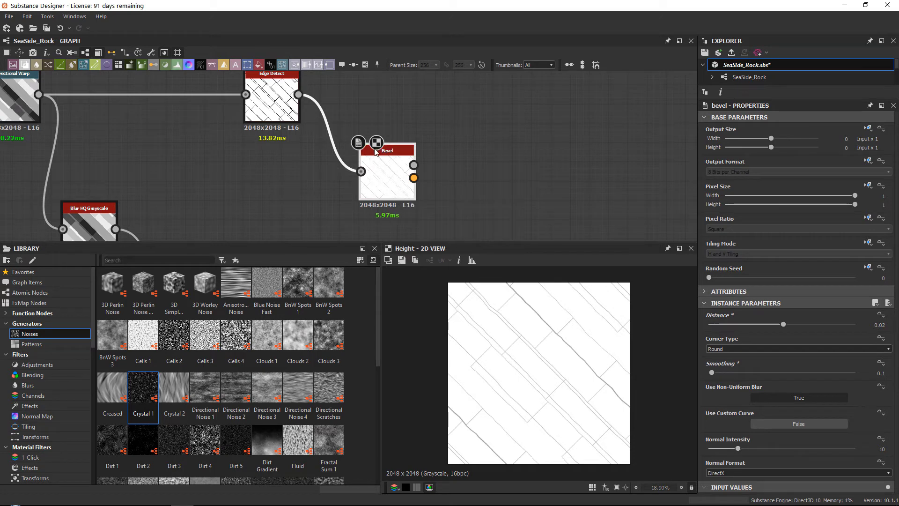
scroll(373, 140, down, 3)
drag(372, 138, 356, 125)
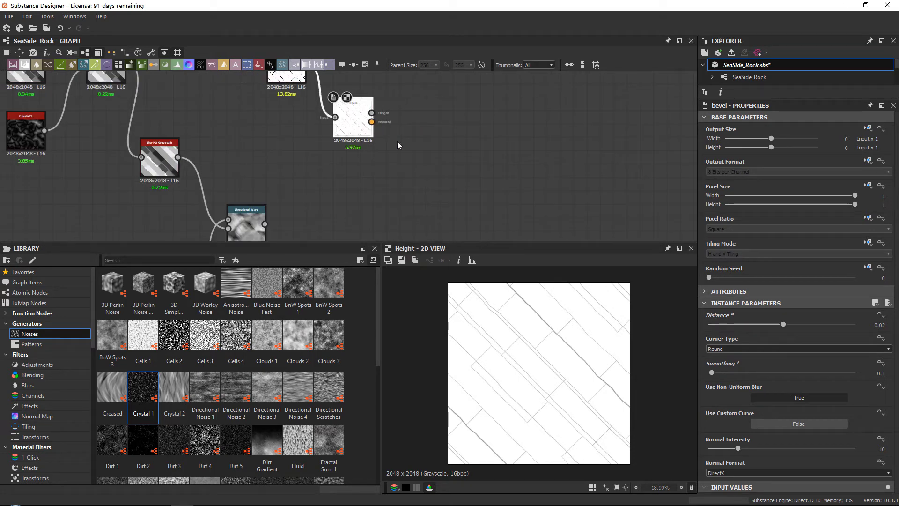
scroll(540, 315, up, 5)
middle_drag(381, 122, 391, 159)
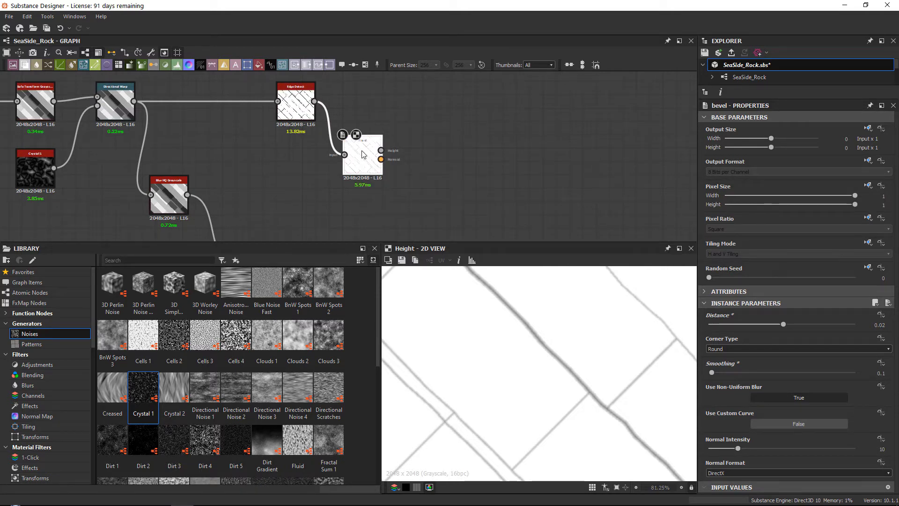
drag(363, 155, 376, 167)
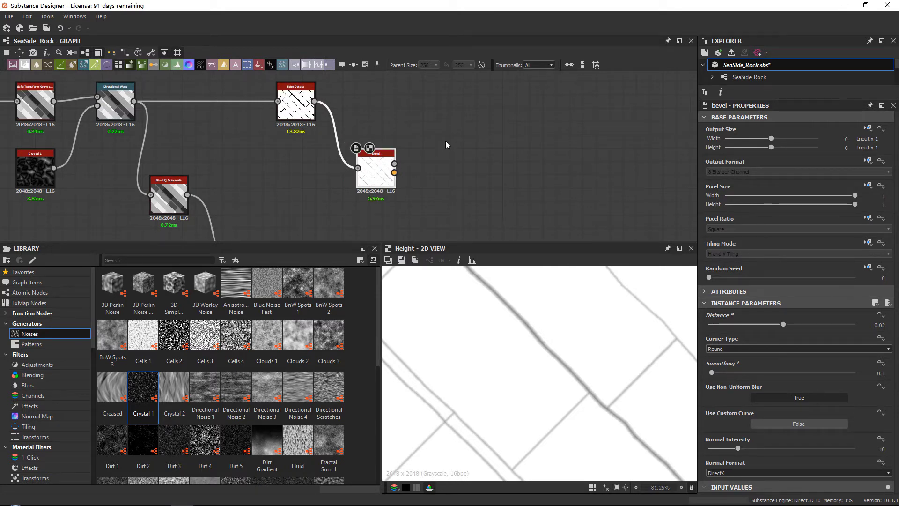
Add a Slope Blur Grayscale node after the Bevel and place it lower right.
key(space)
text(slo)
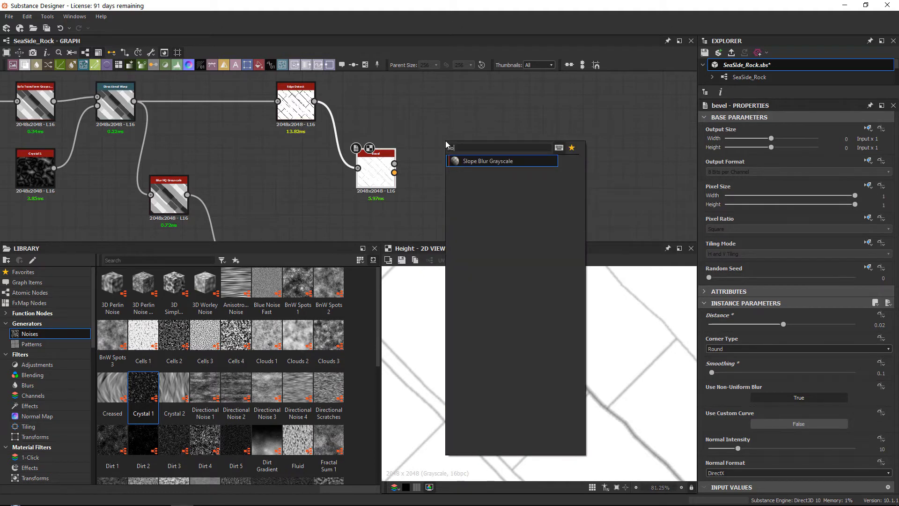
key(Return)
middle_drag(314, 147, 293, 136)
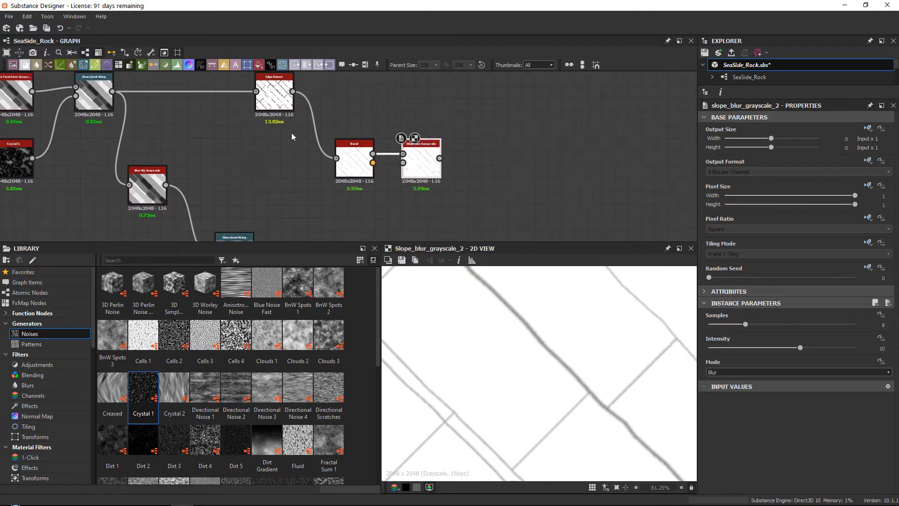
scroll(293, 141, up, 3)
drag(395, 178, 360, 156)
drag(514, 180, 525, 199)
middle_drag(525, 199, 453, 115)
drag(449, 113, 469, 136)
Shift the Slope Blur Grayscale further right and drop a scale-32 Perlin Noise node beside it.
scroll(557, 333, up, 5)
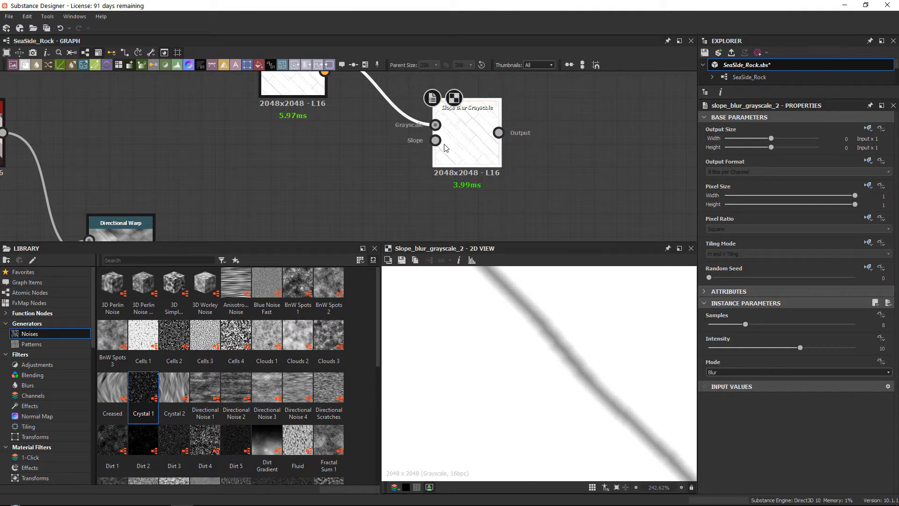
drag(458, 144, 482, 144)
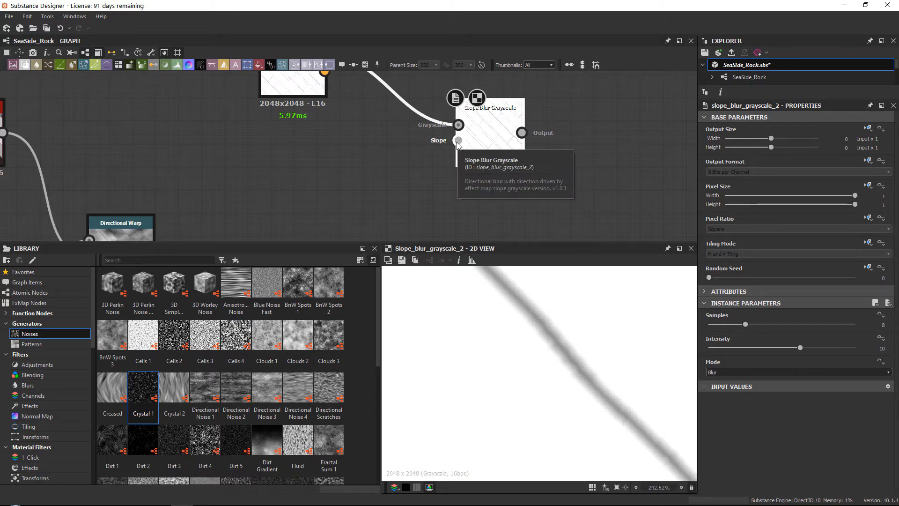
scroll(225, 422, down, 5)
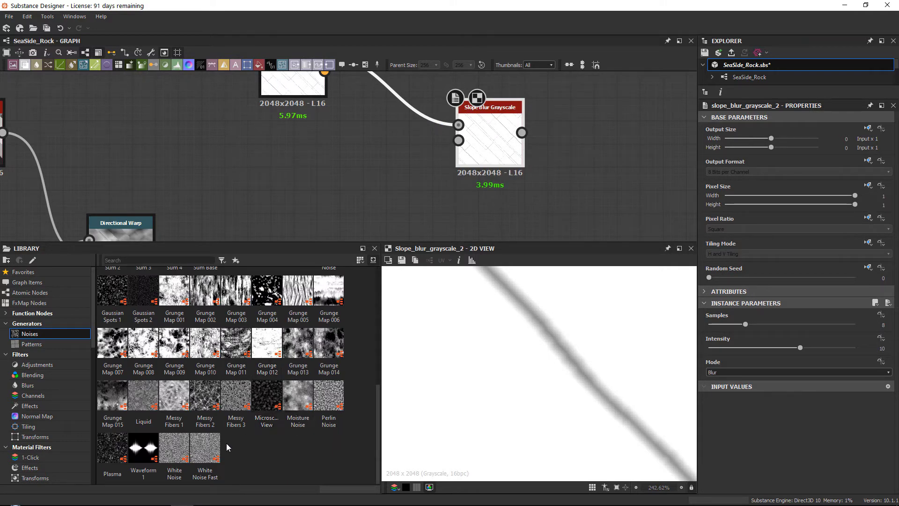
drag(333, 396, 365, 217)
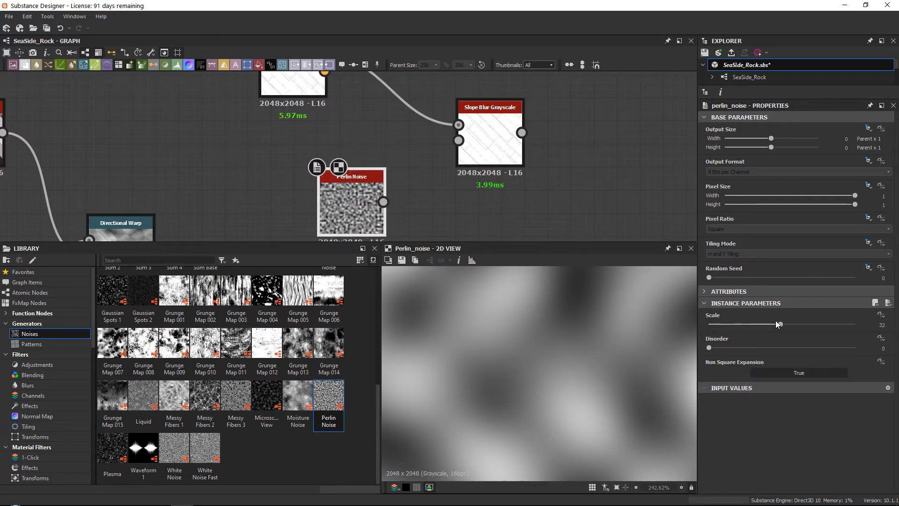
Lower the Perlin Noise scale to 20 and drive the Slope Blur Grayscale slope input with it.
drag(780, 324, 752, 324)
drag(384, 202, 459, 140)
double_click(495, 124)
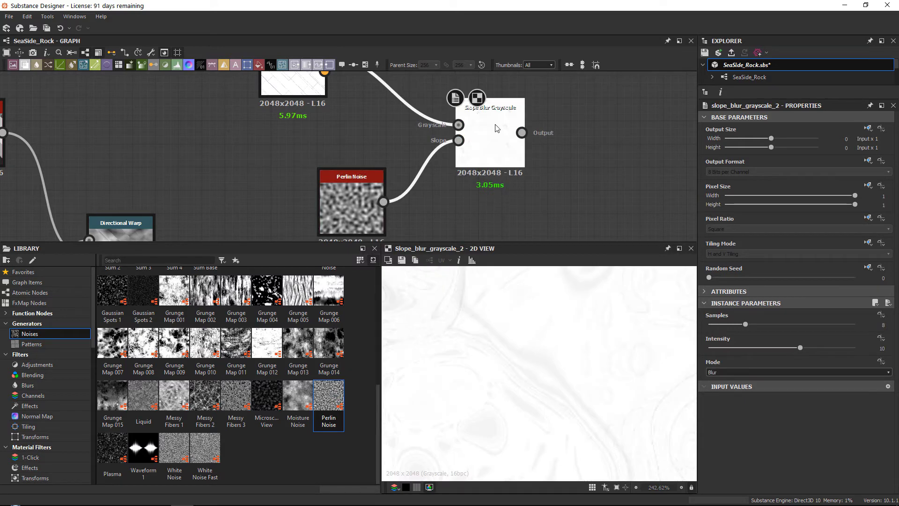
scroll(577, 336, down, 8)
scroll(557, 327, up, 3)
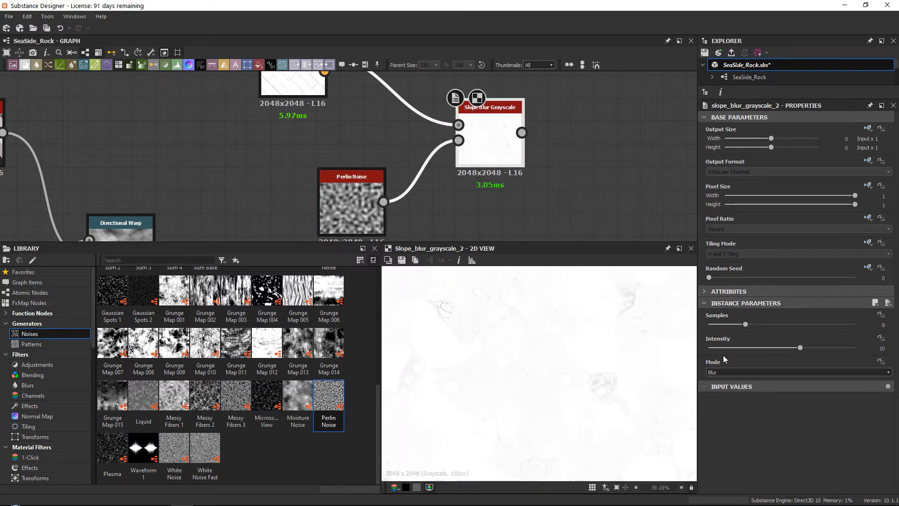
Set the Slope Blur Grayscale to 32 samples, intensity 0.1 and Min mode.
drag(746, 324, 855, 324)
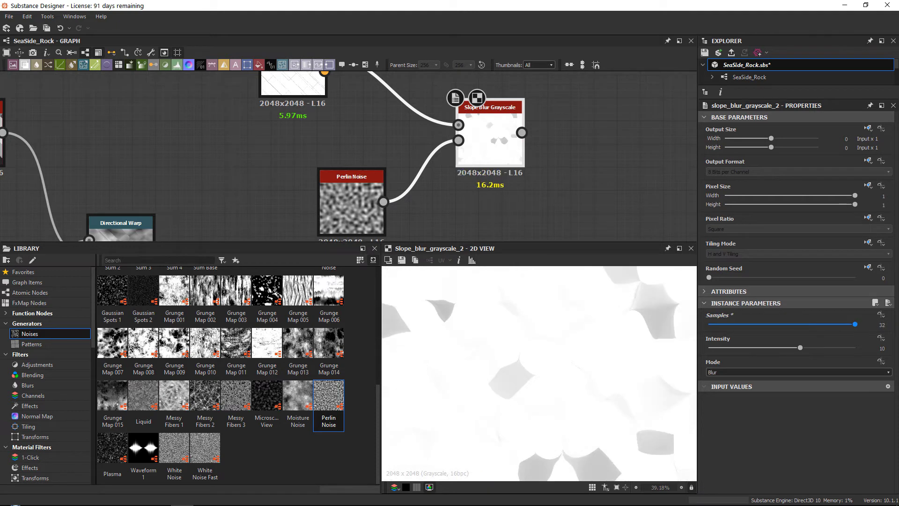
drag(780, 349, 703, 348)
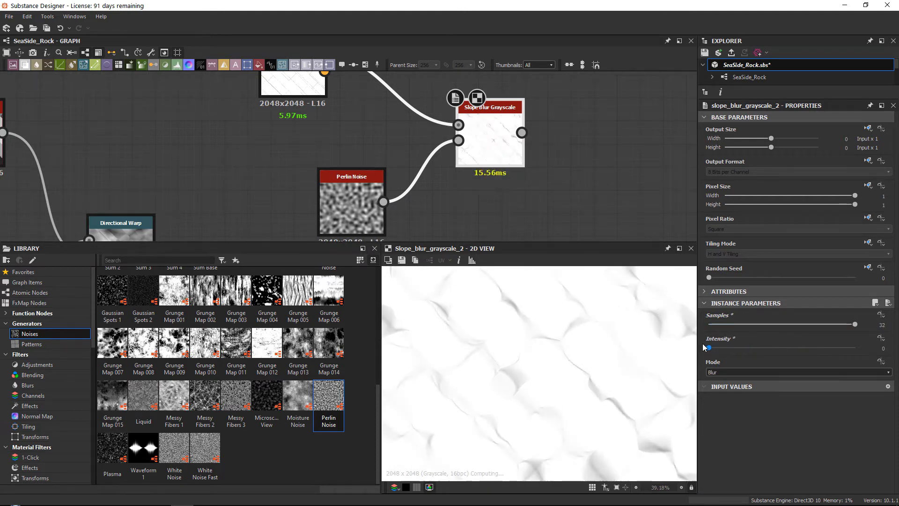
click(721, 371)
click(721, 371)
scroll(722, 371, down, 1)
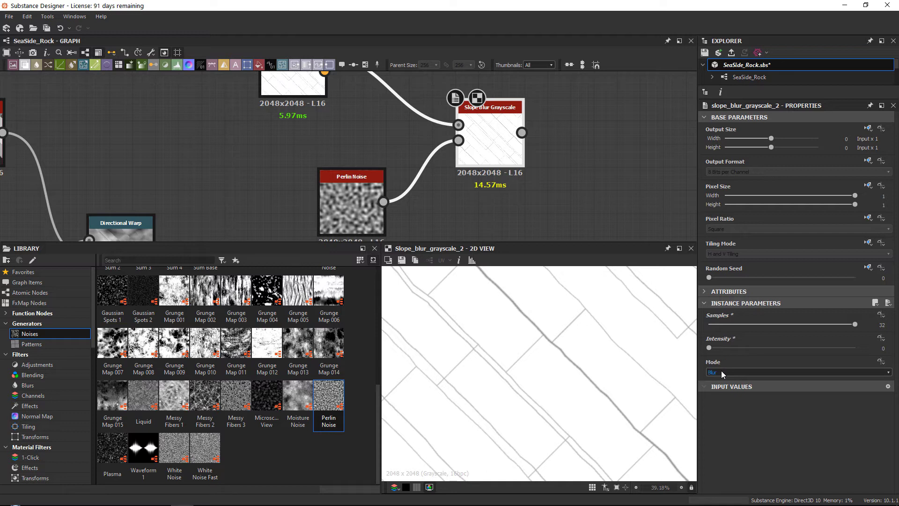
scroll(722, 375, down, 1)
scroll(536, 318, up, 14)
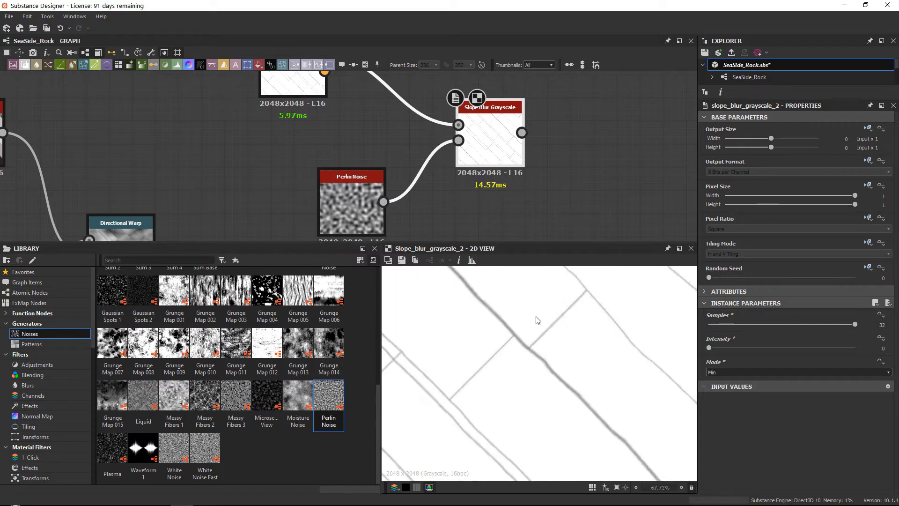
Fine-tune the blur intensity while inspecting a crack line in the preview.
middle_drag(465, 337, 521, 349)
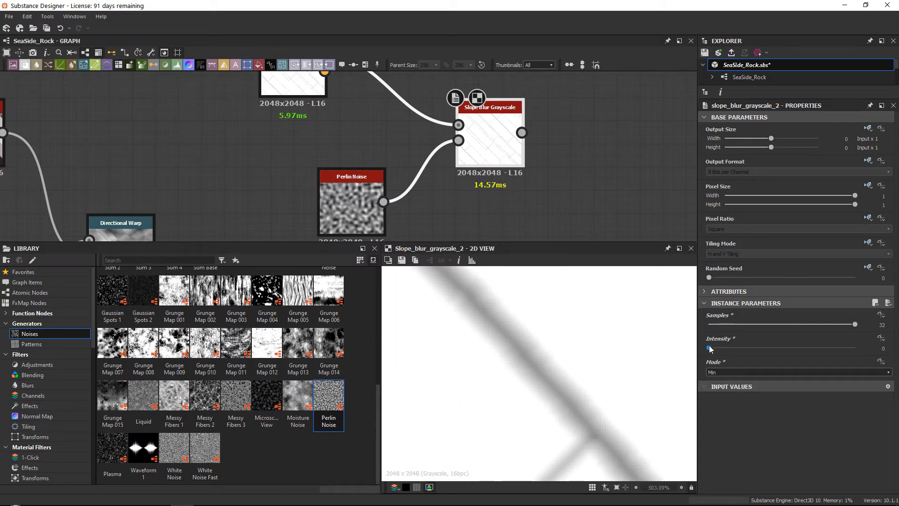
mouse_move(709, 347)
mouse_down()
mouse_move(724, 348)
mouse_move(710, 348)
mouse_up()
scroll(510, 346, down, 5)
scroll(548, 384, up, 3)
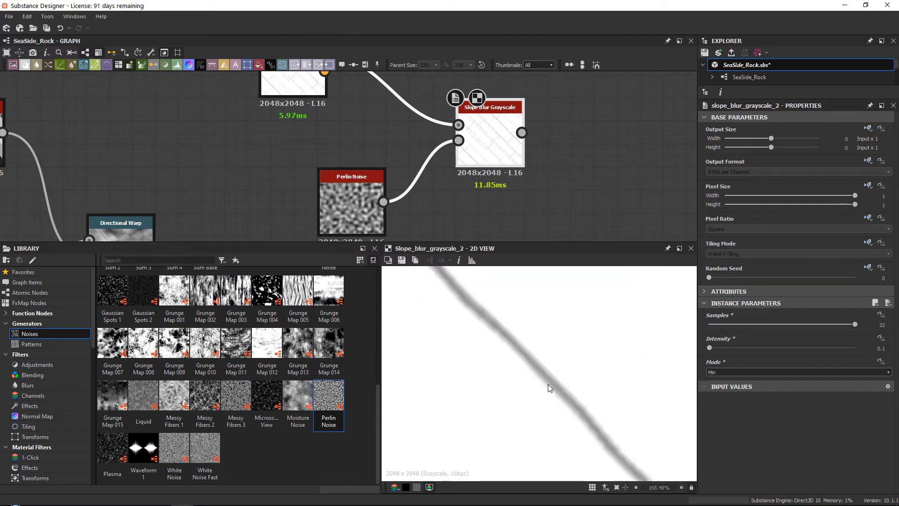
middle_drag(596, 440, 646, 451)
Compare the Bevel height preview against the Slope Blur Grayscale result.
middle_drag(369, 123, 375, 148)
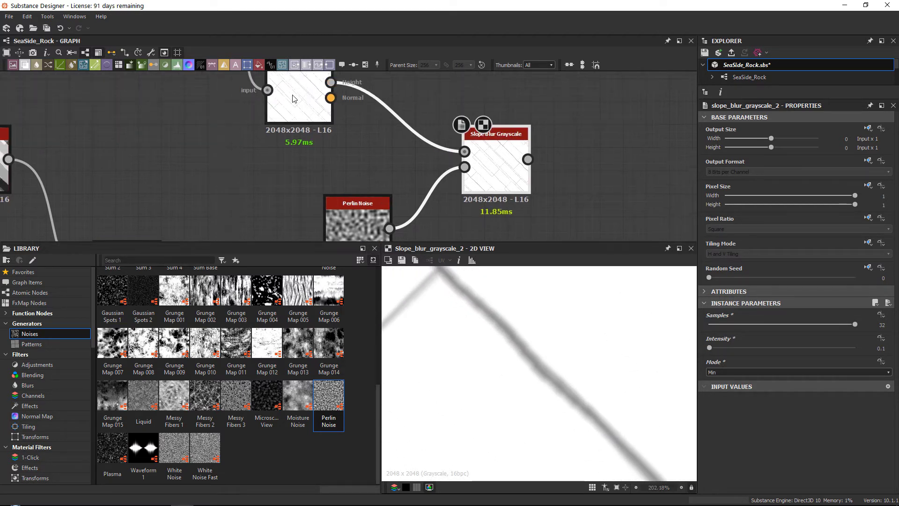
click(281, 93)
double_click(501, 172)
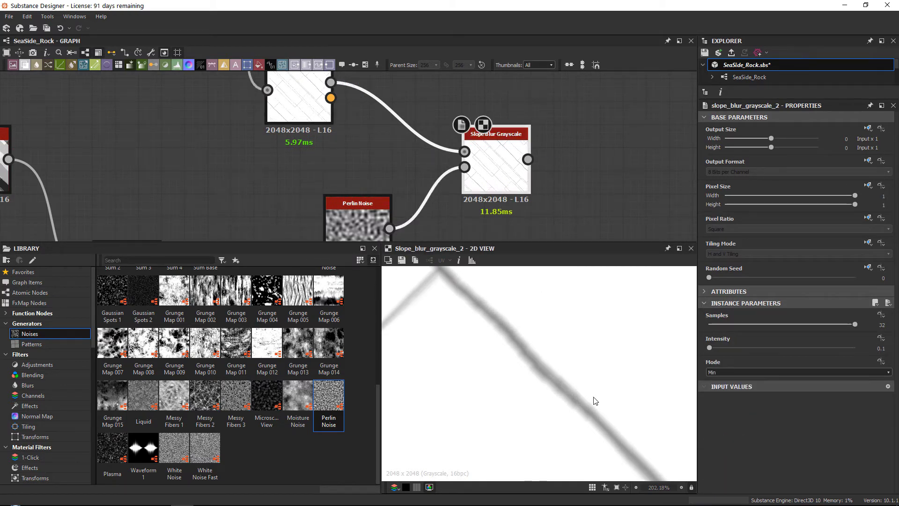
scroll(568, 374, down, 3)
double_click(304, 108)
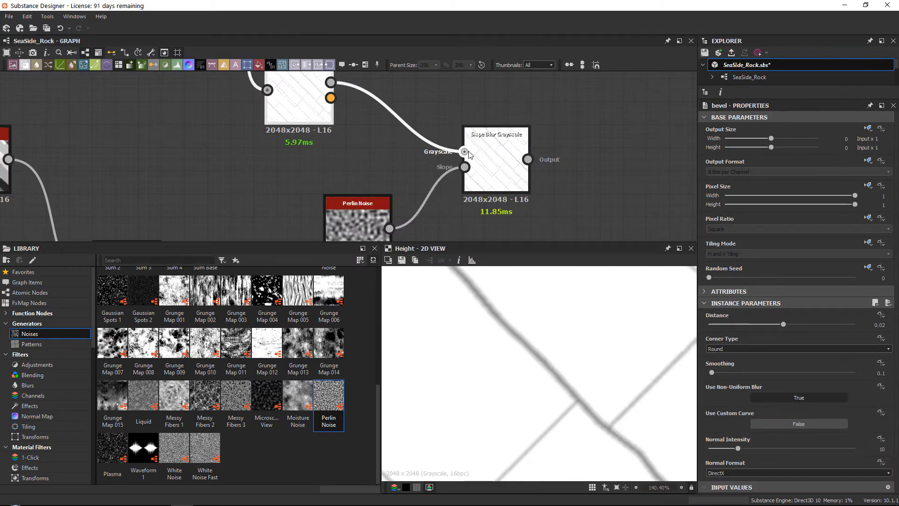
double_click(498, 149)
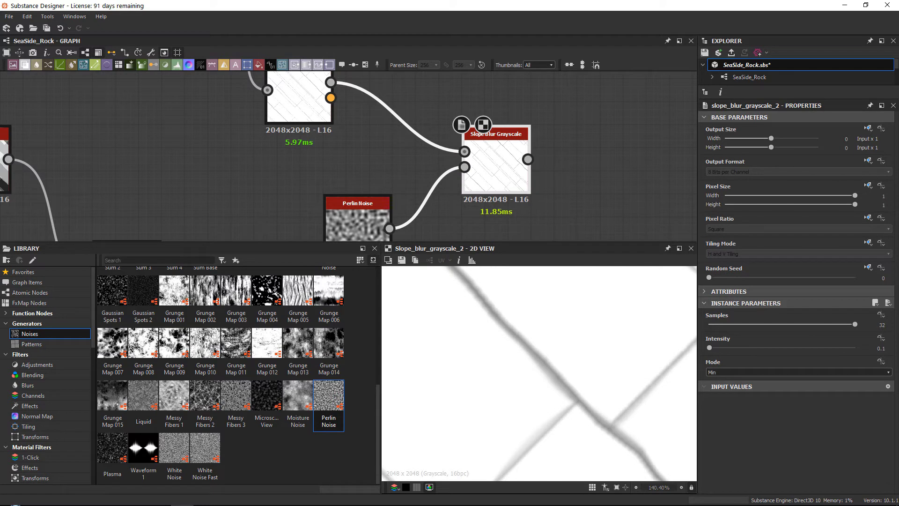
key(alt+Tab)
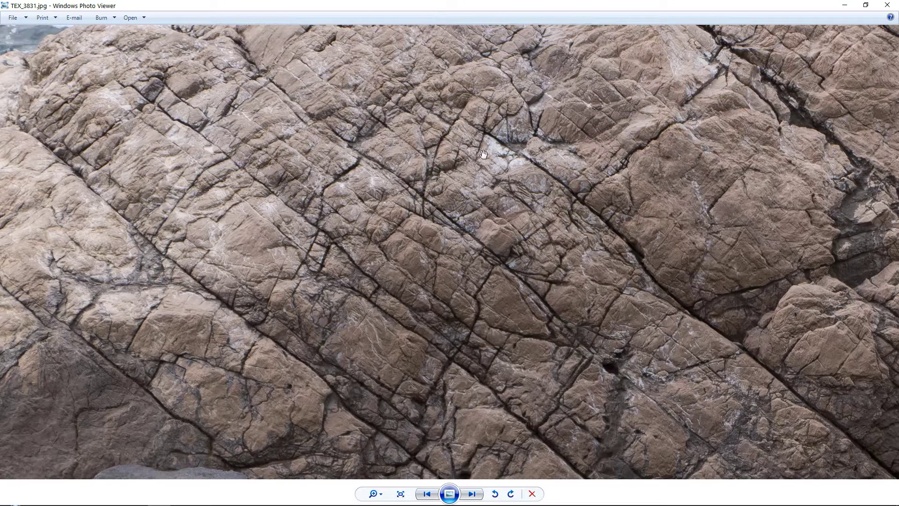
drag(704, 185, 405, 332)
drag(713, 145, 639, 255)
scroll(652, 297, up, 2)
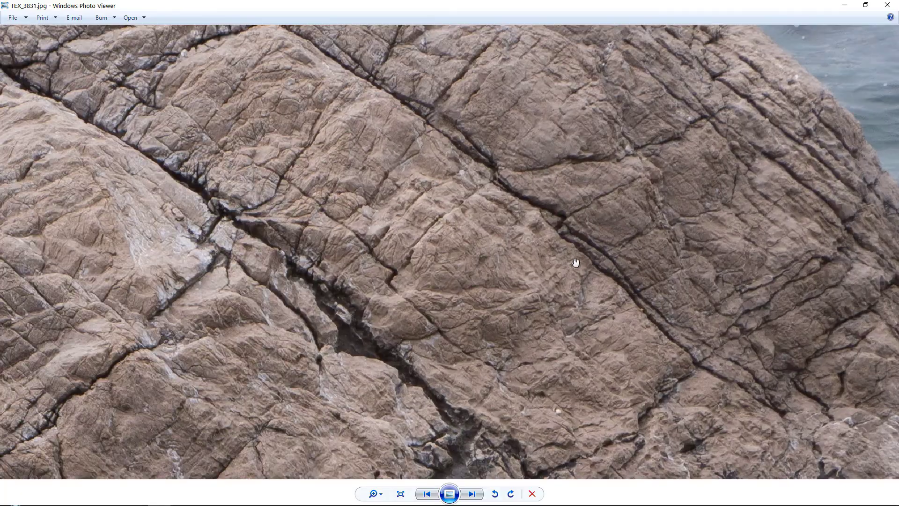
drag(404, 371, 488, 358)
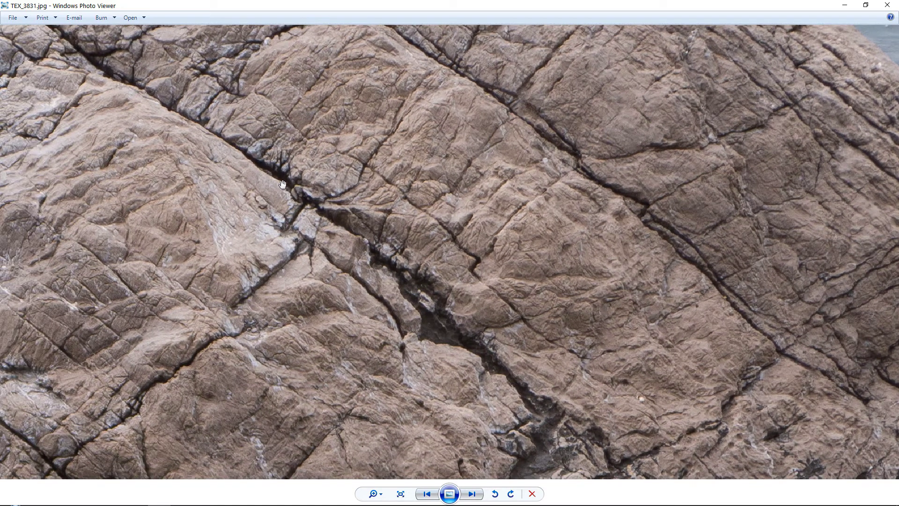
scroll(295, 192, up, 2)
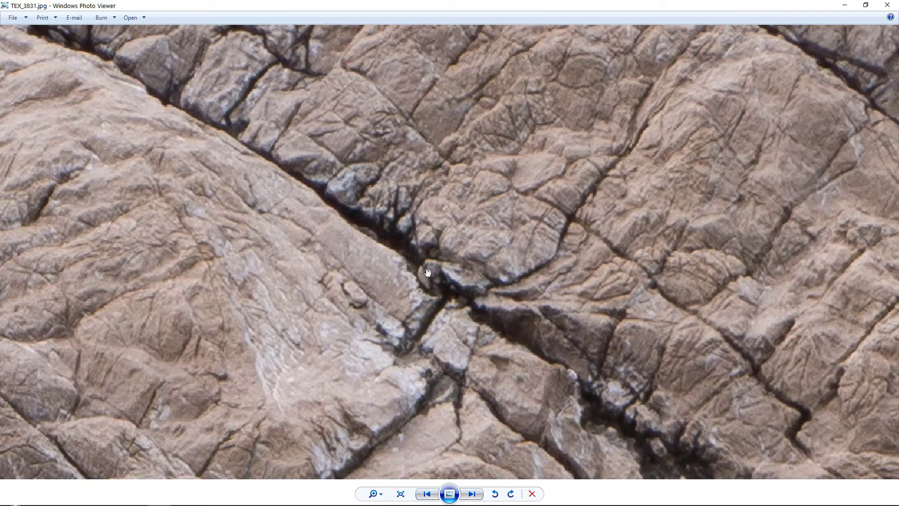
scroll(427, 273, down, 3)
scroll(461, 173, up, 3)
scroll(461, 173, down, 3)
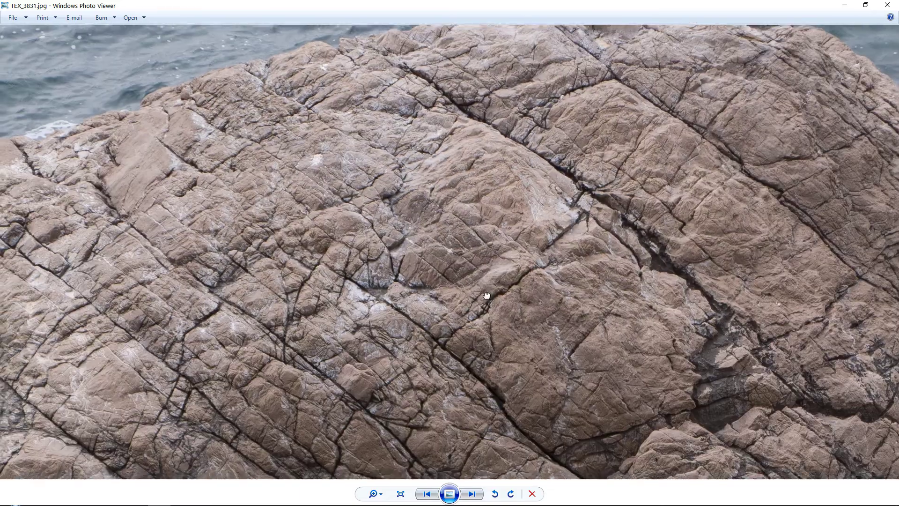
scroll(526, 387, up, 3)
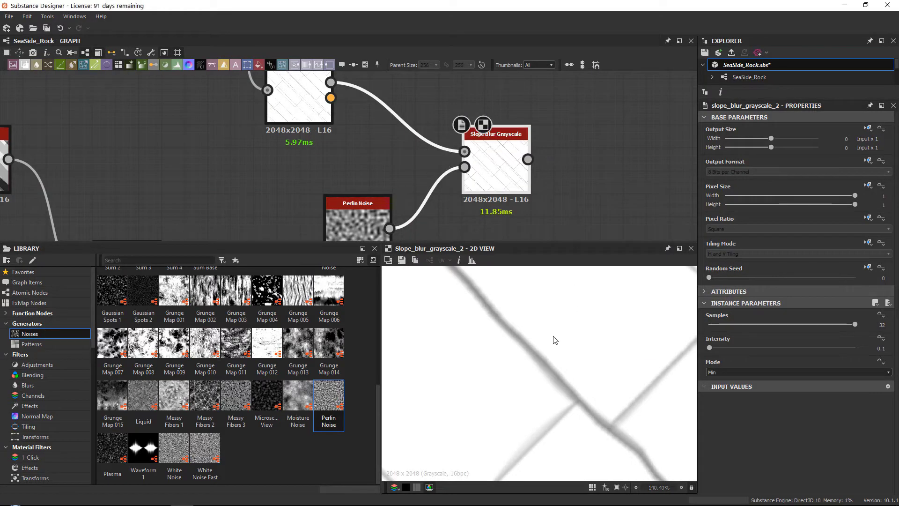
Rearrange the graph nodes and select the Directional Warp node.
scroll(554, 339, down, 8)
middle_drag(423, 189, 411, 239)
scroll(398, 159, down, 5)
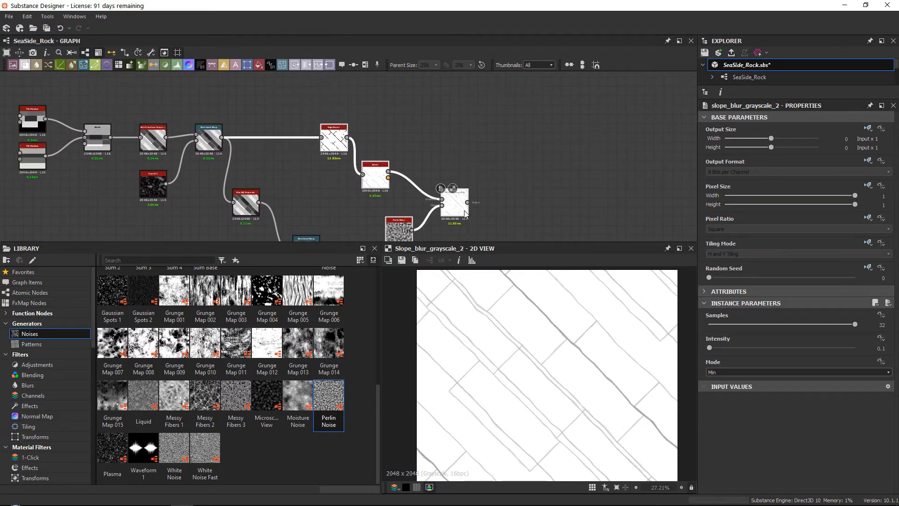
drag(464, 211, 427, 183)
middle_drag(475, 143, 446, 69)
click(322, 189)
scroll(322, 189, up, 3)
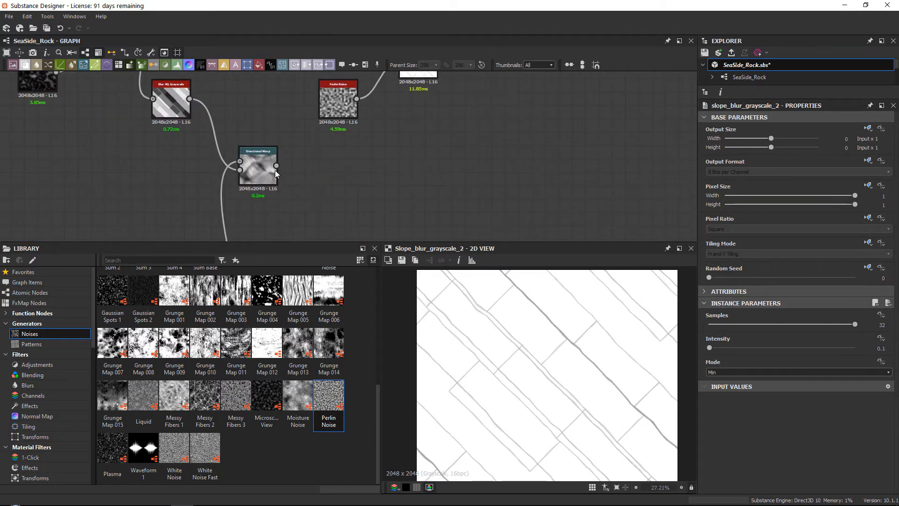
double_click(274, 173)
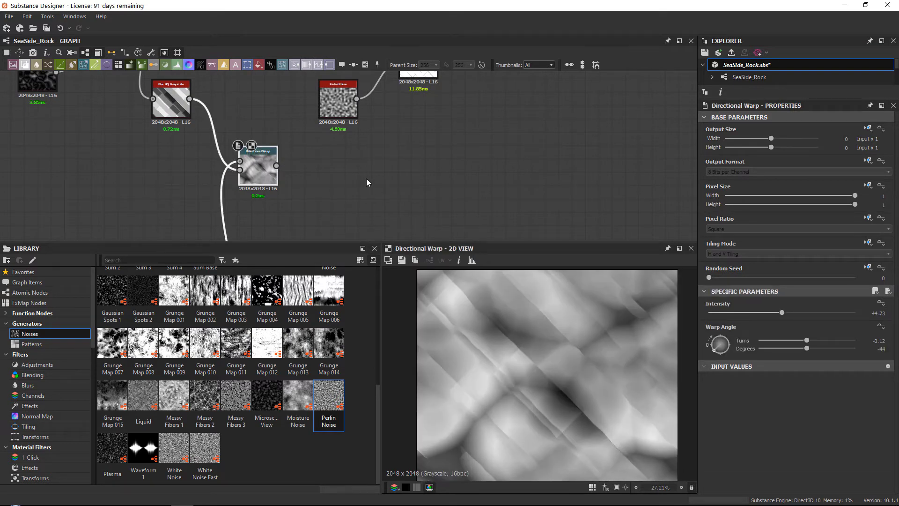
Add a Blend node after Directional Warp with Slope Blur Grayscale wired into Foreground.
key(space)
text(blend)
key(Return)
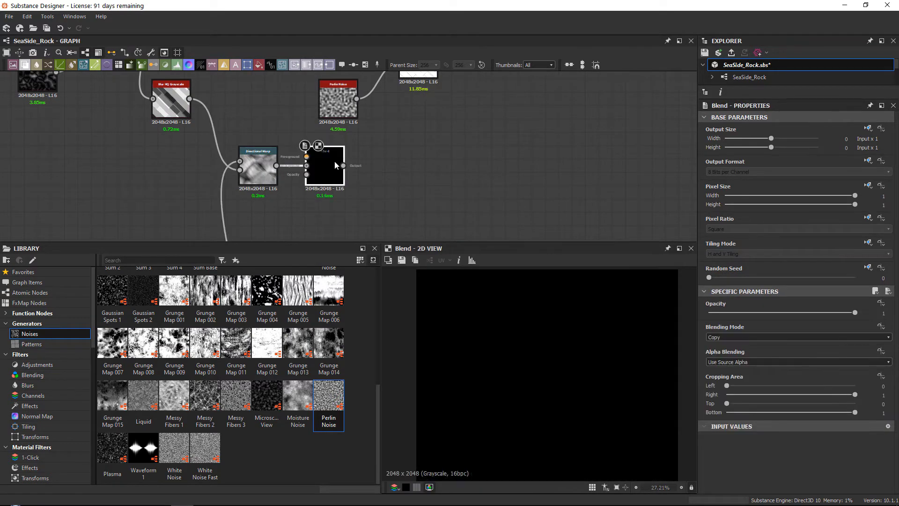
drag(334, 161, 494, 159)
middle_drag(440, 69, 401, 129)
drag(397, 117, 427, 215)
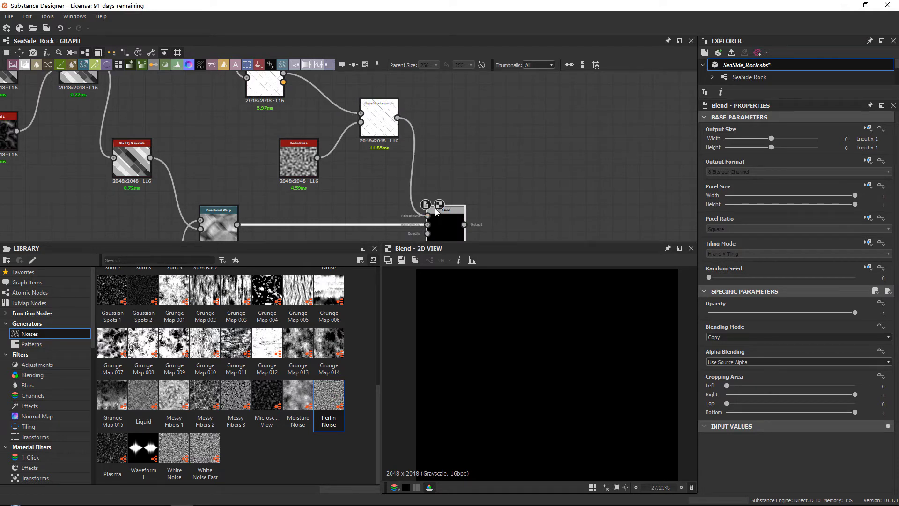
Change the Blend blending mode, trying Subtract before settling on Multiply.
scroll(438, 216, up, 3)
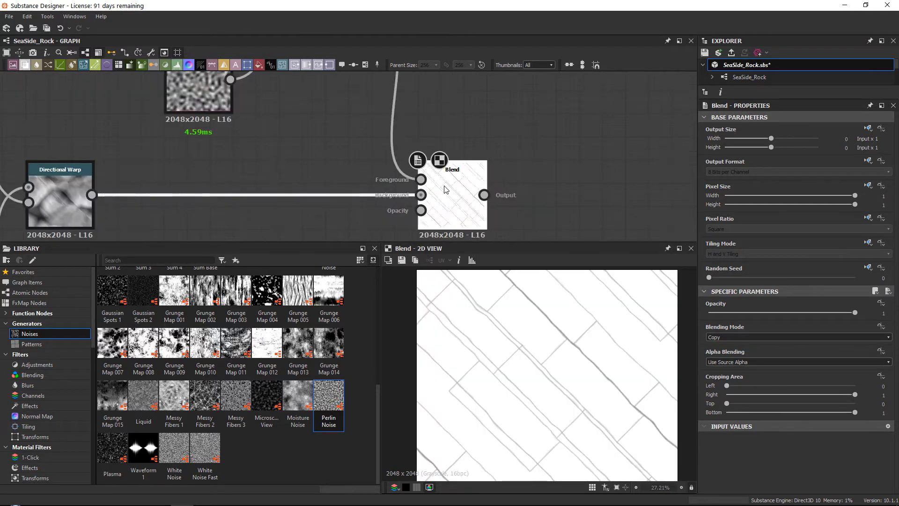
click(739, 338)
click(725, 357)
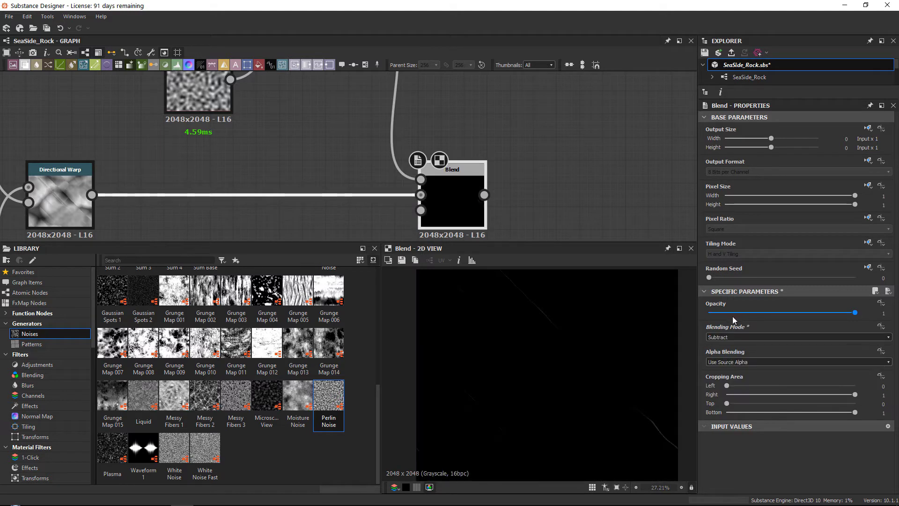
click(720, 338)
click(722, 337)
click(737, 339)
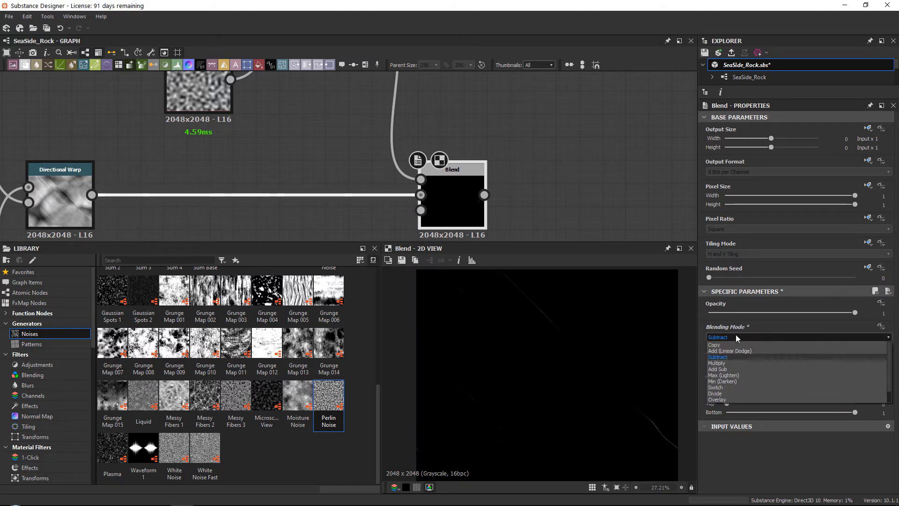
click(733, 345)
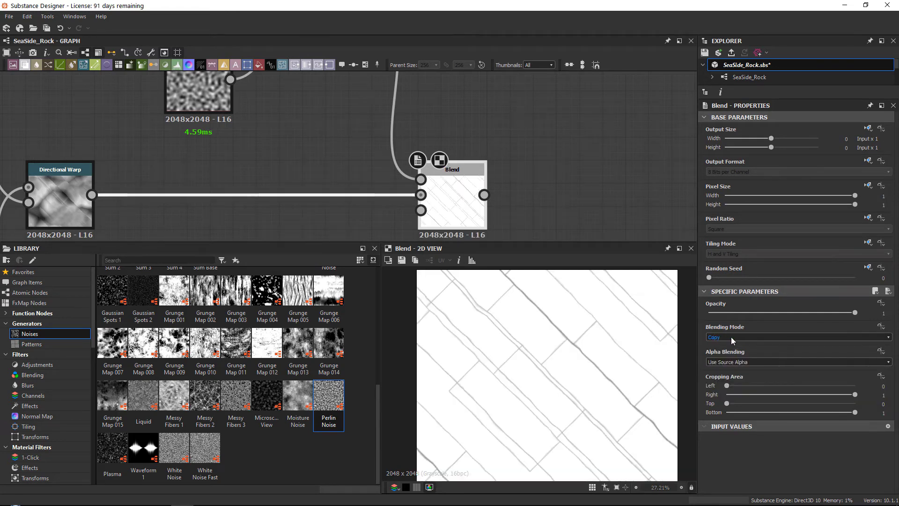
scroll(731, 337, down, 3)
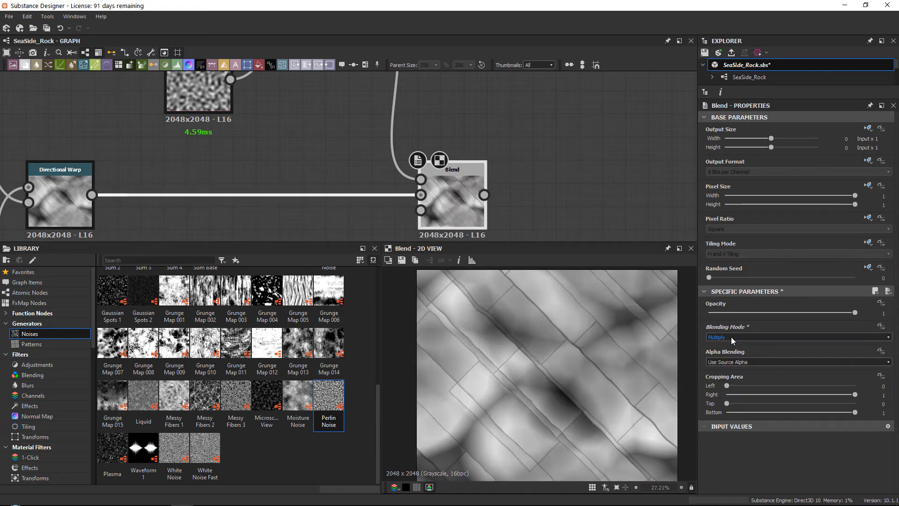
scroll(731, 336, down, 1)
scroll(731, 337, up, 1)
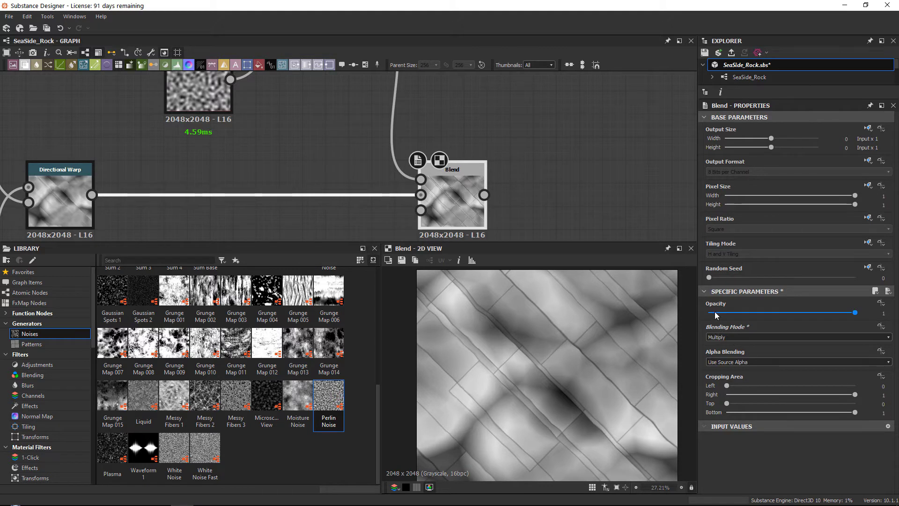
Set the Blend opacity to 0.4.
drag(716, 313, 769, 317)
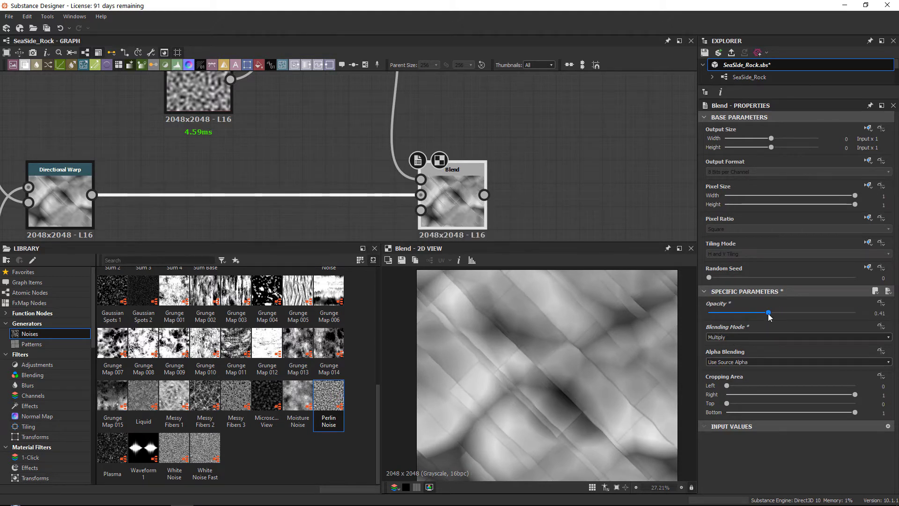
scroll(543, 344, up, 4)
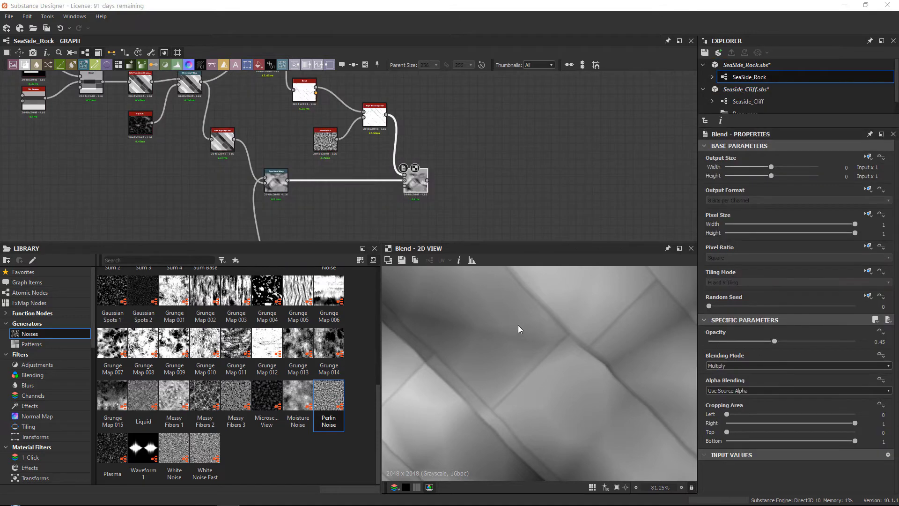
scroll(518, 325, down, 5)
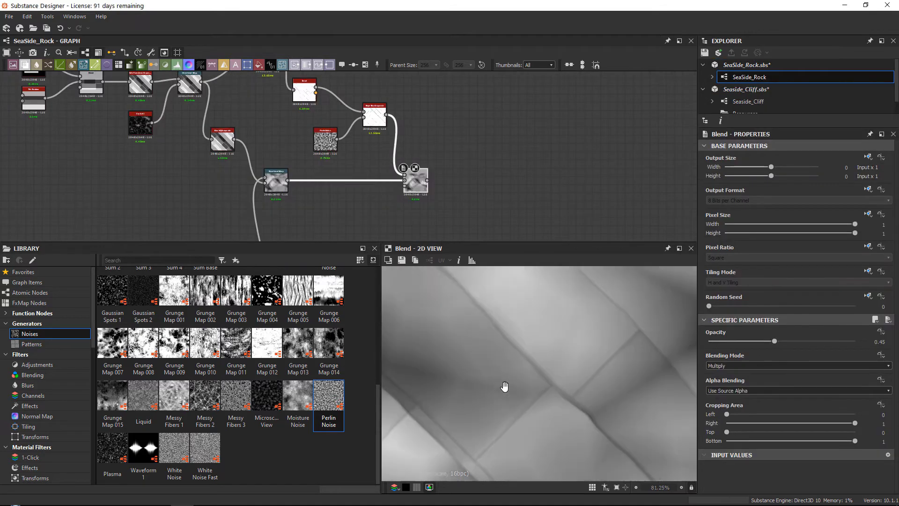
scroll(527, 360, up, 4)
scroll(422, 194, up, 3)
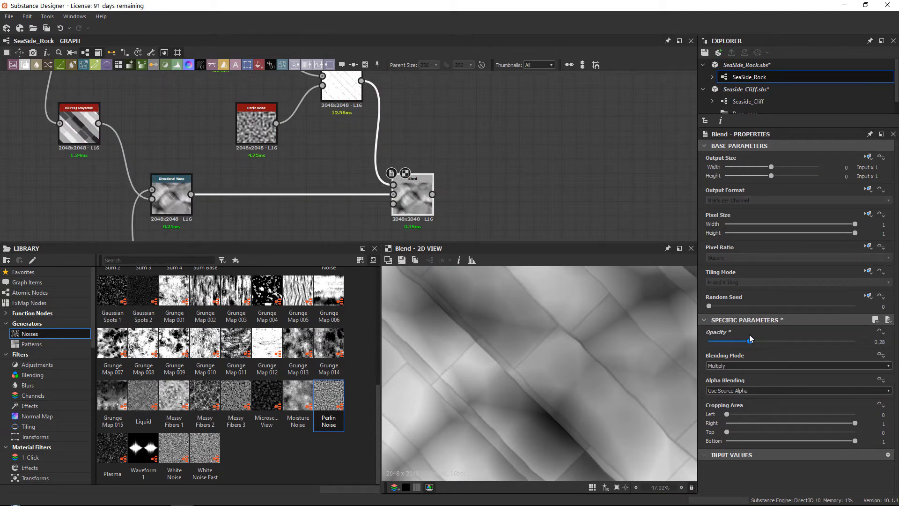
drag(749, 336, 770, 347)
scroll(543, 352, down, 5)
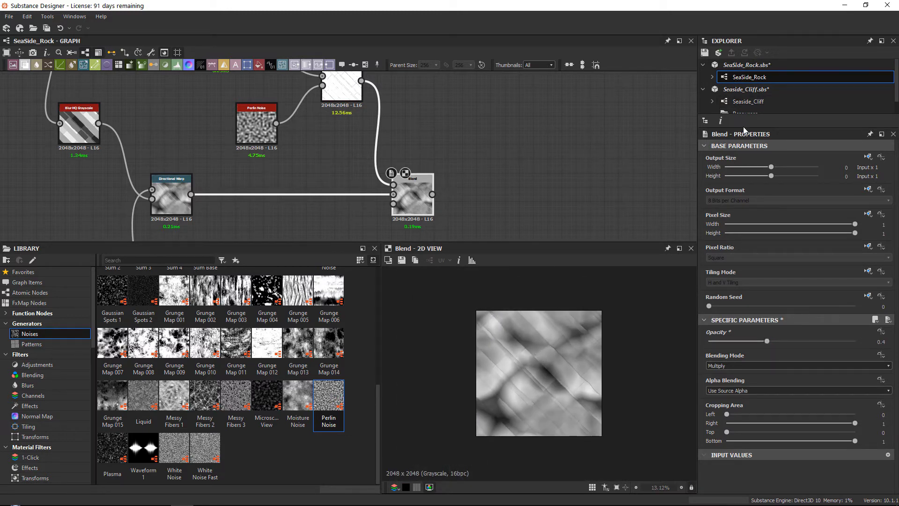
Enlarge the properties panel, recenter the slope blur node, and switch to the rock reference photo.
drag(743, 126, 744, 98)
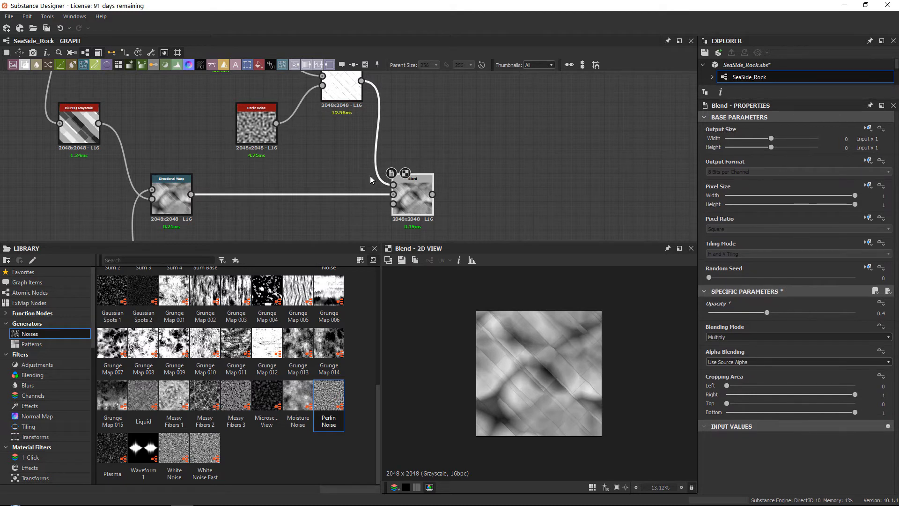
scroll(523, 395, up, 3)
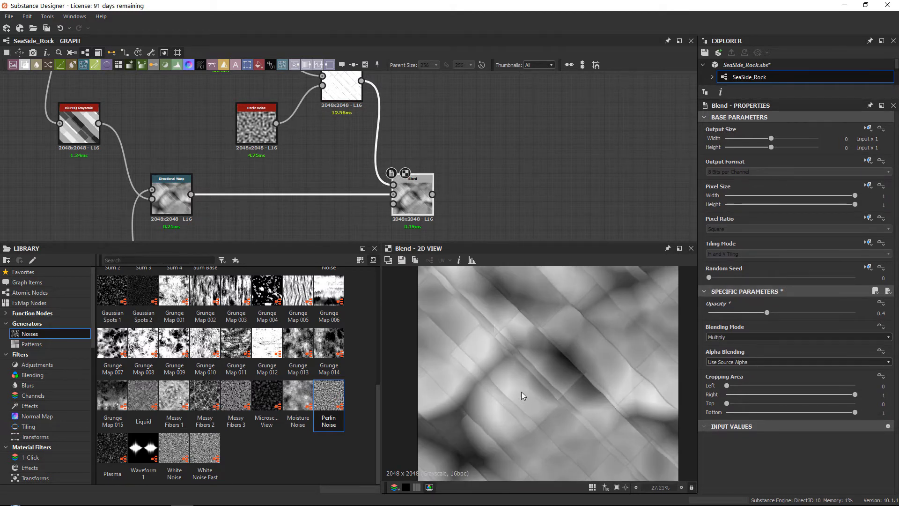
middle_drag(411, 116, 417, 132)
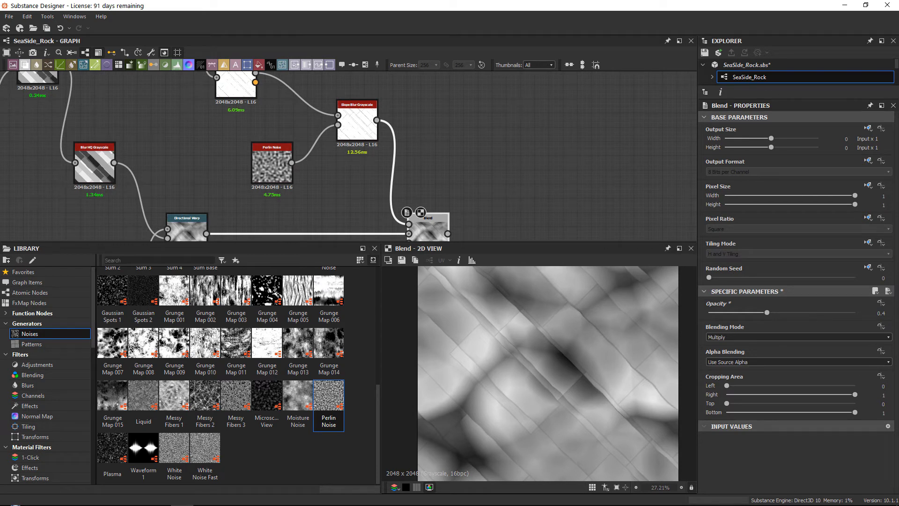
key(alt+Tab)
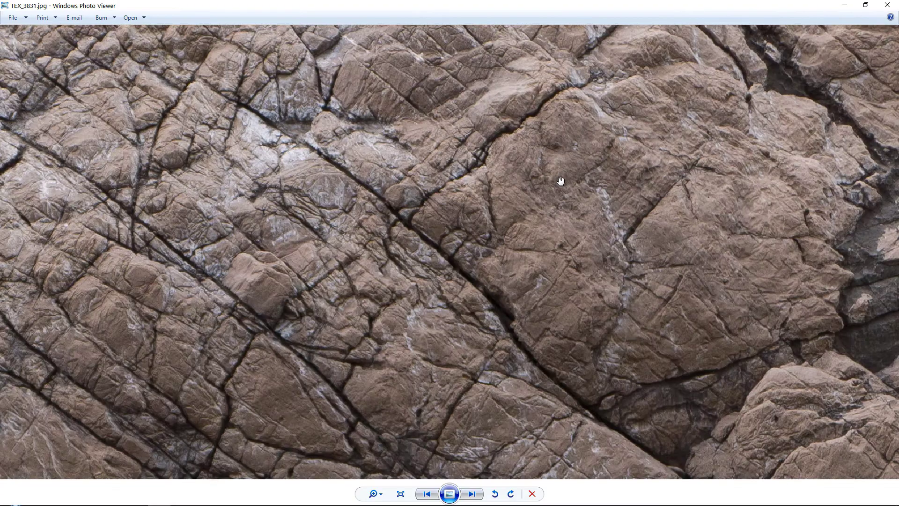
scroll(561, 191, down, 3)
drag(600, 180, 574, 234)
scroll(568, 192, up, 1)
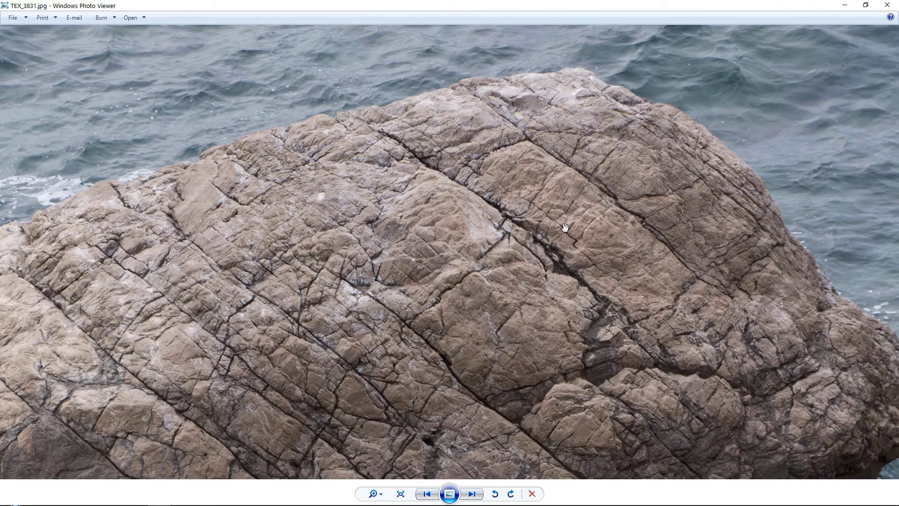
scroll(674, 256, up, 6)
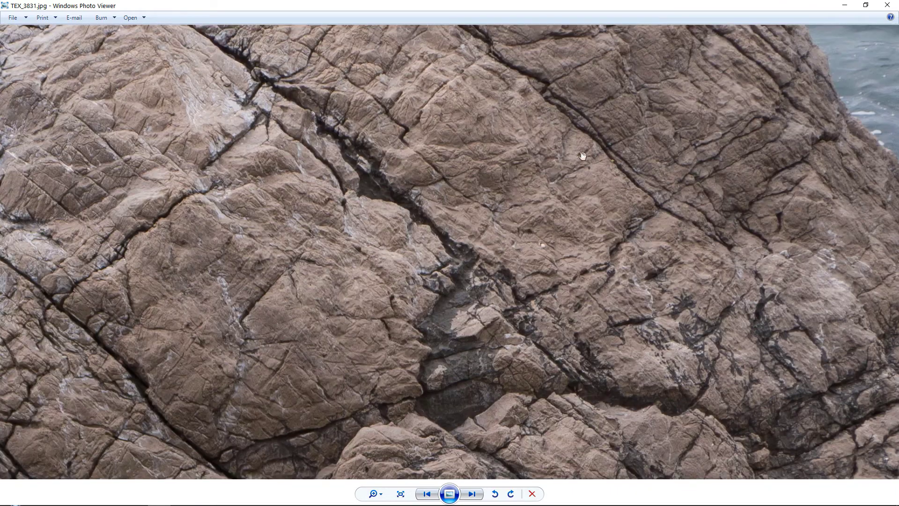
scroll(592, 243, down, 5)
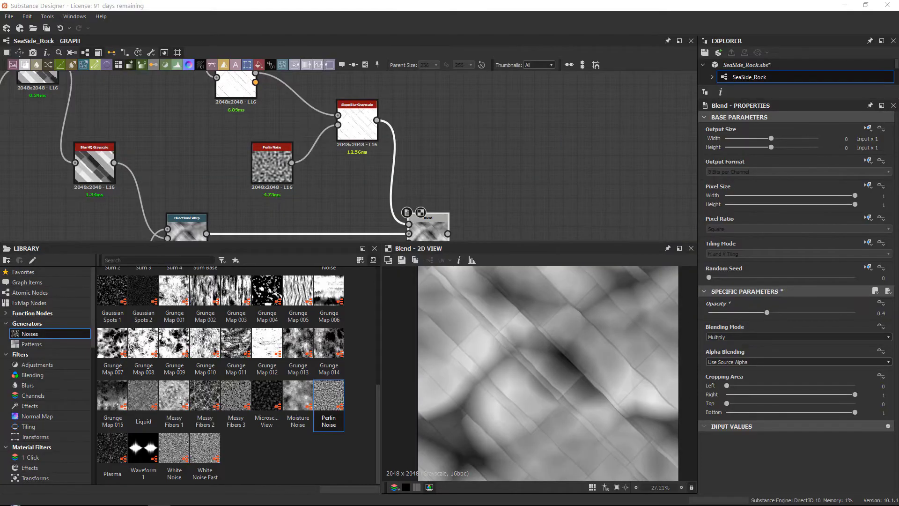
middle_drag(510, 199, 437, 167)
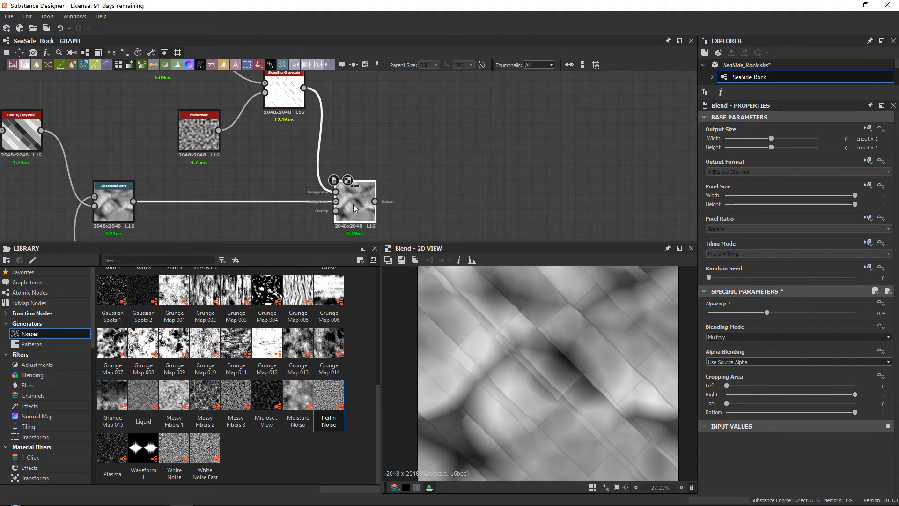
scroll(391, 201, down, 3)
scroll(524, 318, down, 3)
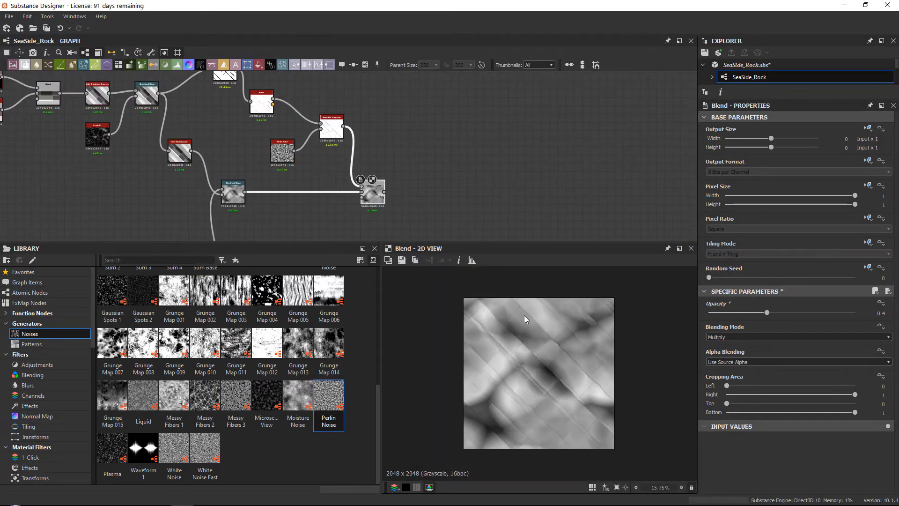
middle_drag(393, 117, 381, 156)
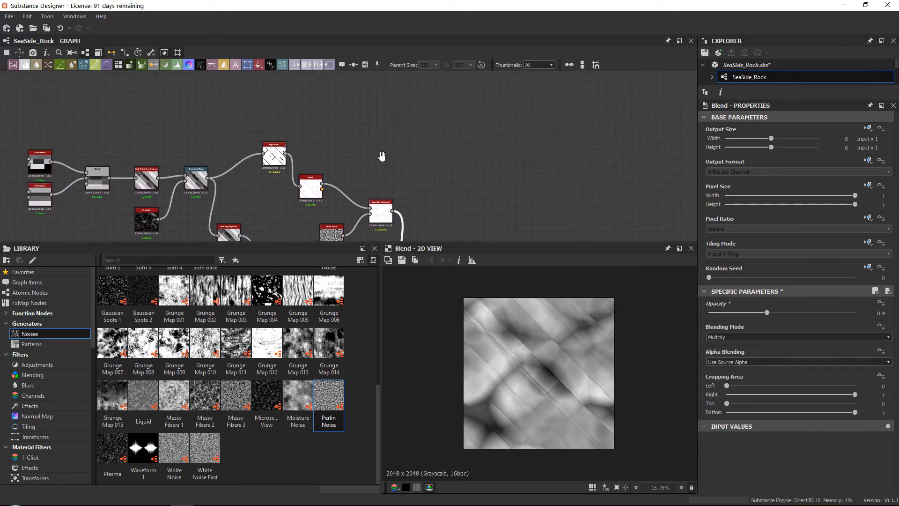
scroll(370, 159, up, 2)
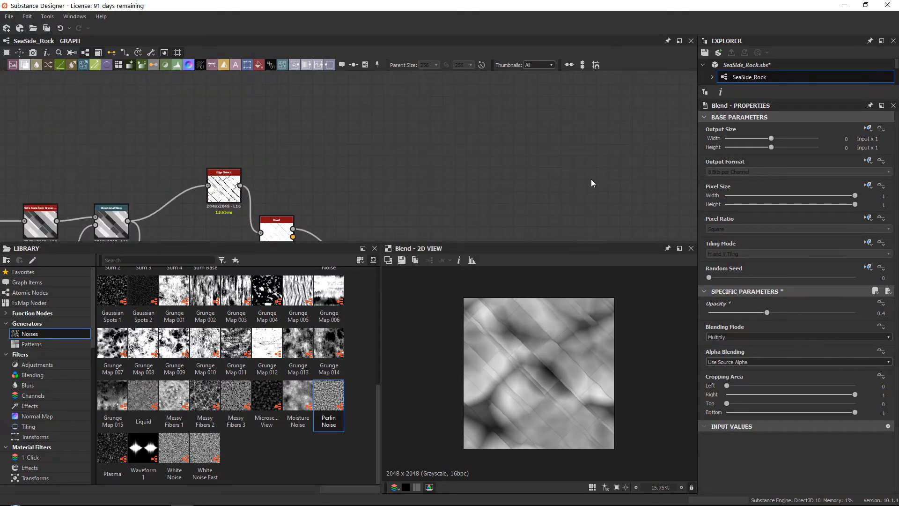
middle_drag(402, 193, 401, 171)
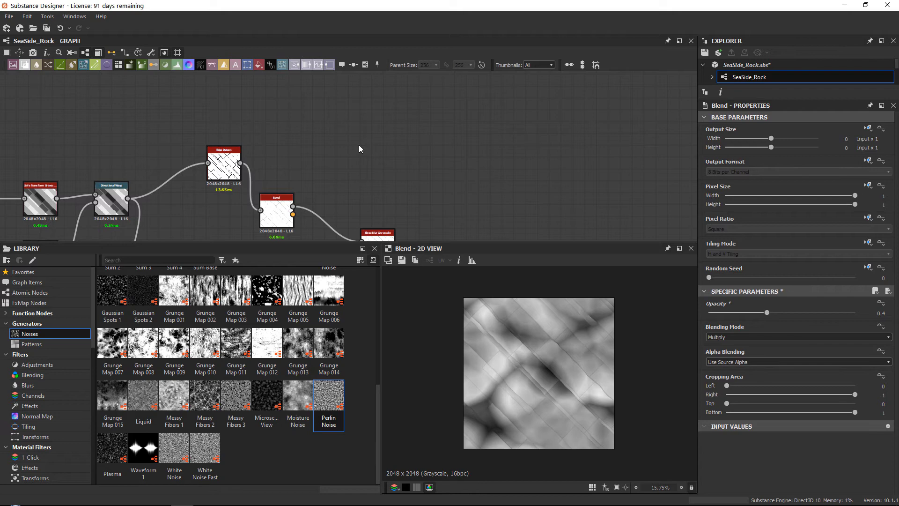
Add a Flood Fill node via the 'flo' search, placed right of Edge Detect.
key(space)
text(flo)
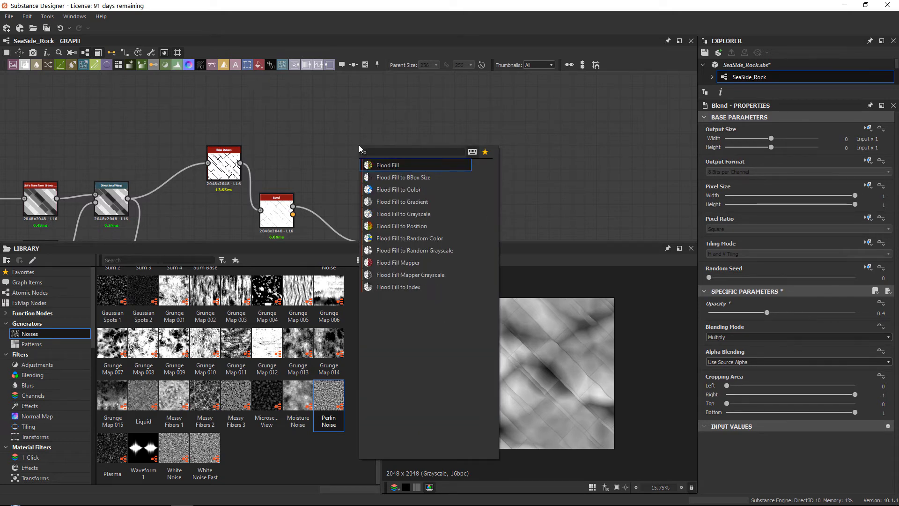
key(Return)
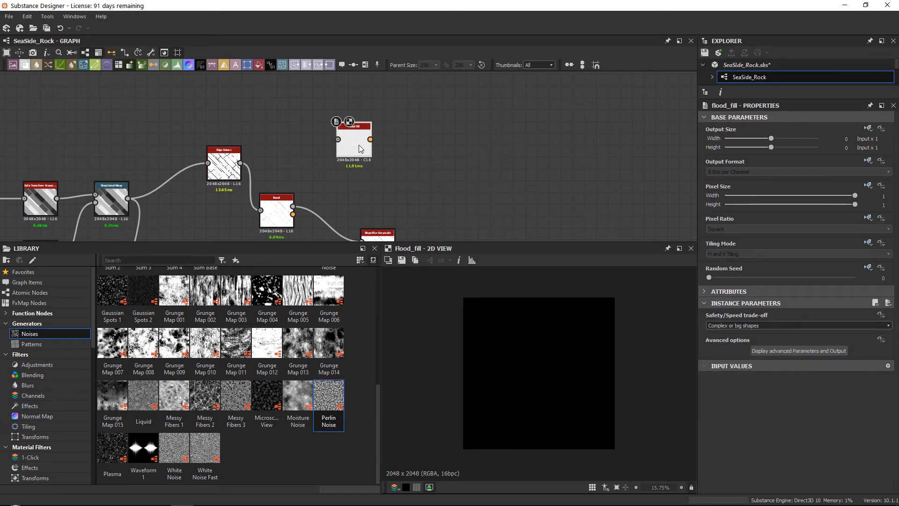
scroll(360, 148, up, 2)
drag(360, 149, 395, 168)
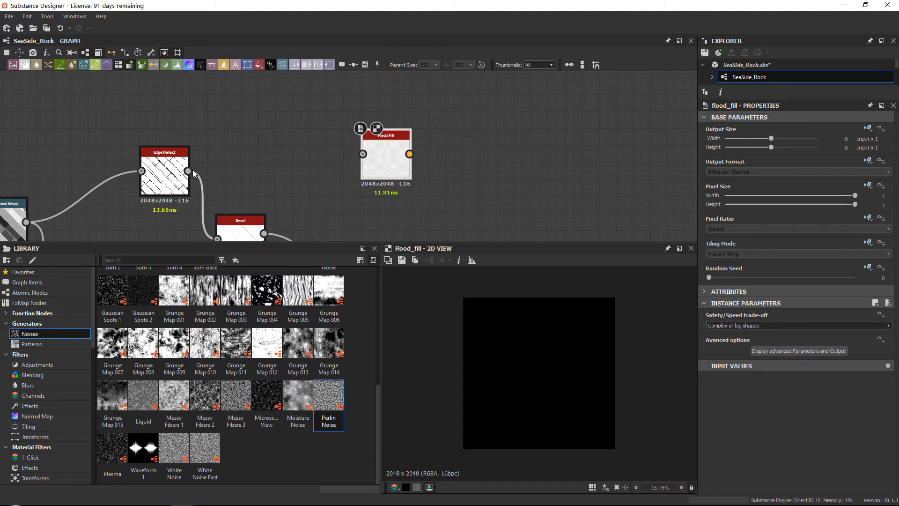
Connect Edge Detect's output into Flood Fill and preview the coloured cells.
click(169, 172)
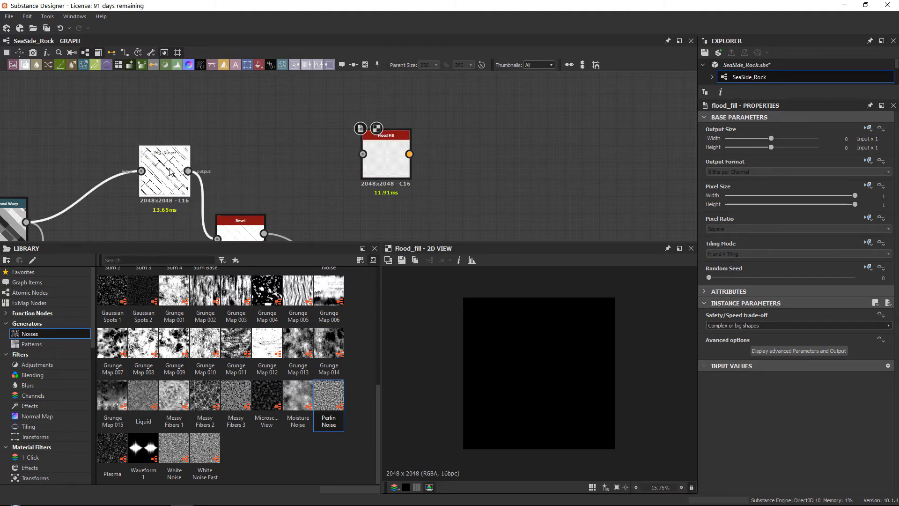
scroll(572, 367, up, 3)
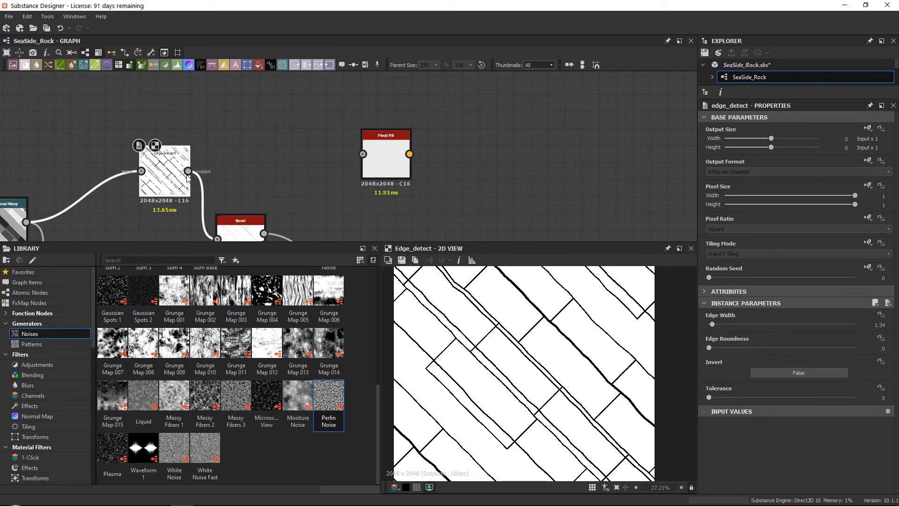
drag(187, 171, 387, 137)
click(385, 154)
scroll(557, 338, down, 1)
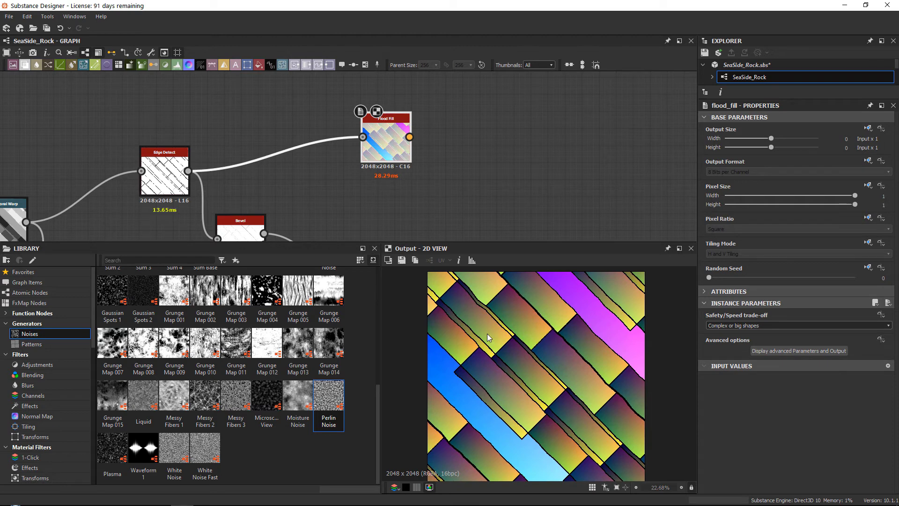
middle_drag(392, 175, 386, 209)
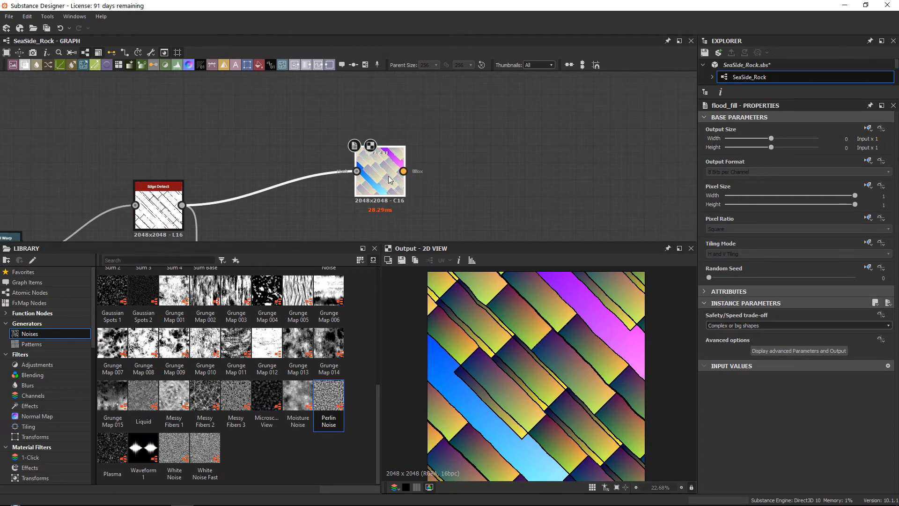
drag(390, 180, 390, 163)
key(space)
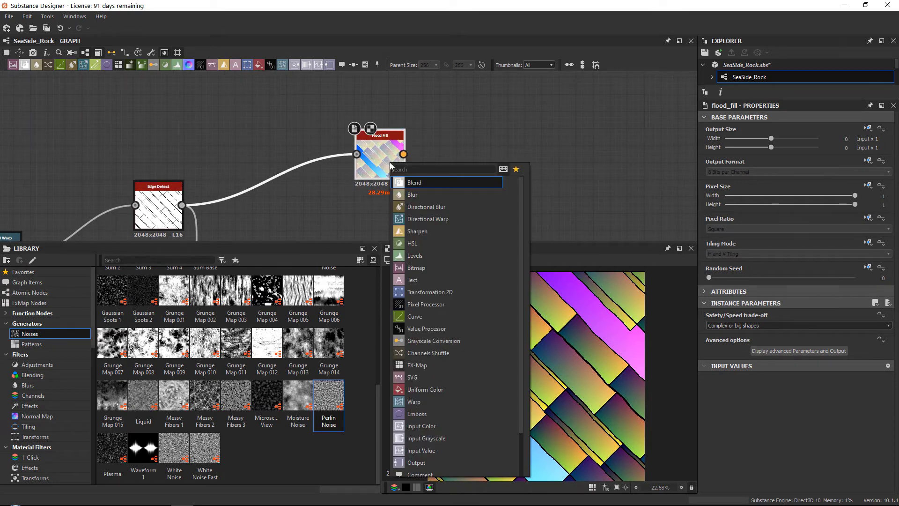
Add a Flood Fill to Gradient node with Angle Variation set to 1.
text(flo)
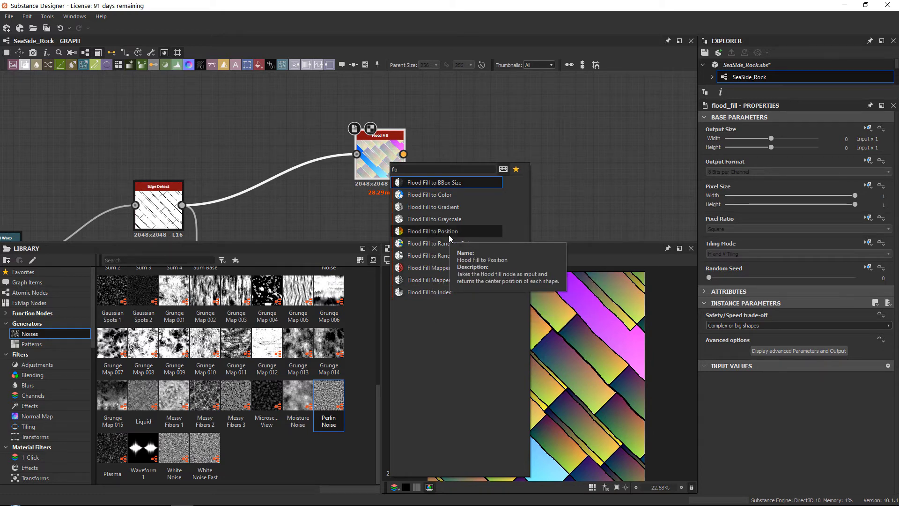
click(445, 208)
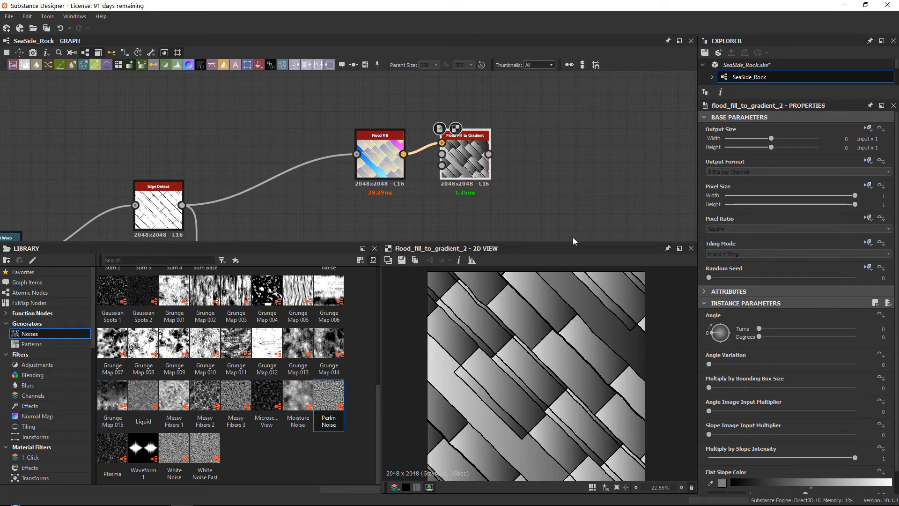
drag(710, 368, 856, 366)
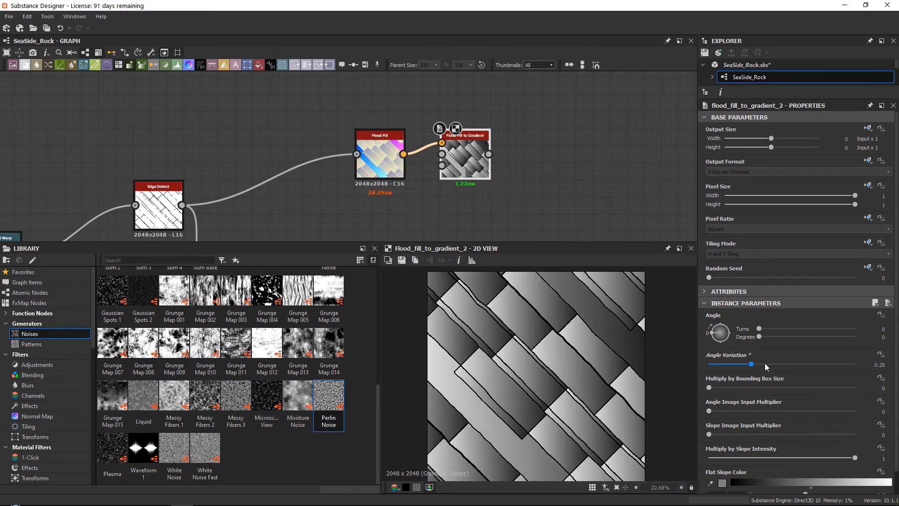
scroll(534, 316, up, 3)
middle_drag(555, 345, 656, 423)
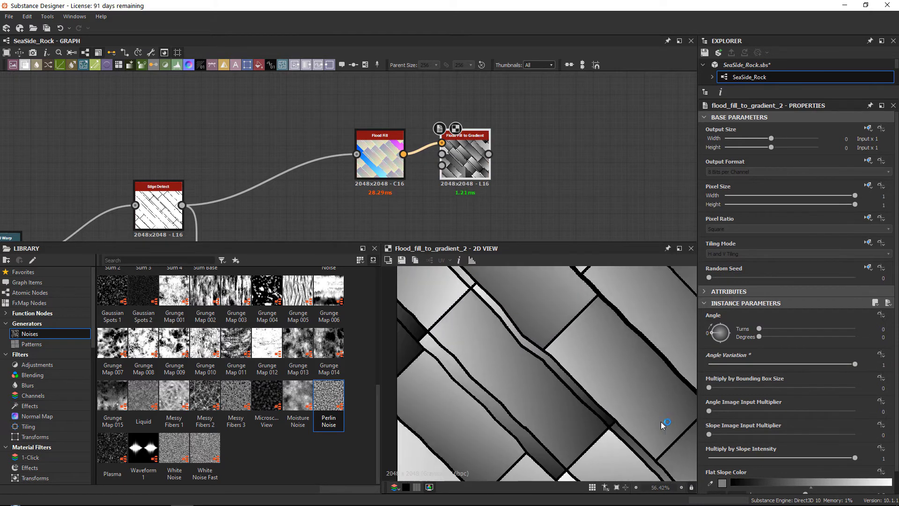
scroll(627, 371, down, 4)
middle_drag(545, 412, 424, 287)
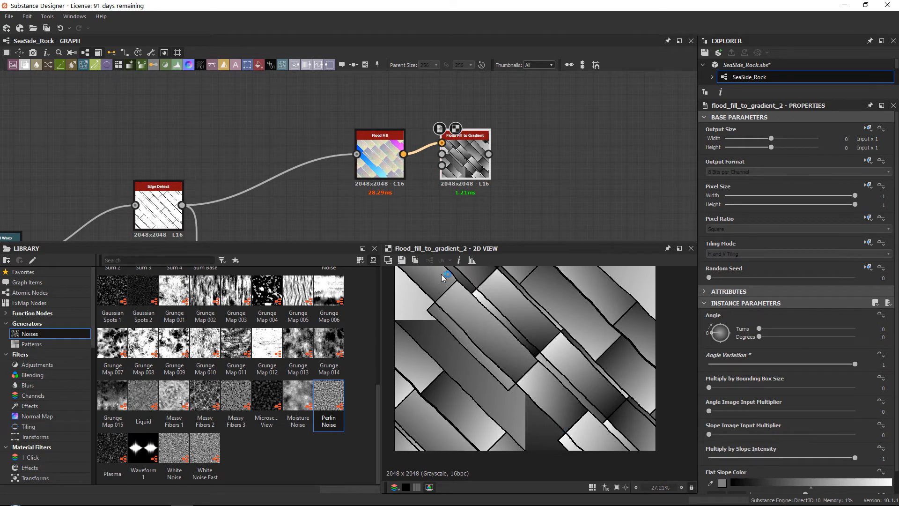
Compare the Flood Fill, Edge Detect and Flood Fill to Gradient previews.
double_click(368, 148)
middle_drag(265, 145, 411, 125)
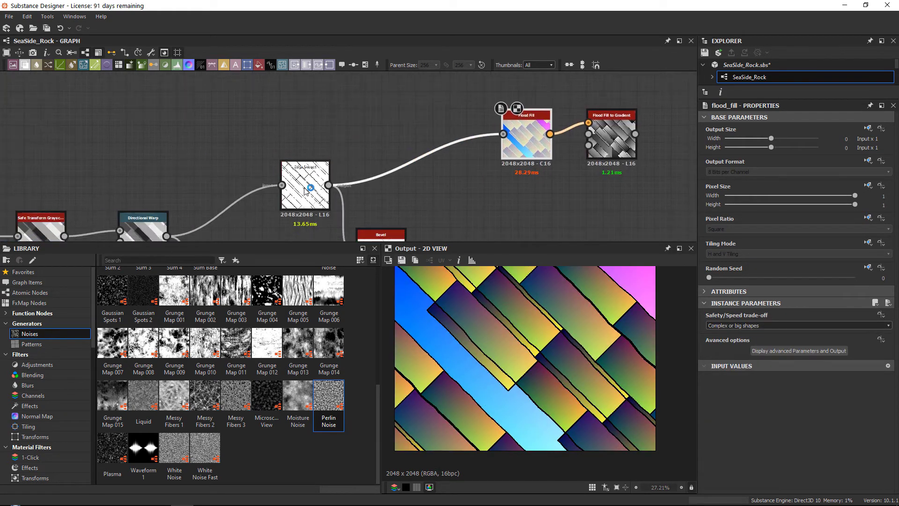
double_click(309, 190)
scroll(523, 407, up, 1)
scroll(523, 407, up, 4)
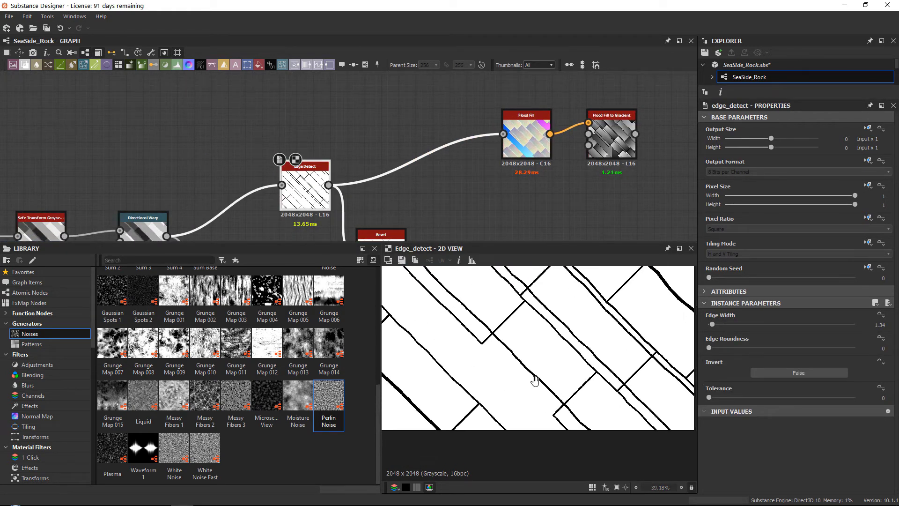
scroll(504, 364, down, 4)
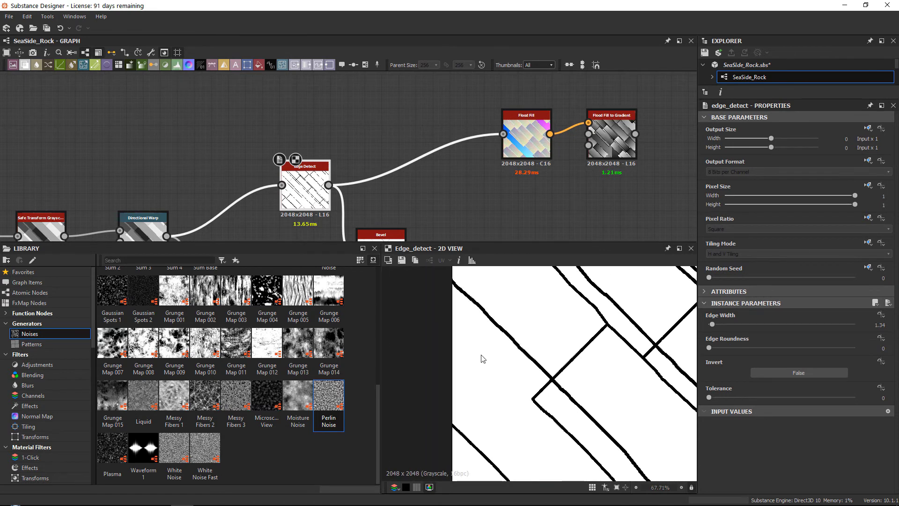
double_click(601, 139)
Reposition the Flood Fill nodes in the graph and bring the rock reference photo back up.
middle_drag(601, 139, 436, 195)
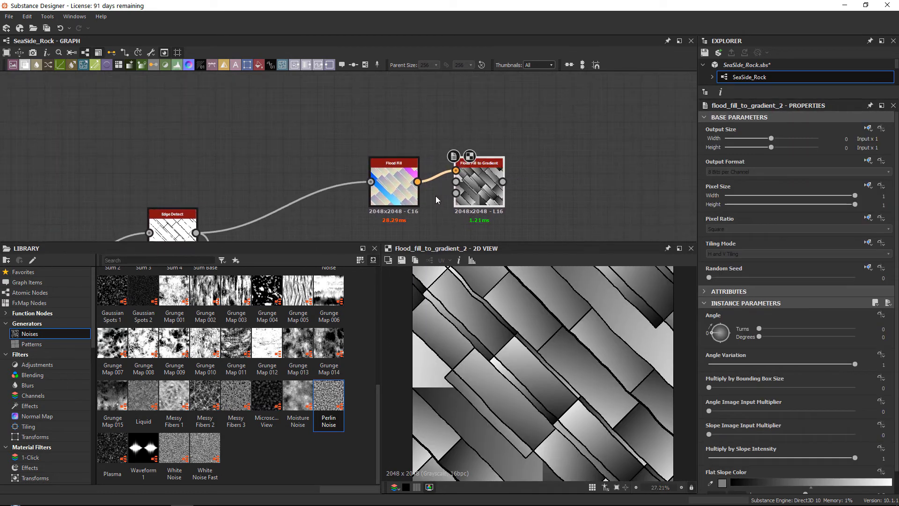
drag(359, 126, 438, 159)
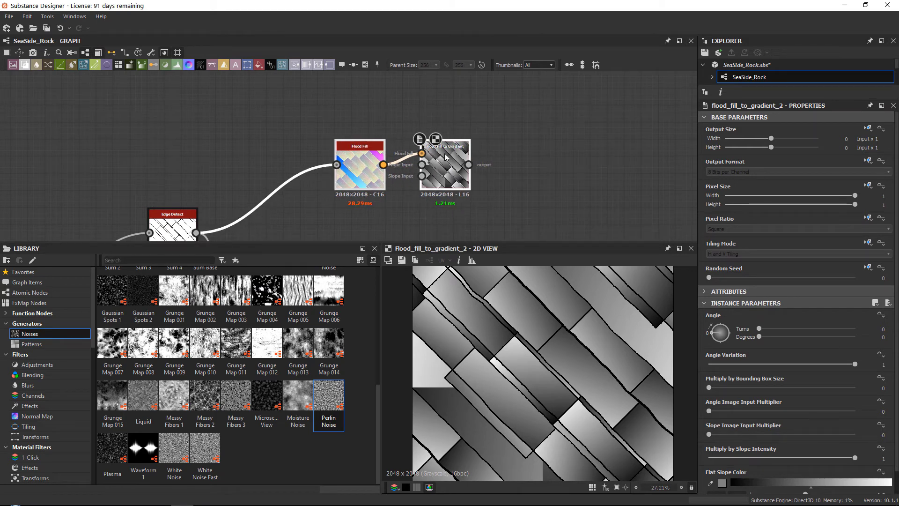
click(445, 157)
middle_drag(444, 157, 421, 173)
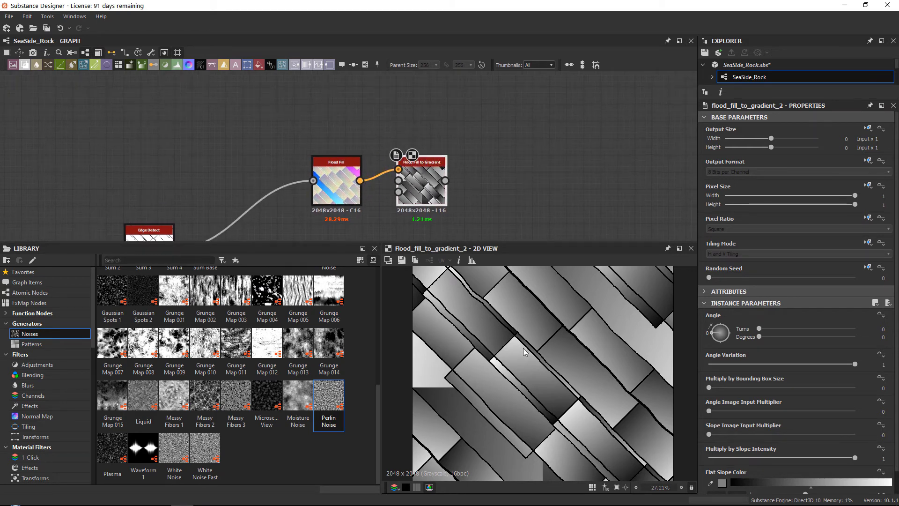
scroll(541, 329, down, 2)
scroll(479, 316, up, 5)
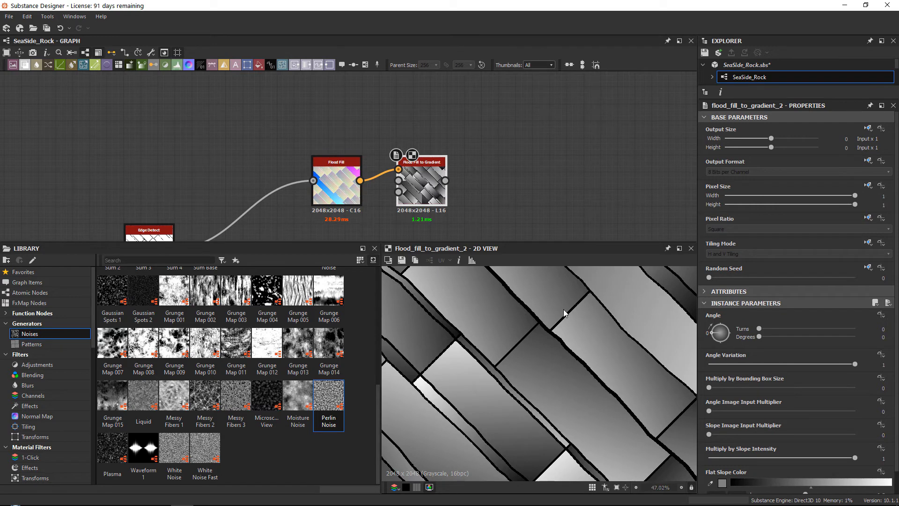
scroll(471, 151, down, 5)
middle_drag(469, 220, 444, 138)
scroll(412, 193, up, 2)
scroll(490, 149, down, 2)
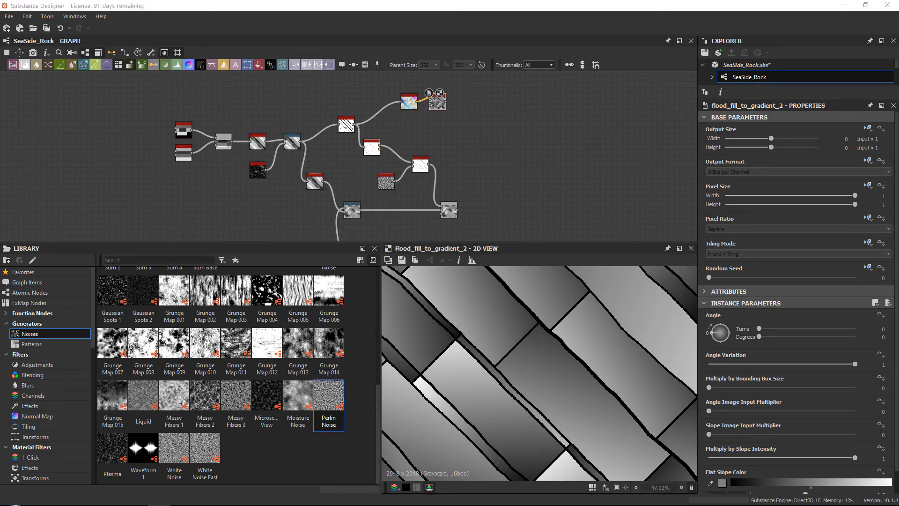
drag(898, 125, 461, 1)
drag(670, 153, 338, 401)
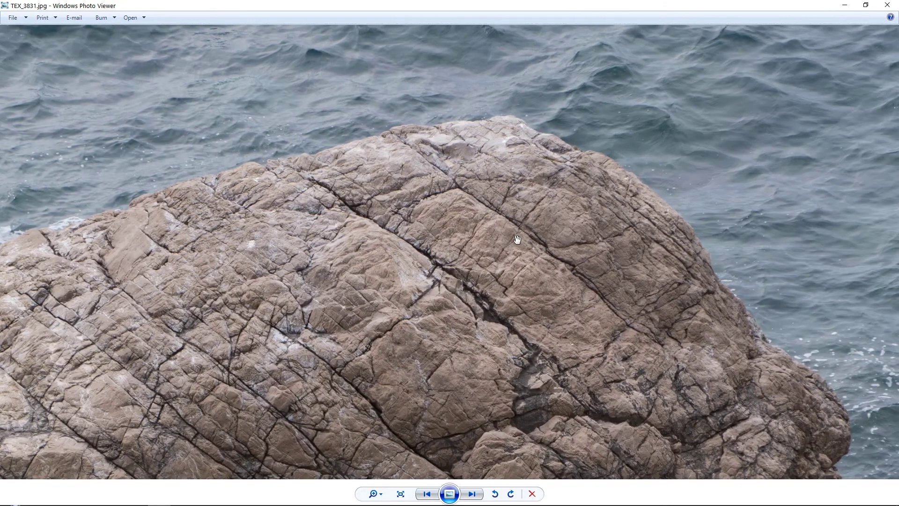
scroll(454, 250, up, 2)
drag(454, 250, 360, 231)
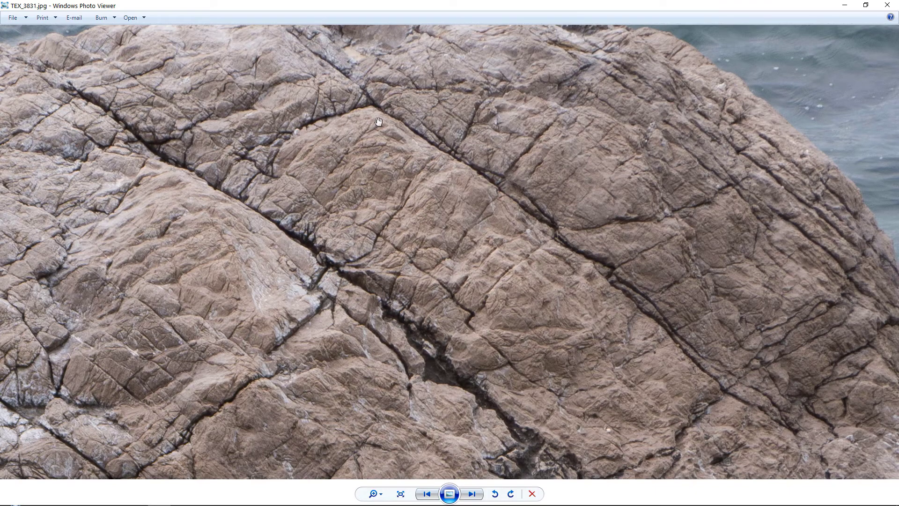
scroll(548, 253, down, 2)
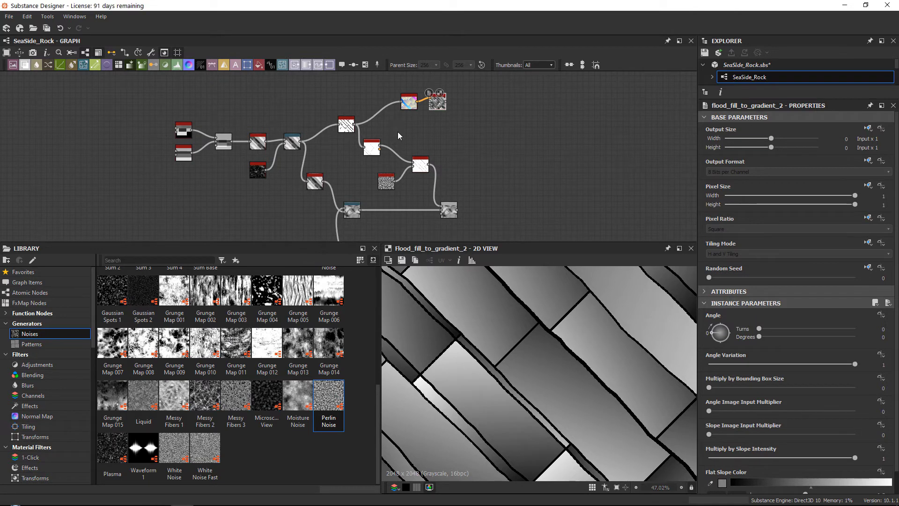
Add a Non Uniform Blur Grayscale node using the 'non' node search.
scroll(434, 85, up, 5)
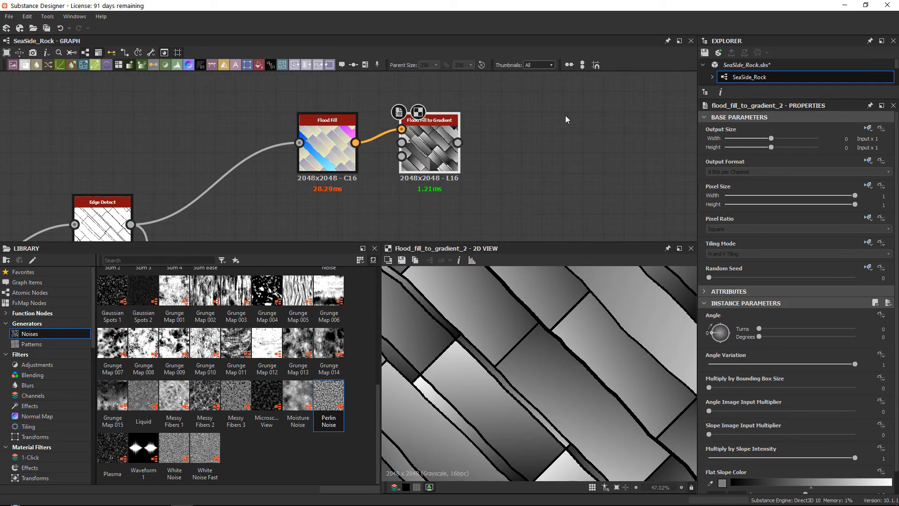
key(space)
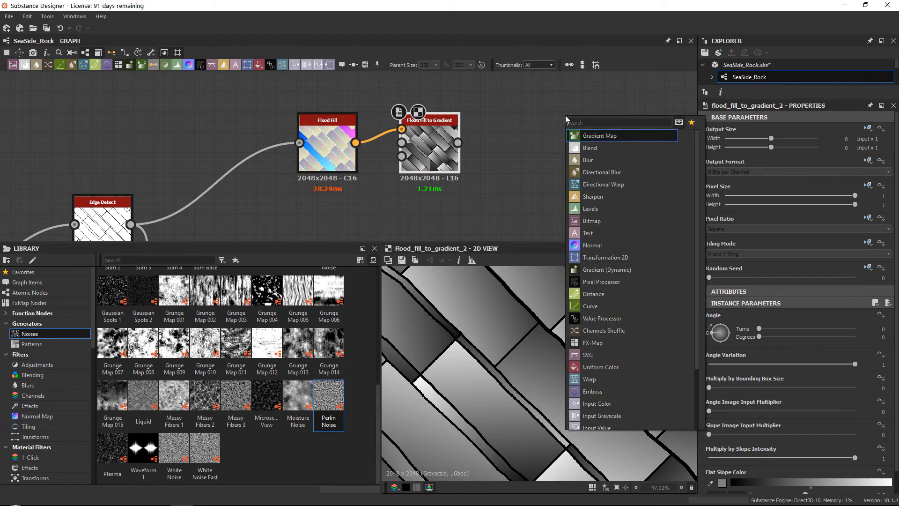
text(non)
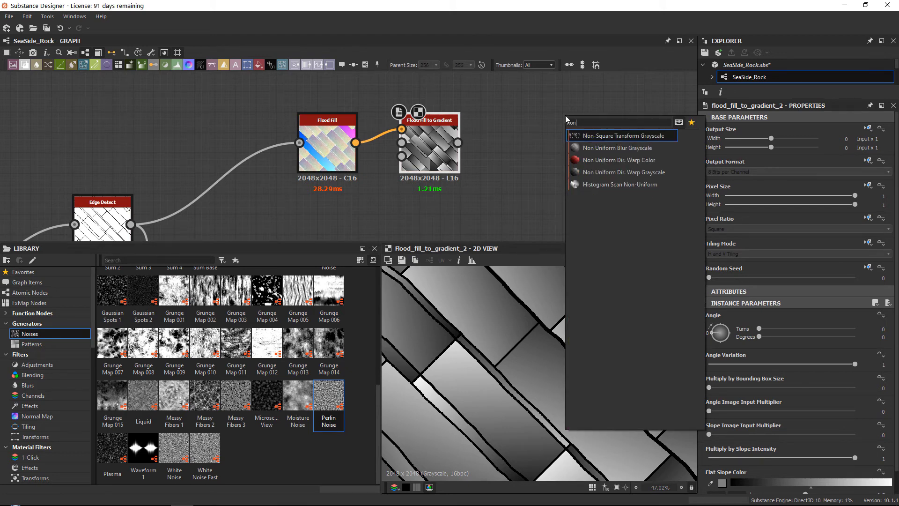
key(Down)
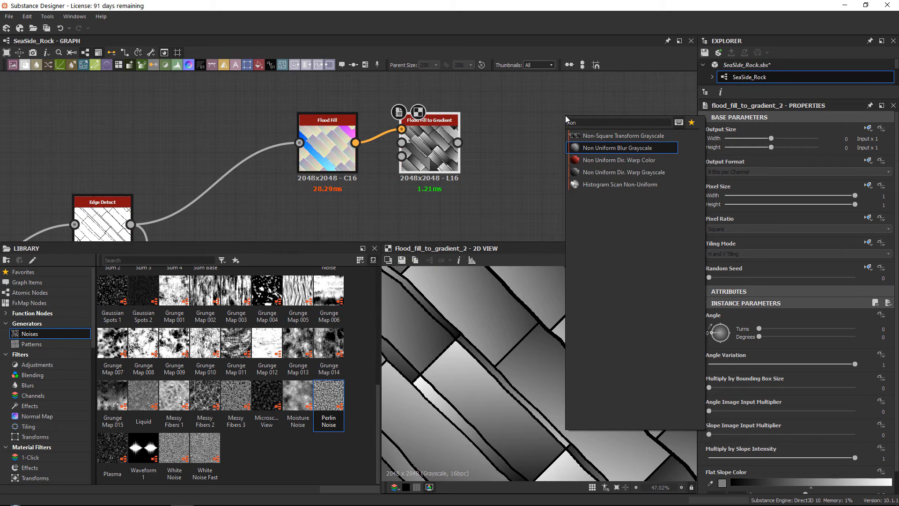
key(Return)
scroll(508, 154, up, 3)
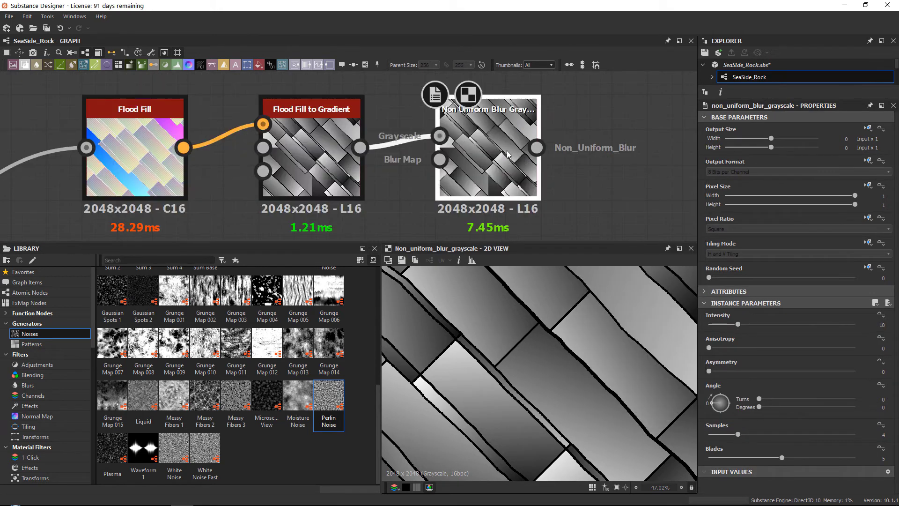
scroll(536, 287, down, 2)
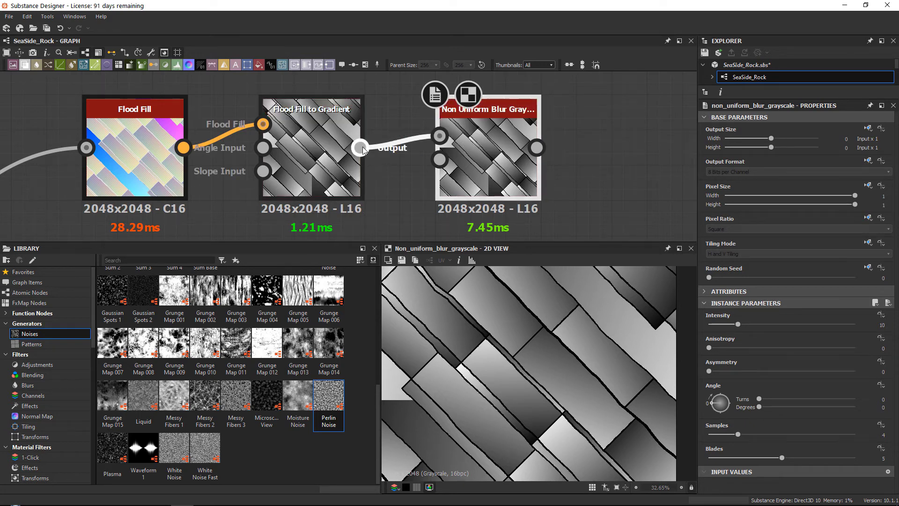
Feed the Flood Fill to Gradient output into both blur inputs.
click(330, 139)
click(477, 146)
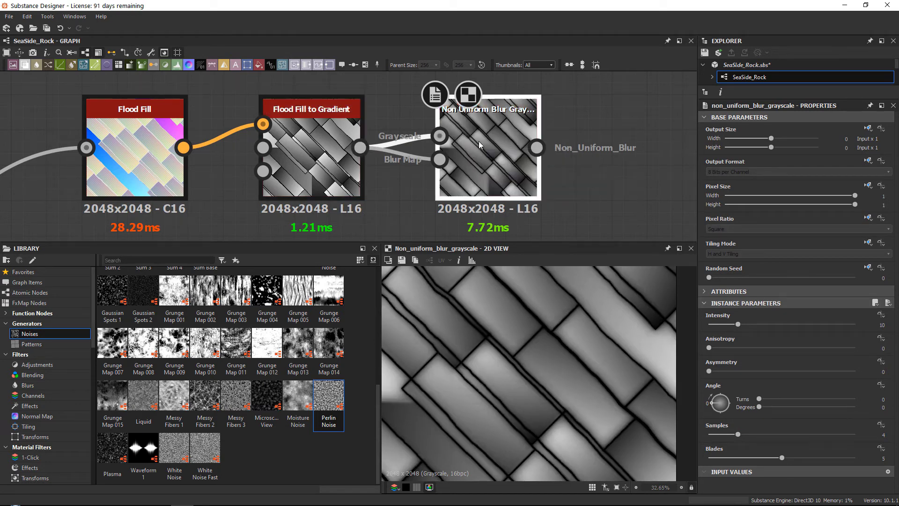
scroll(573, 346, down, 4)
scroll(580, 349, up, 6)
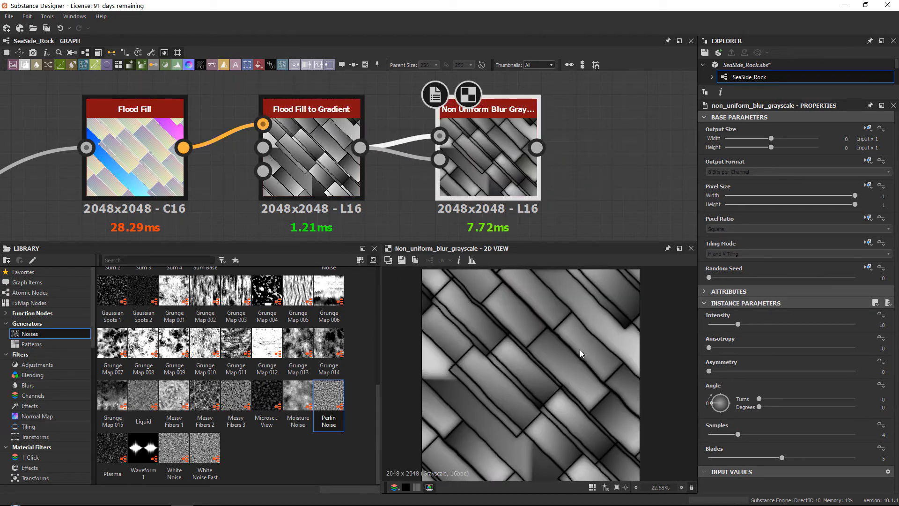
scroll(521, 313, up, 3)
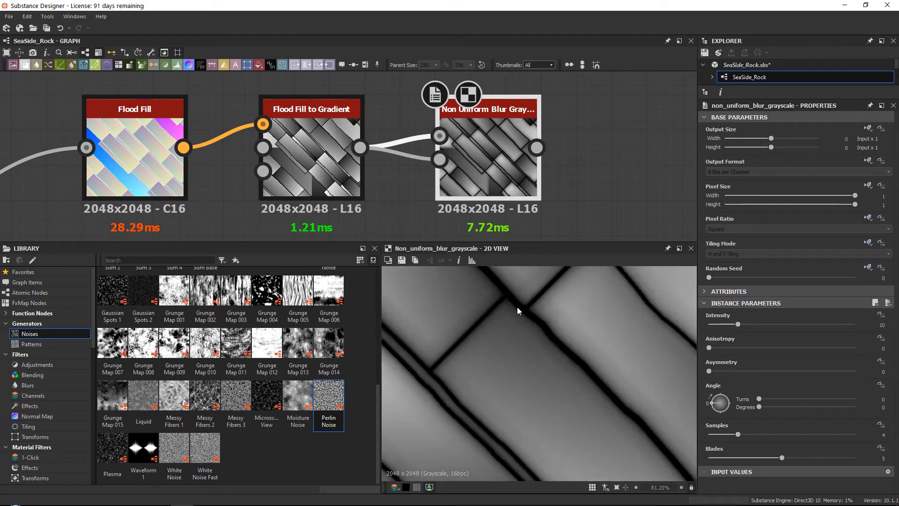
middle_drag(567, 358, 574, 338)
scroll(574, 338, down, 3)
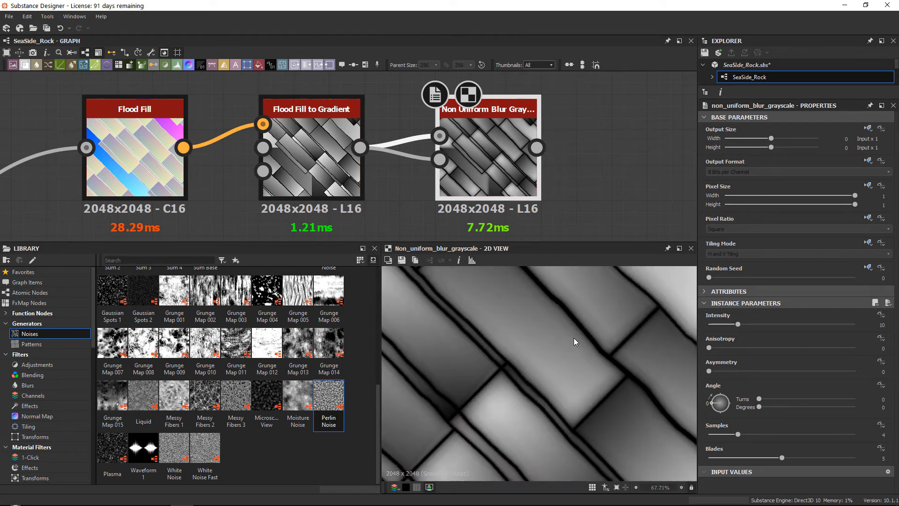
scroll(613, 370, up, 4)
scroll(551, 371, down, 5)
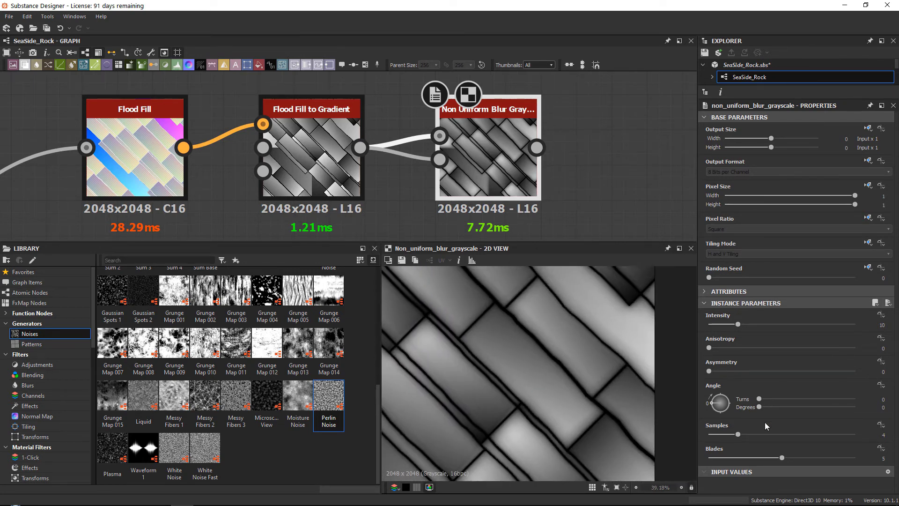
Set the blur to 16 samples and intensity about 24.44.
drag(738, 434, 854, 434)
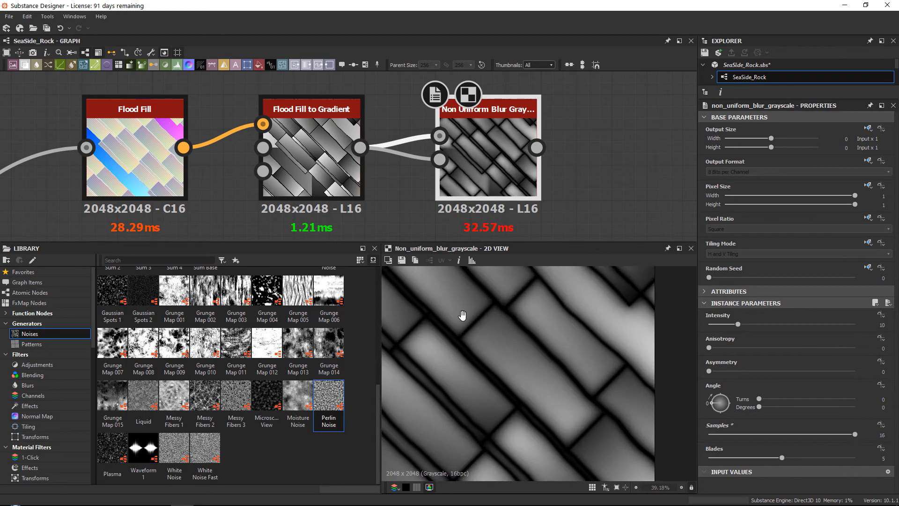
middle_drag(462, 315, 536, 345)
scroll(537, 350, down, 5)
scroll(536, 352, up, 4)
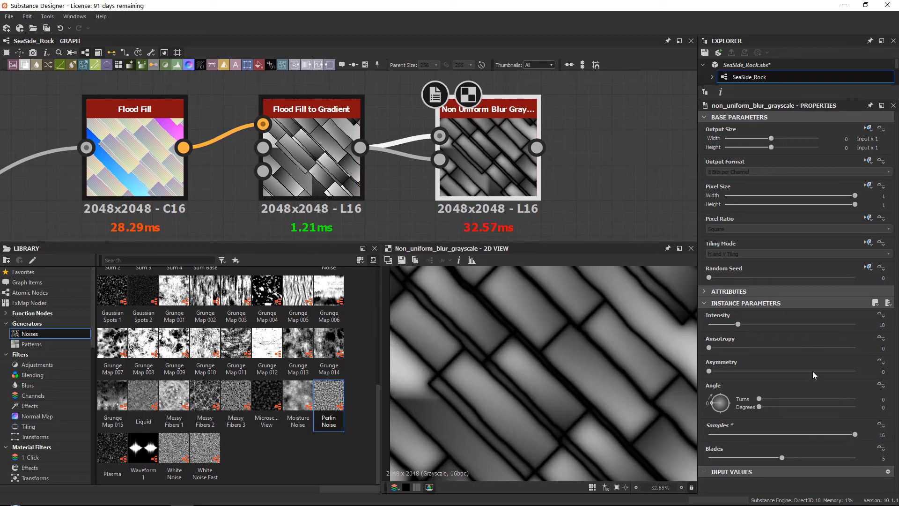
drag(738, 324, 781, 312)
key(space)
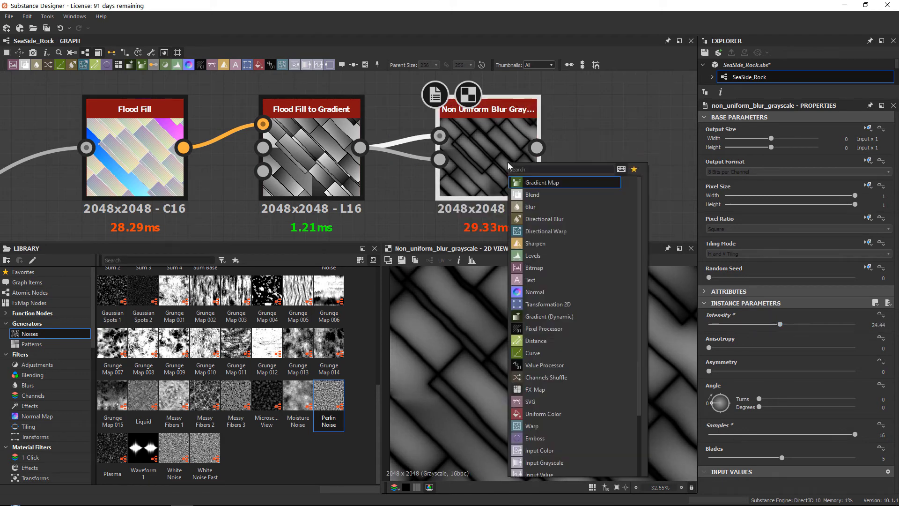
Add a Normal node after the blur, set to DirectX format with intensity 20.
text(normal)
key(Return)
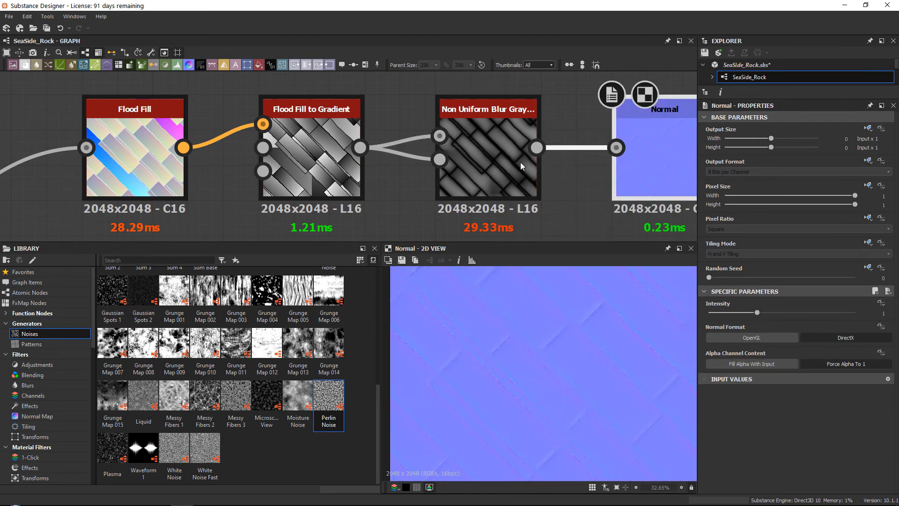
click(746, 336)
drag(757, 312, 883, 314)
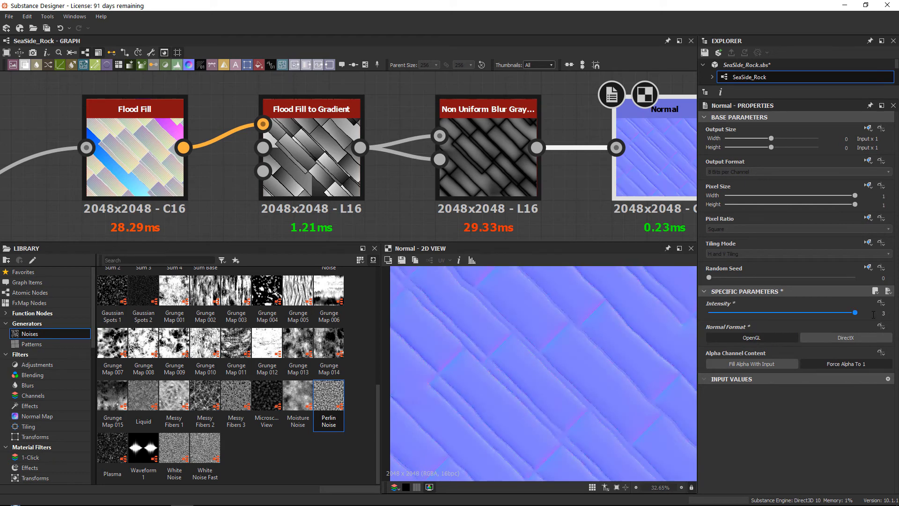
click(873, 314)
text(20)
key(Return)
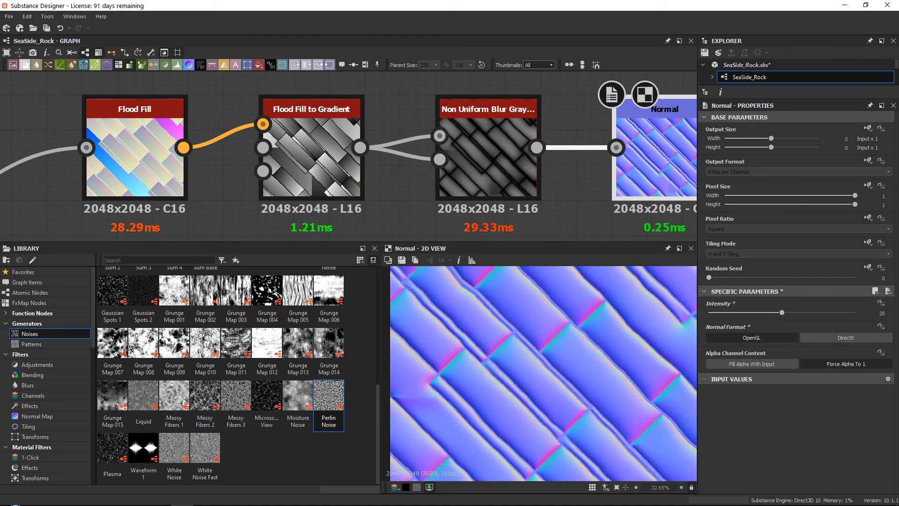
key(f)
scroll(564, 341, up, 2)
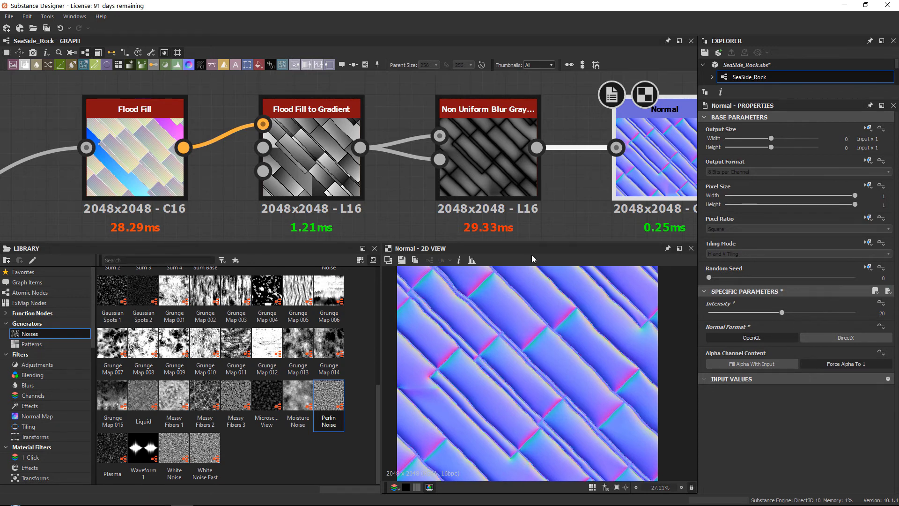
Delete the temporary Normal node from the graph.
middle_drag(682, 137, 613, 136)
scroll(613, 136, up, 1)
drag(614, 151, 590, 108)
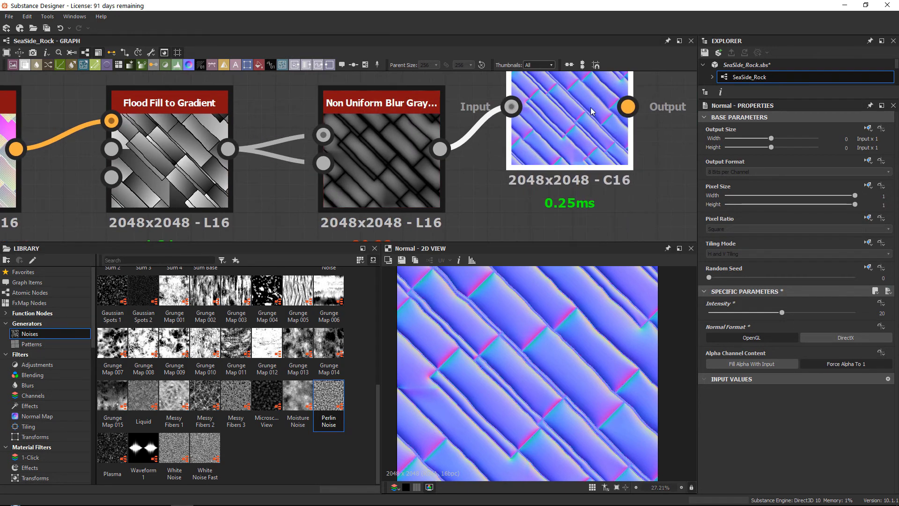
key(Delete)
Compare the unblurred and blurred outputs, then set Non Uniform Blur Grayscale intensity to 30.
click(384, 175)
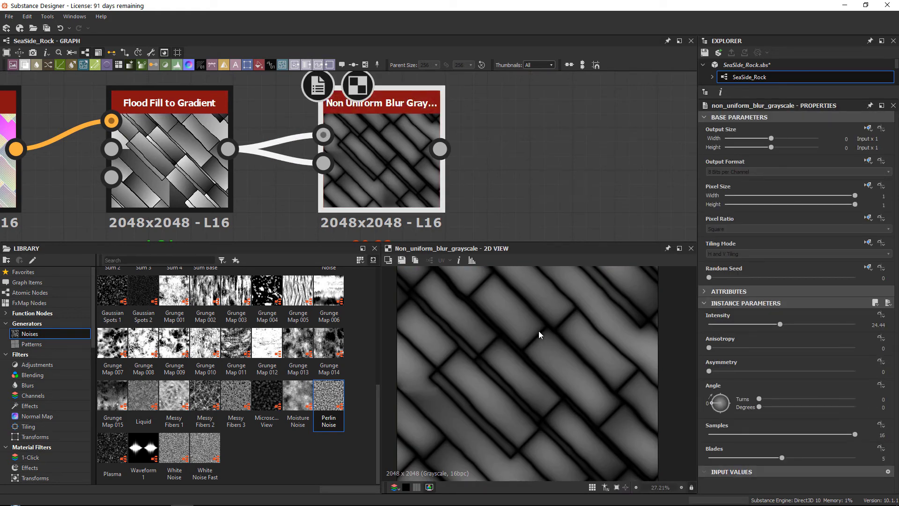
scroll(538, 331, up, 1)
scroll(504, 380, down, 1)
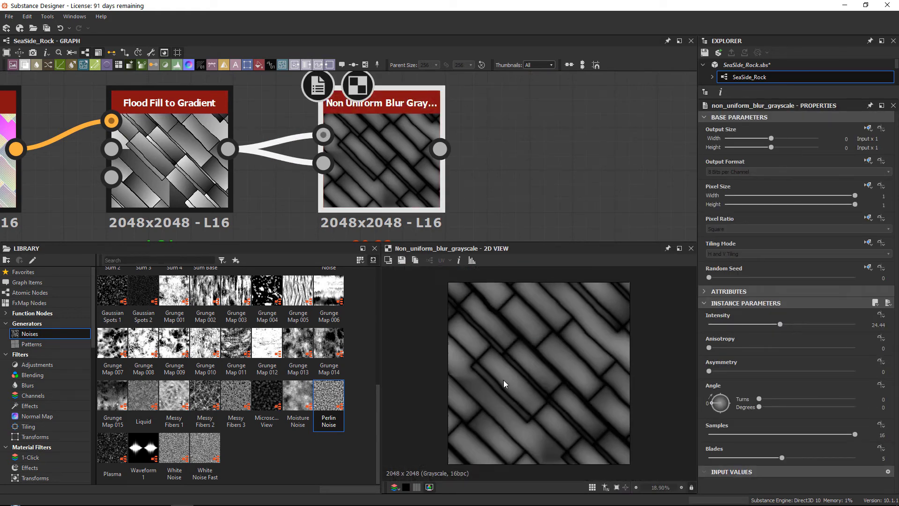
click(169, 159)
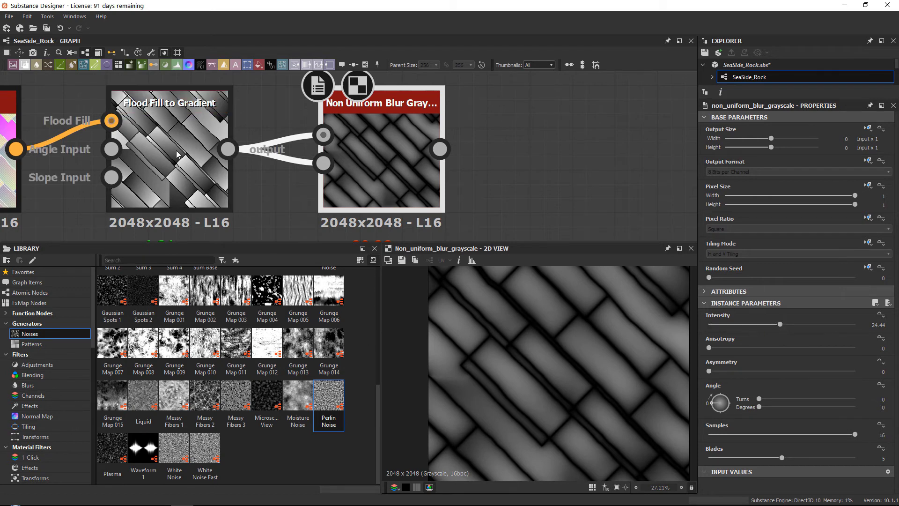
click(419, 164)
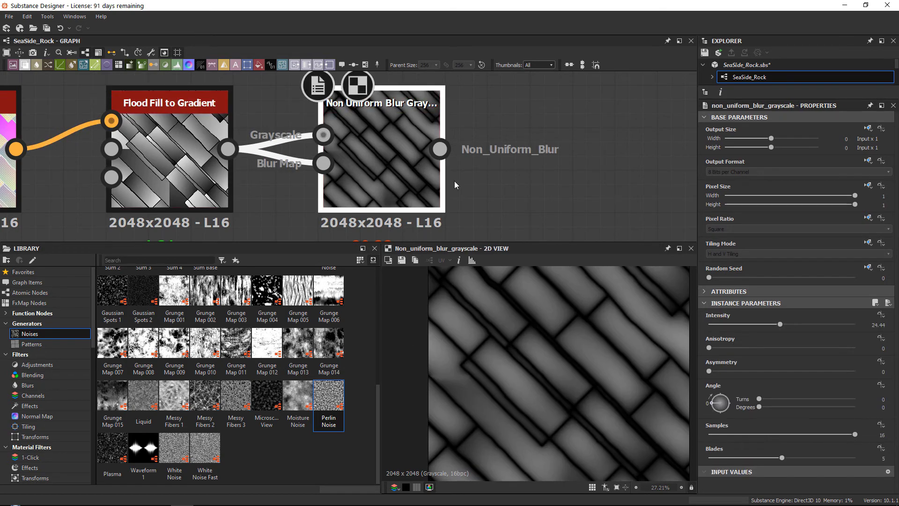
drag(762, 323, 789, 315)
double_click(861, 324)
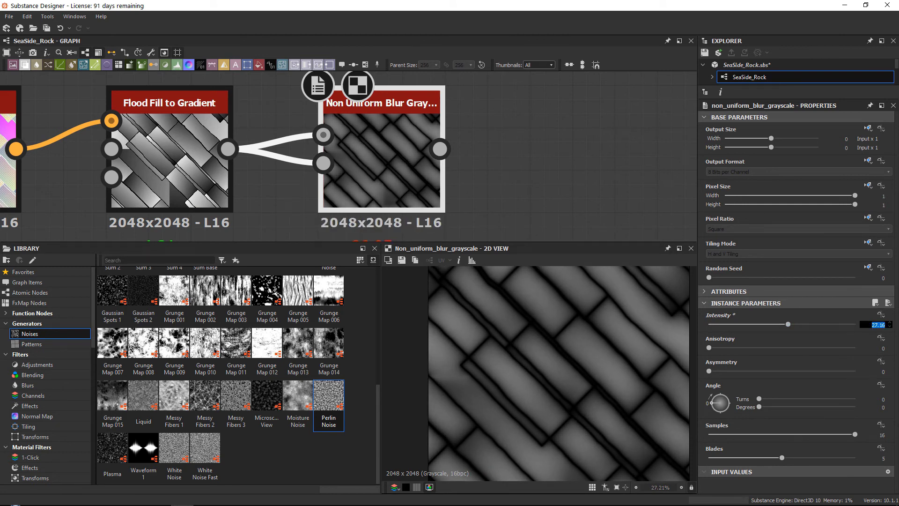
text(30)
key(Return)
scroll(490, 142, down, 5)
Add a second Blend node after the existing Blend.
click(369, 177)
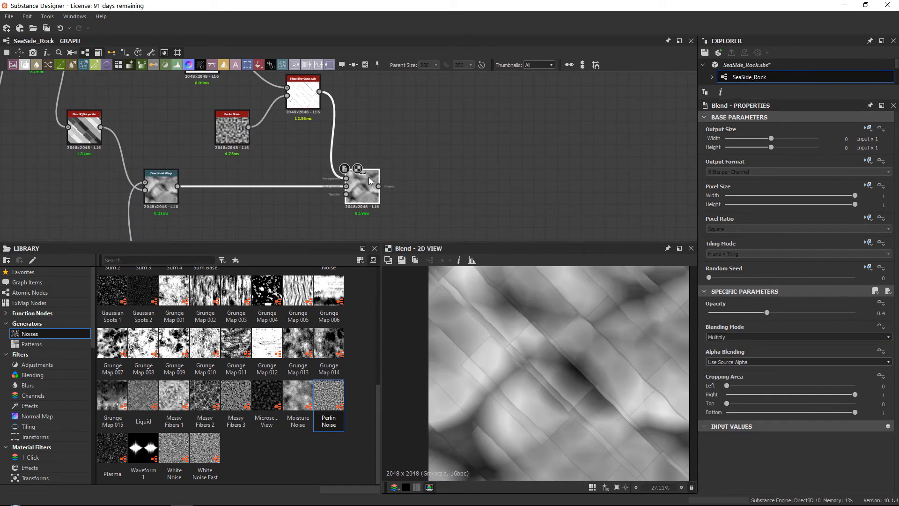
key(space)
text(blend)
key(Return)
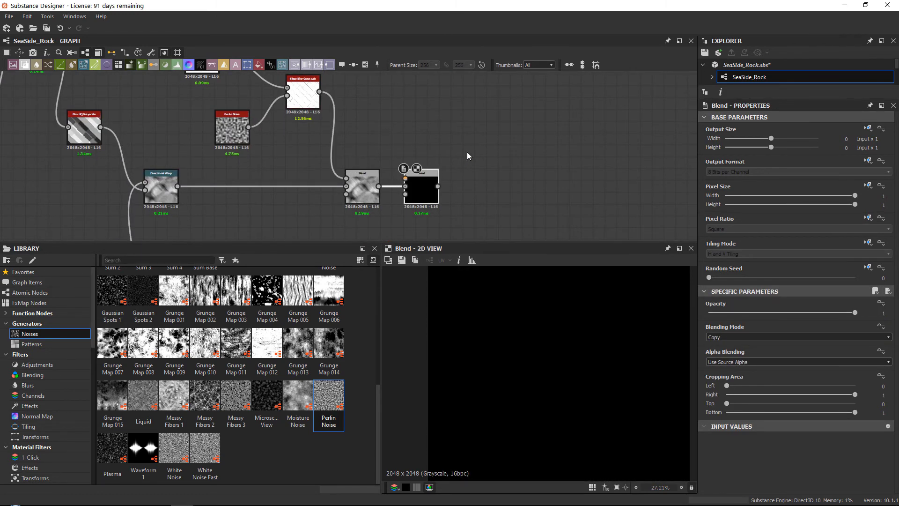
scroll(467, 152, down, 2)
middle_drag(460, 132, 429, 183)
middle_drag(454, 106, 457, 128)
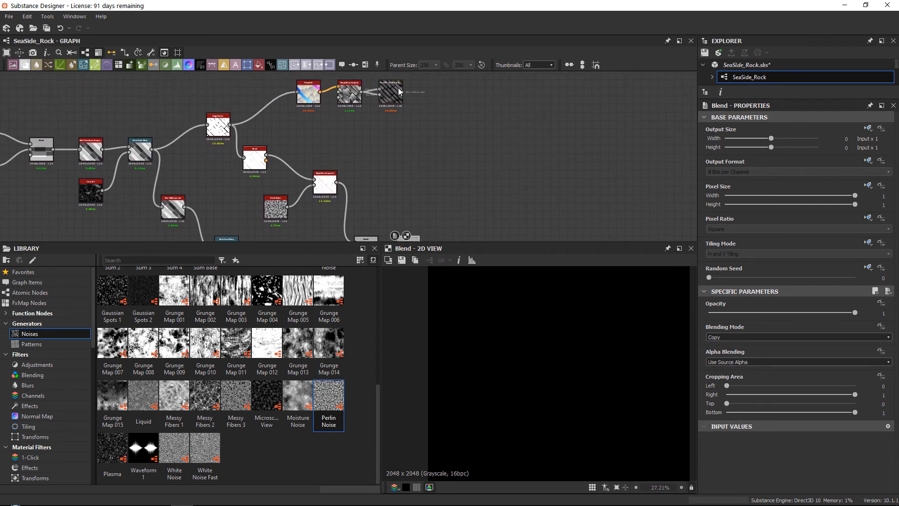
Connect the blurred slabs into the new Blend's foreground and move the node right.
click(402, 92)
middle_drag(415, 181, 417, 134)
scroll(398, 166, up, 5)
click(403, 217)
middle_drag(428, 189, 409, 108)
scroll(427, 147, up, 3)
drag(428, 147, 482, 148)
Try Switch and Multiply blending modes on the new Blend node.
click(746, 336)
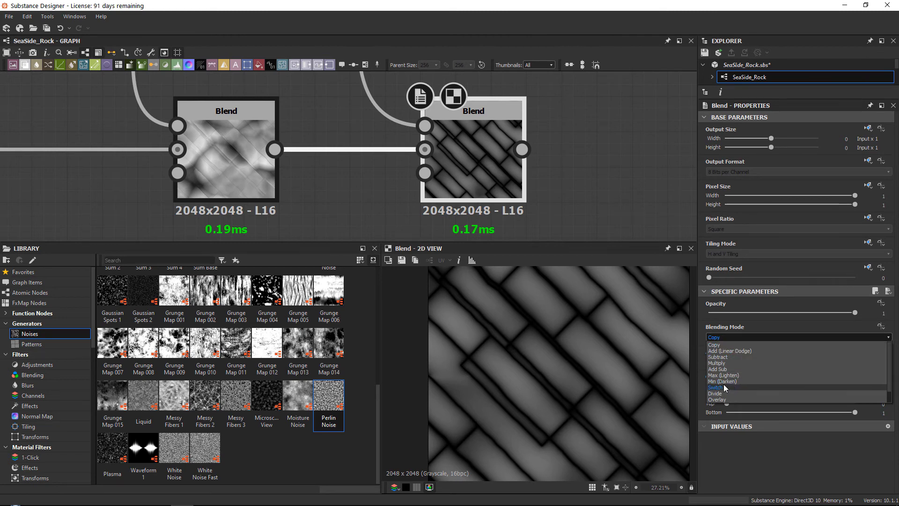
click(721, 387)
mouse_move(756, 314)
mouse_down()
mouse_move(734, 298)
mouse_move(684, 294)
mouse_move(769, 294)
mouse_move(696, 311)
mouse_move(757, 316)
mouse_up()
scroll(505, 346, down, 1)
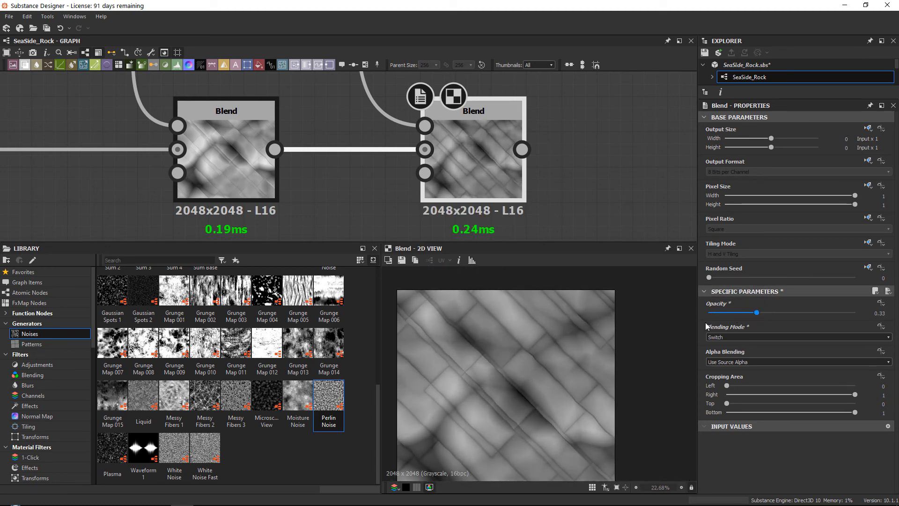
scroll(510, 338, up, 5)
click(728, 336)
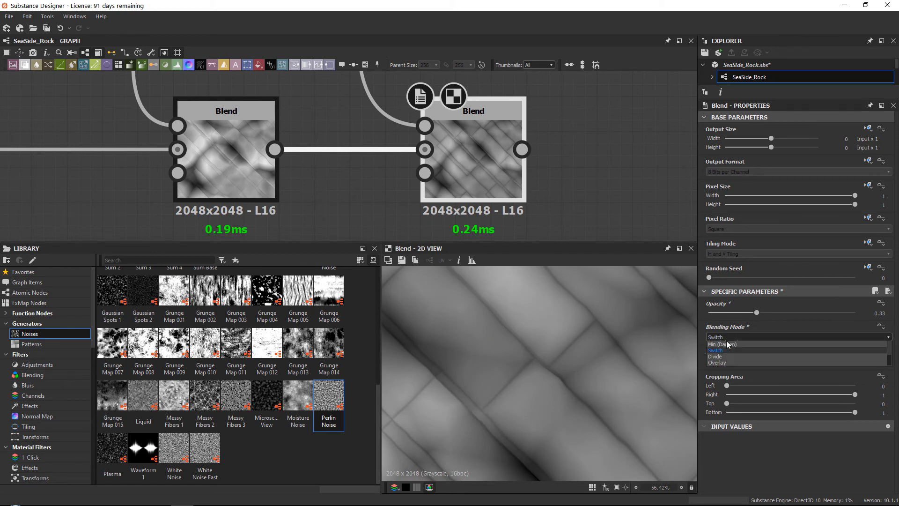
click(720, 344)
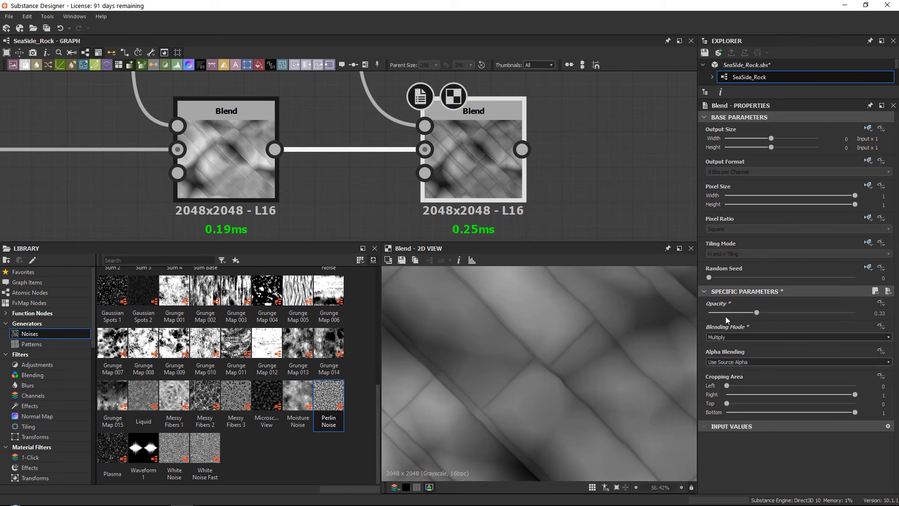
Set the new Blend back to Switch and test opacities from 0.38 to about 0.47.
click(734, 337)
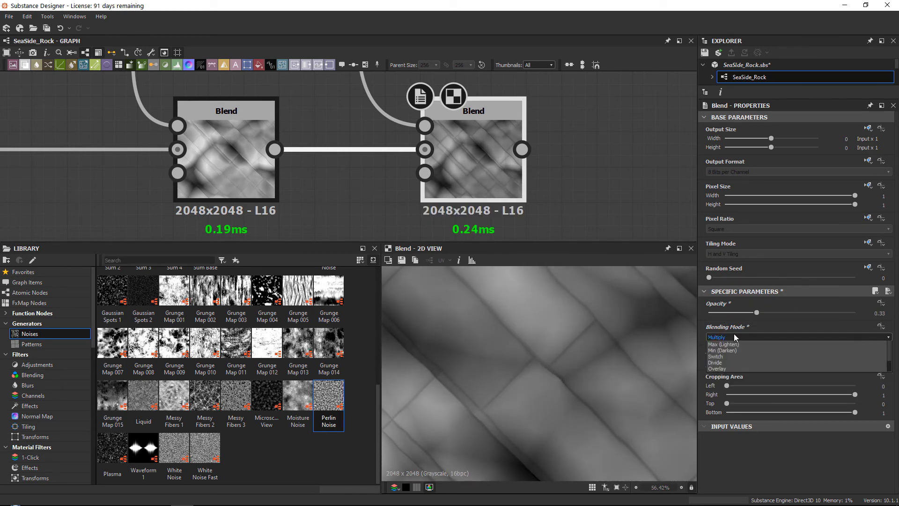
click(722, 388)
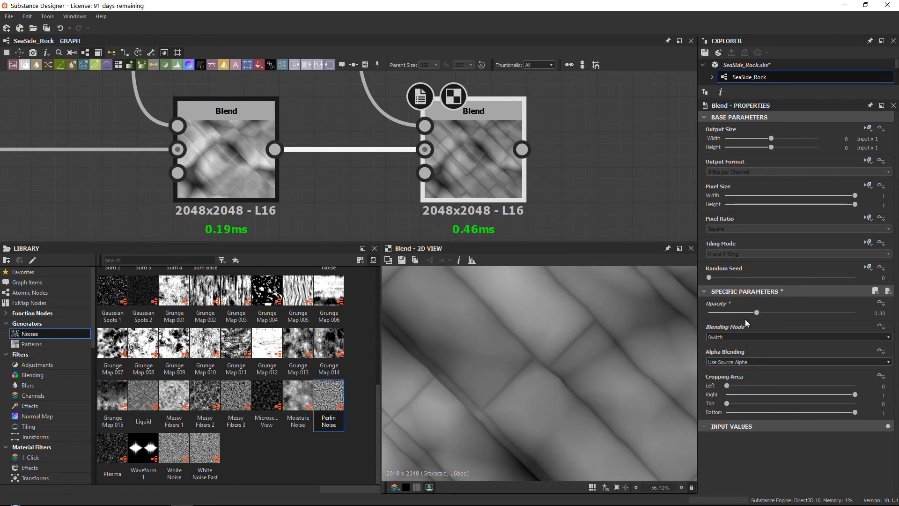
mouse_move(756, 312)
mouse_down()
mouse_move(721, 310)
mouse_move(764, 312)
mouse_up()
scroll(658, 308, up, 6)
middle_drag(654, 308, 562, 363)
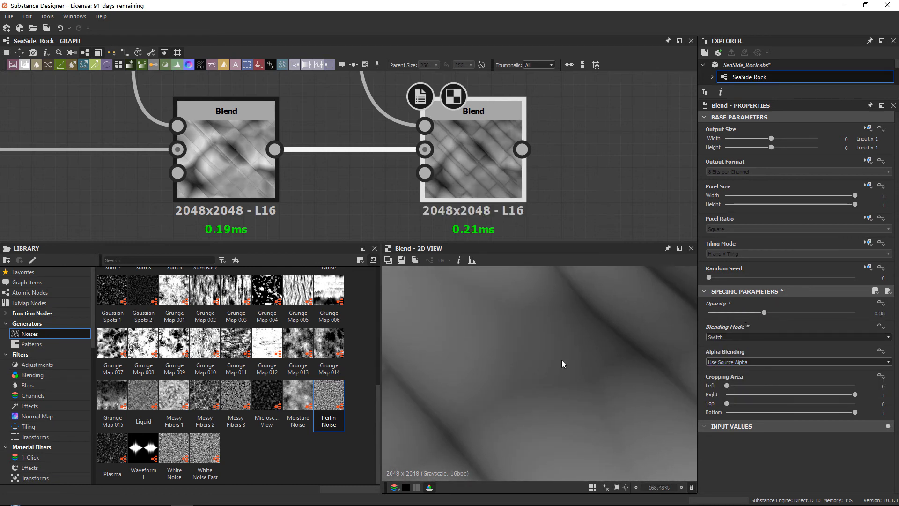
scroll(535, 329, down, 10)
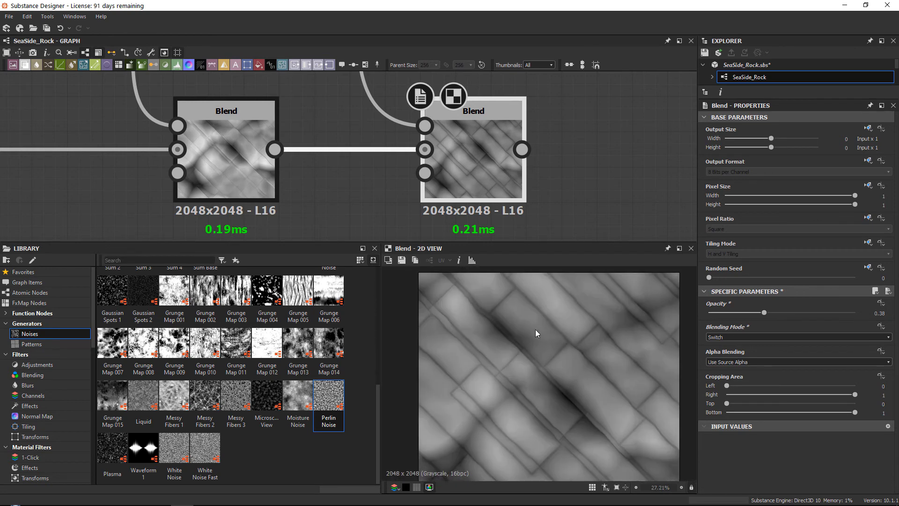
drag(764, 312, 778, 317)
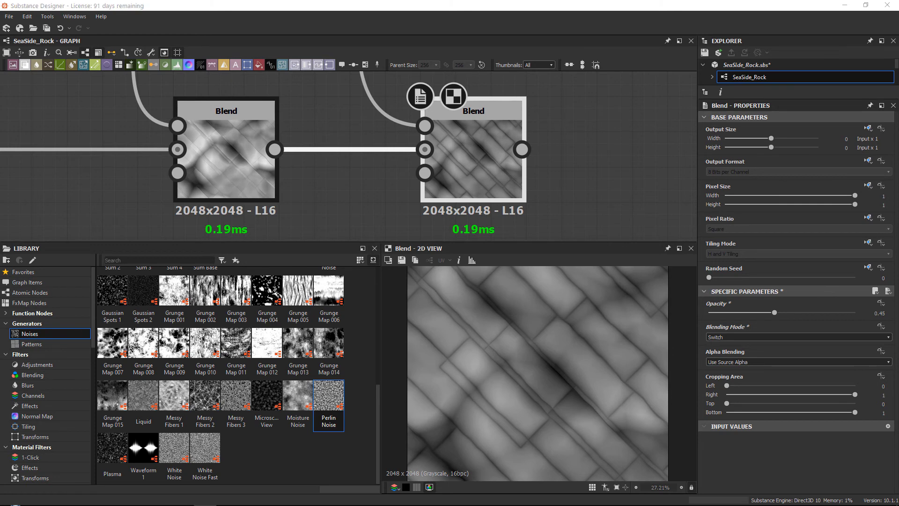
Set the second Blend's opacity to 0.15.
middle_drag(552, 196, 495, 160)
scroll(548, 329, down, 1)
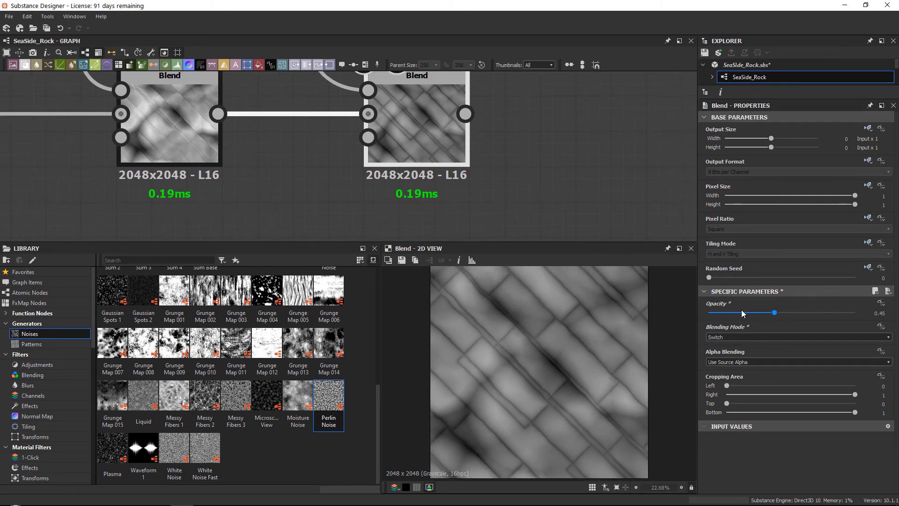
mouse_move(742, 309)
mouse_down()
mouse_move(708, 307)
mouse_move(743, 303)
mouse_move(723, 311)
mouse_move(734, 311)
mouse_up()
scroll(566, 310, up, 4)
middle_drag(243, 139, 281, 179)
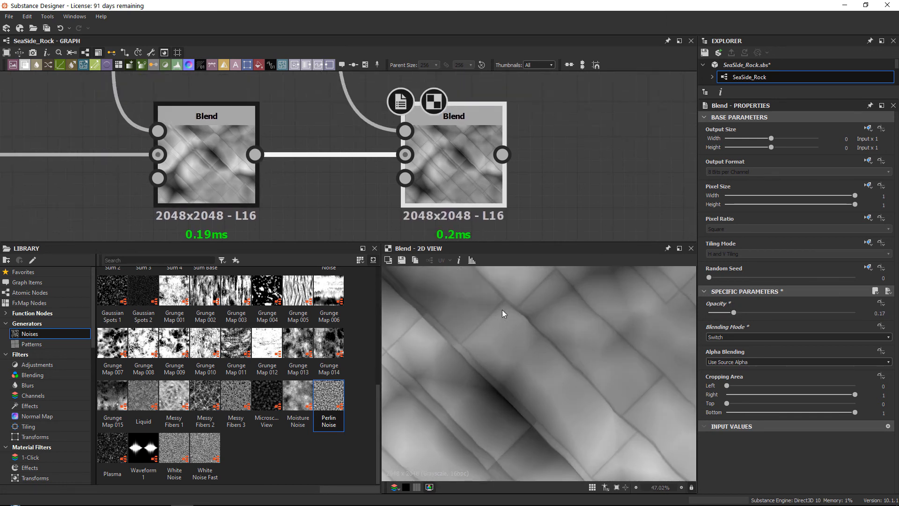
click(876, 313)
text(.15)
key(Return)
Lower the first Blend's opacity from 0.4 to 0.24 and preview the blur and second Blend outputs.
click(203, 129)
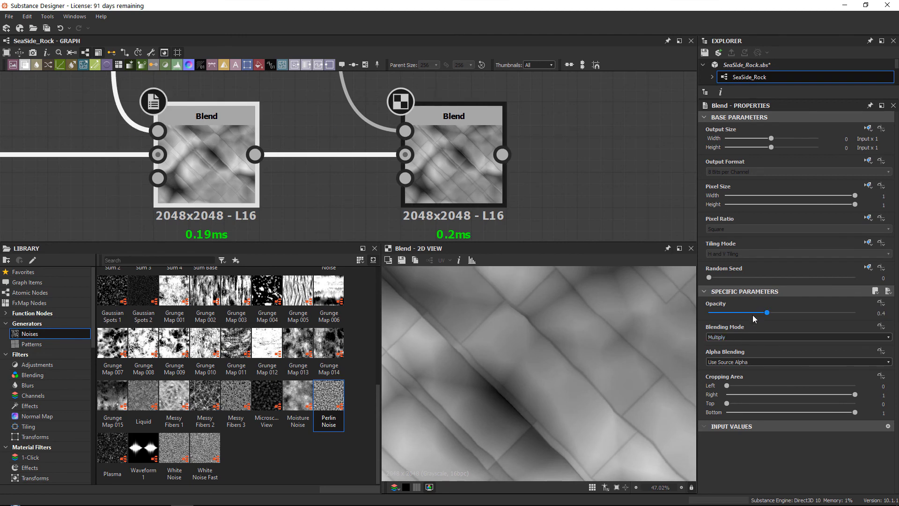
drag(755, 313, 744, 310)
scroll(471, 151, down, 5)
middle_drag(414, 151, 407, 236)
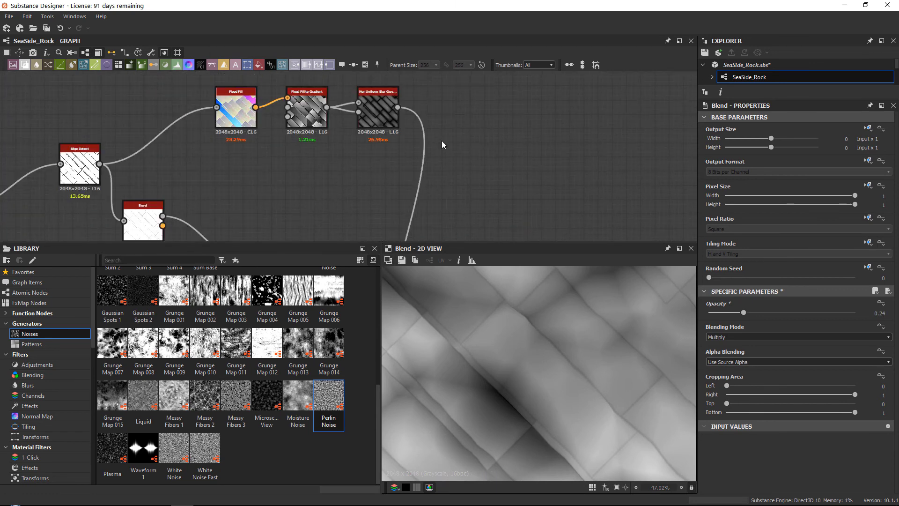
click(379, 108)
double_click(379, 108)
middle_drag(515, 224, 454, 20)
scroll(406, 108, up, 3)
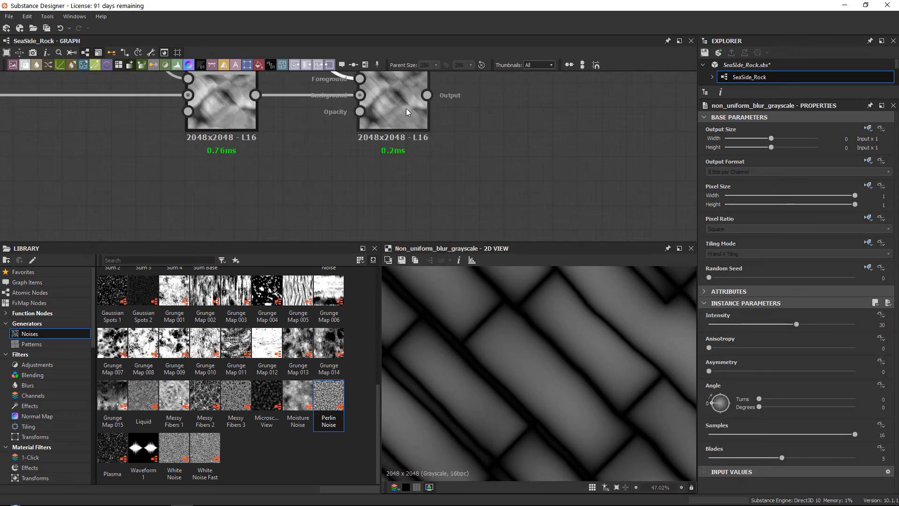
double_click(405, 108)
Lower the first Blend's Multiply opacity further to about 0.14.
scroll(509, 329, down, 3)
scroll(550, 372, up, 1)
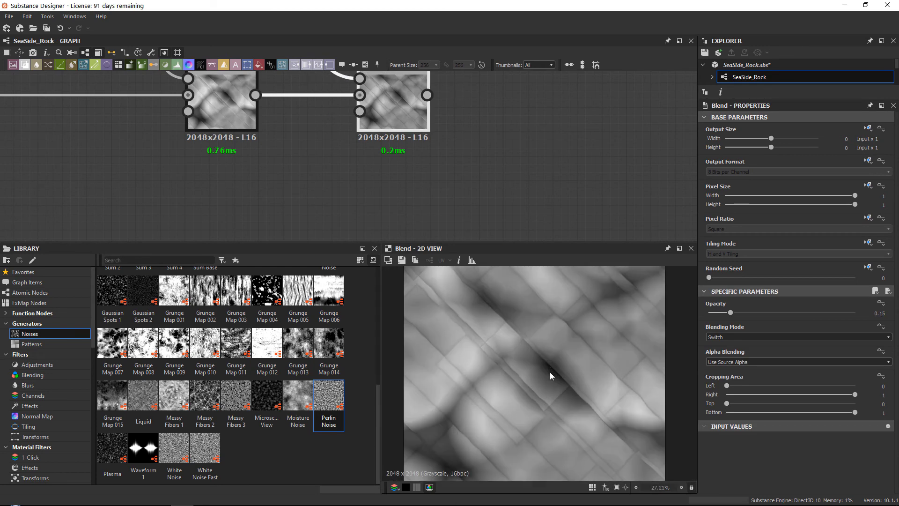
middle_drag(370, 139, 427, 191)
click(288, 140)
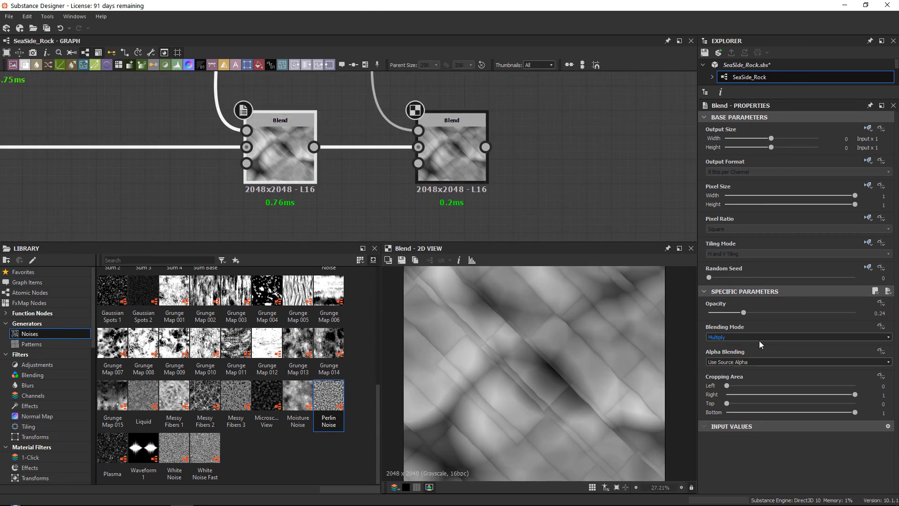
drag(737, 312, 732, 303)
middle_drag(481, 162, 398, 167)
click(398, 168)
key(space)
text(normal)
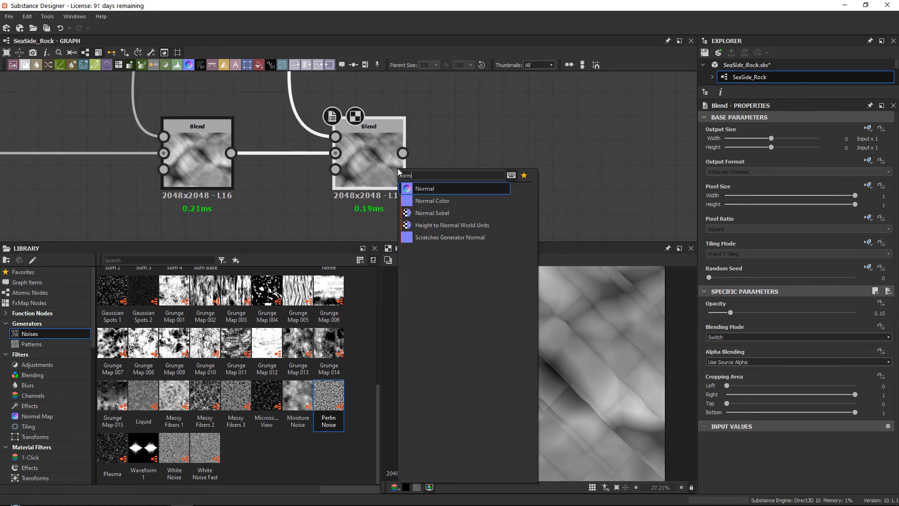
key(Return)
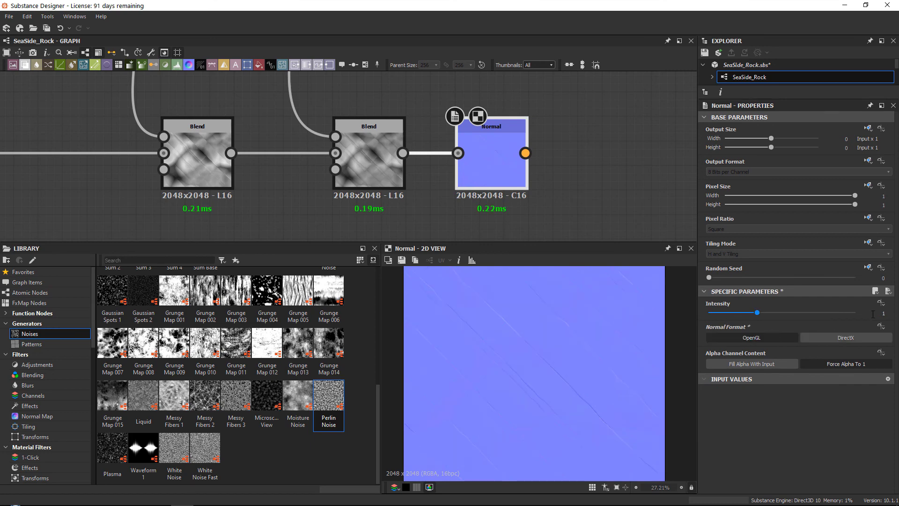
click(873, 314)
text(20)
key(Return)
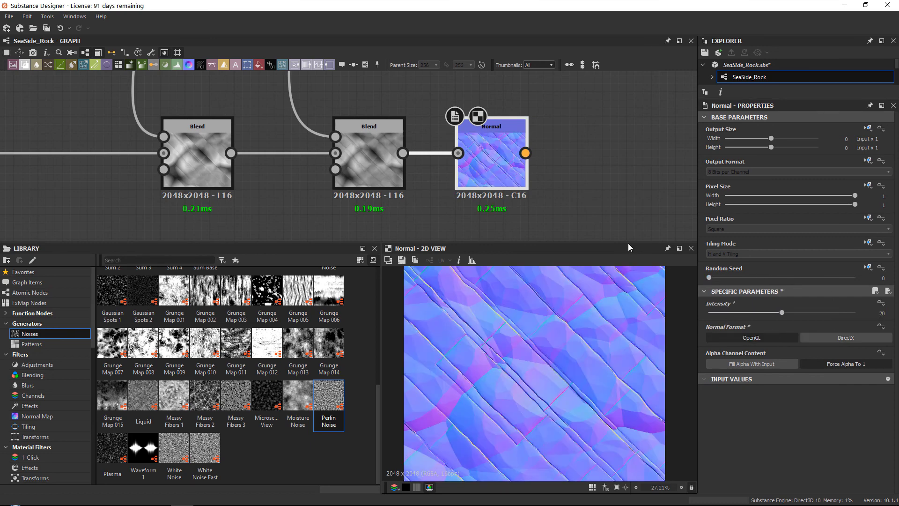
scroll(473, 359, up, 2)
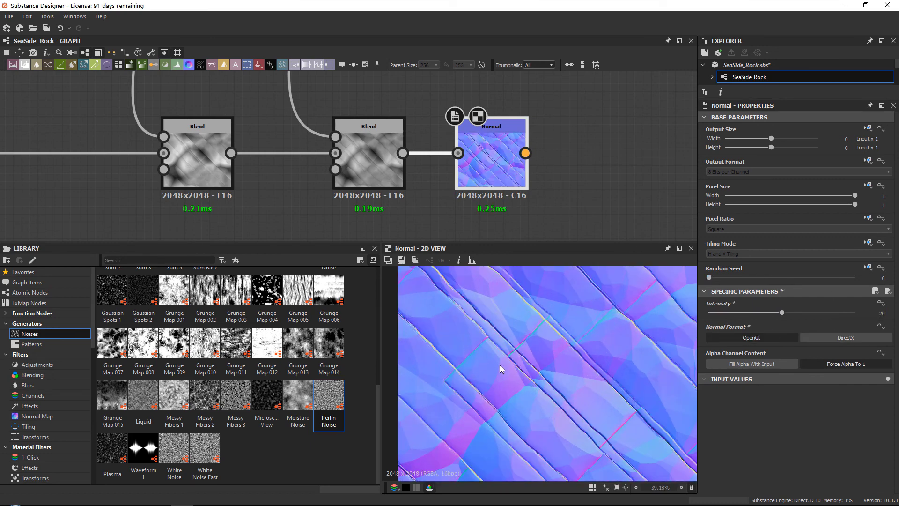
middle_drag(492, 397, 402, 319)
middle_drag(478, 281, 535, 348)
scroll(536, 349, down, 3)
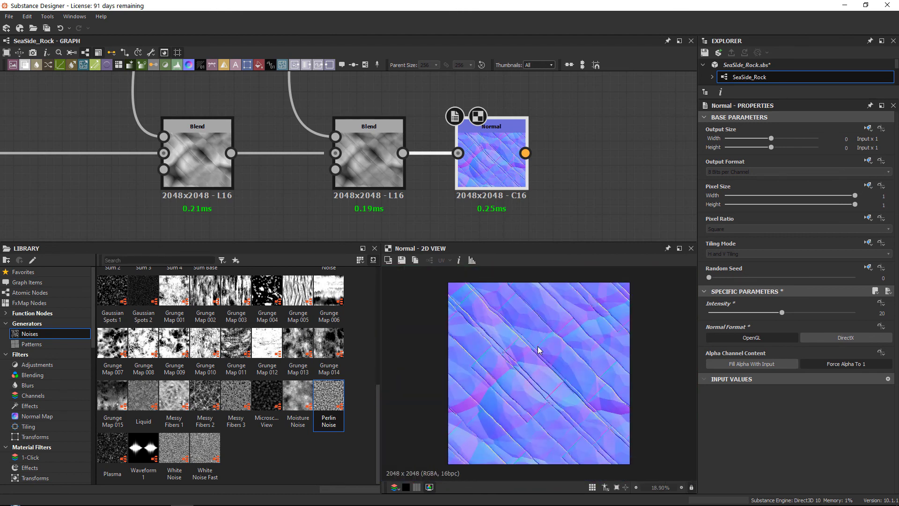
scroll(568, 330, up, 2)
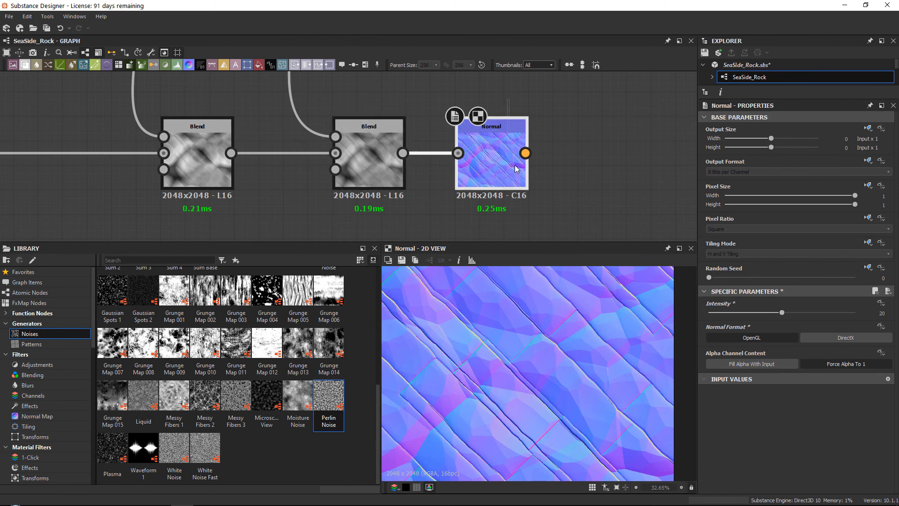
key(Delete)
click(367, 137)
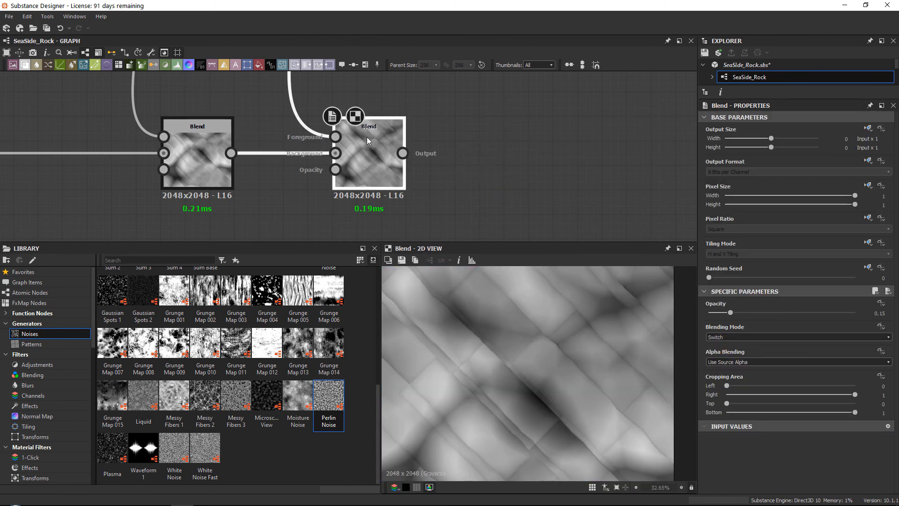
Box-select all crack-slab nodes, wrap them in a frame, and title it Large_Cuts.
drag(366, 137, 381, 140)
scroll(388, 131, down, 6)
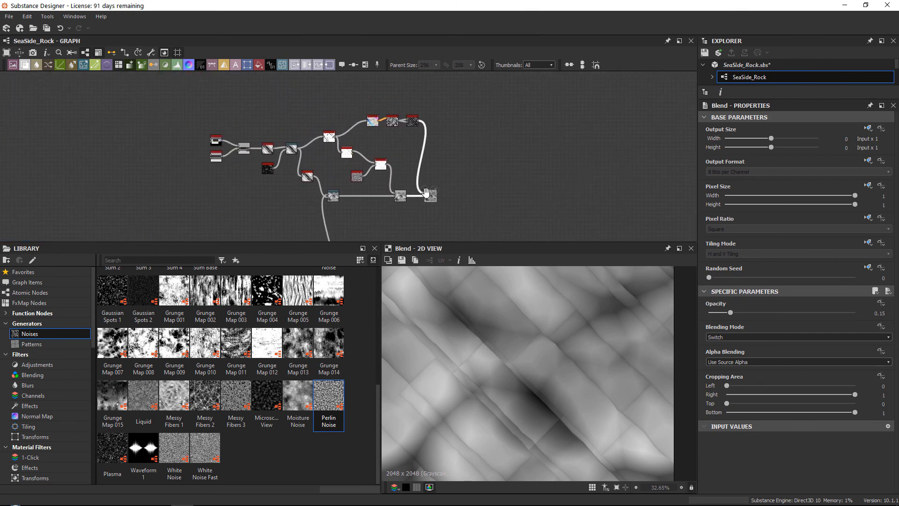
middle_drag(477, 201, 486, 196)
mouse_move(396, 188)
middle_down()
mouse_move(372, 142)
mouse_move(392, 145)
mouse_move(407, 182)
middle_up()
scroll(381, 147, down, 1)
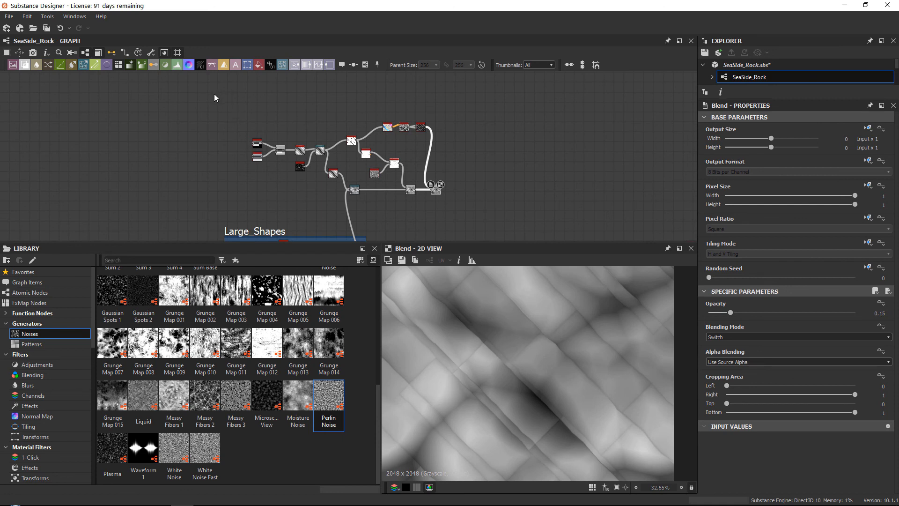
drag(214, 93, 454, 207)
right_click(493, 109)
click(518, 139)
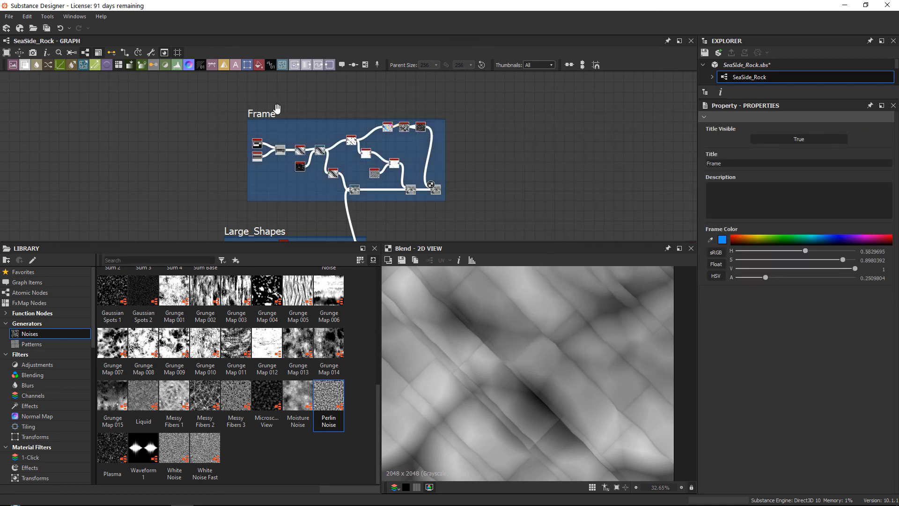
drag(269, 110, 252, 114)
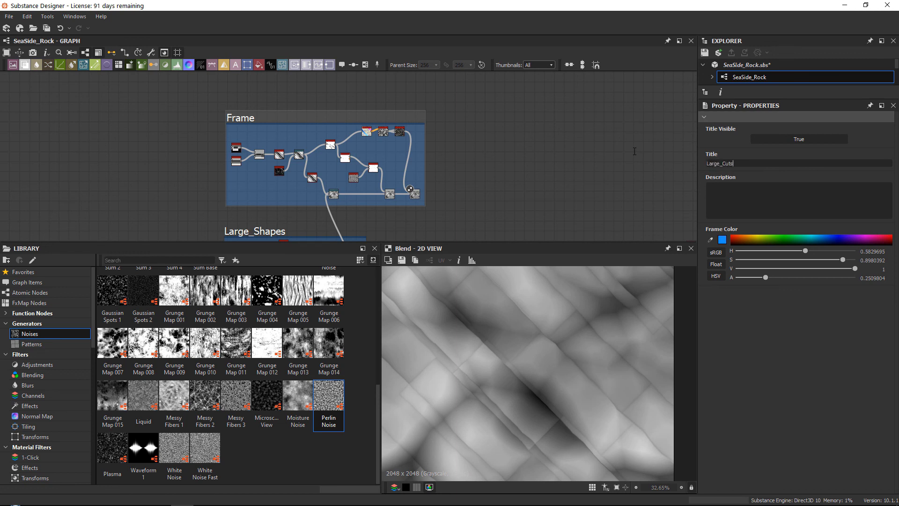
key(Return)
View the rock reference photo full screen, zooming in on the cracks.
drag(898, 3, 468, 0)
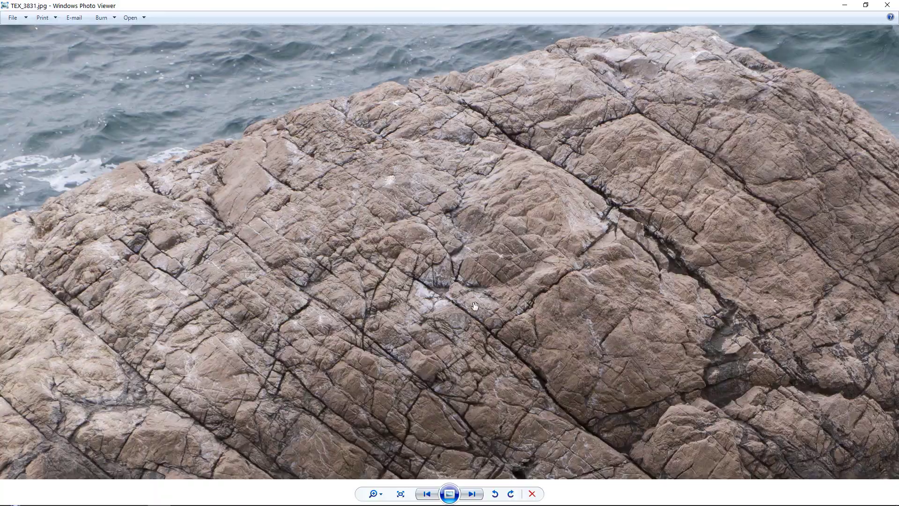
drag(445, 331, 497, 250)
scroll(414, 165, up, 2)
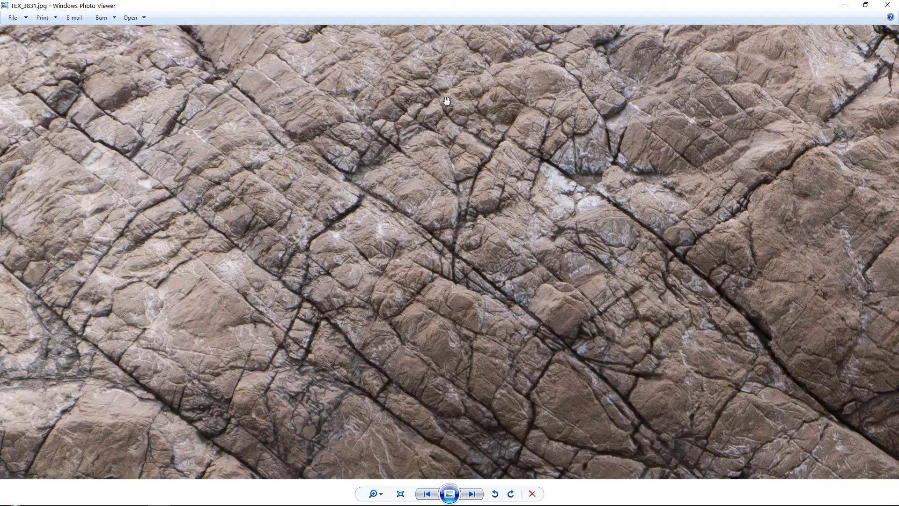
scroll(365, 365, down, 3)
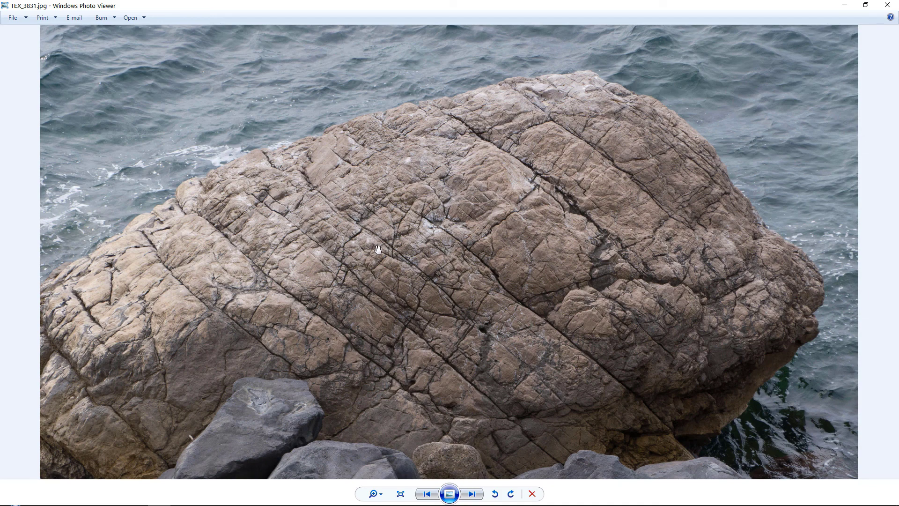
Minimize the photo viewer and save the SeaSide_Rock.sbs package.
drag(480, 3, 480, 0)
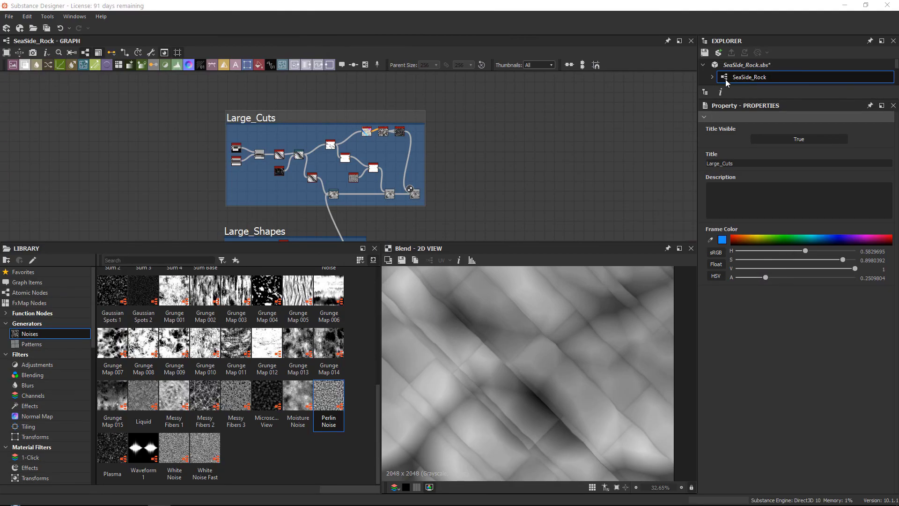
right_click(734, 65)
click(749, 71)
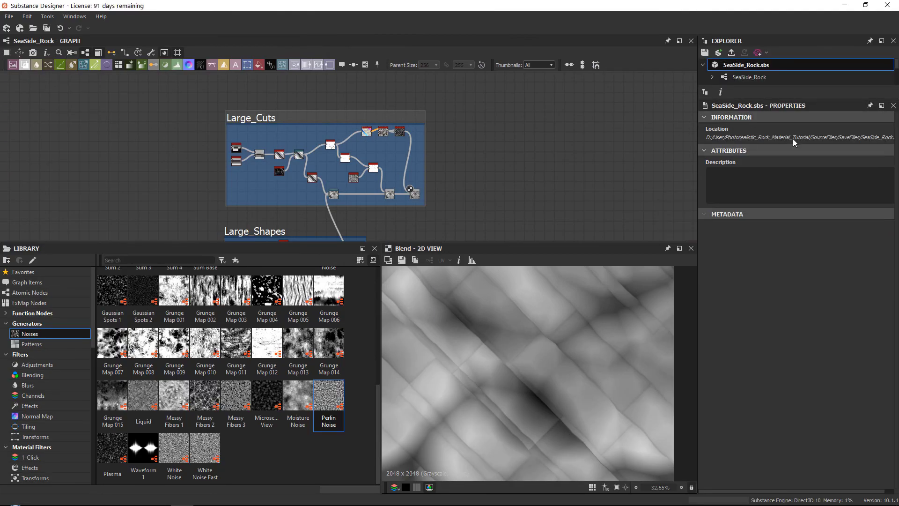